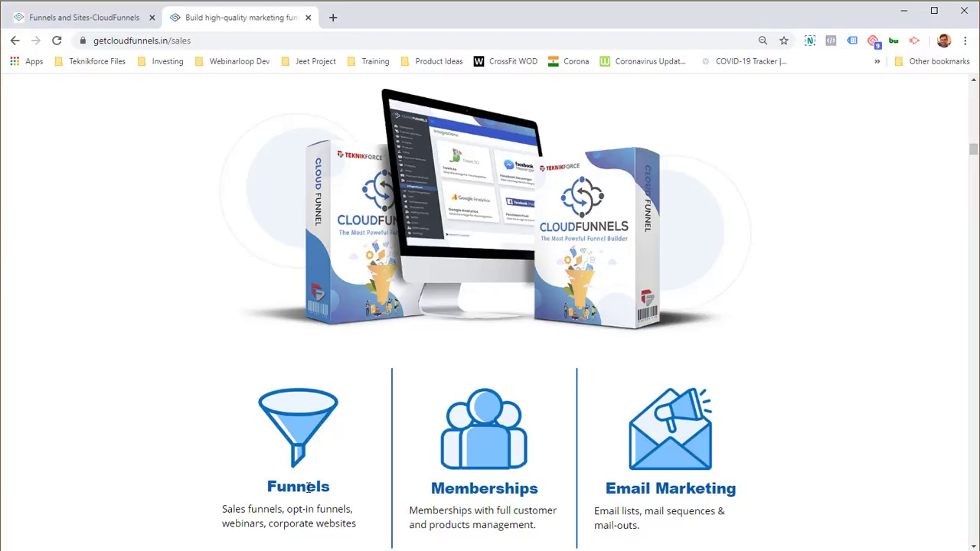
# Step: Highlight the Funnels, Memberships and Email Marketing feature headings on the sales page
pyautogui.moveTo(298, 485); pyautogui.dragTo(328, 485)
pyautogui.moveTo(433, 497); pyautogui.dragTo(510, 489)
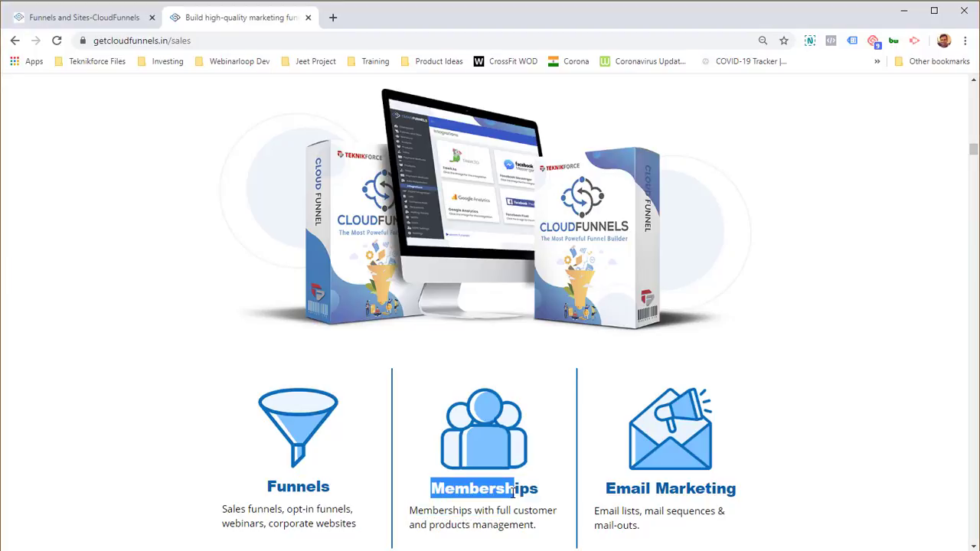
pyautogui.moveTo(606, 488); pyautogui.dragTo(712, 485)
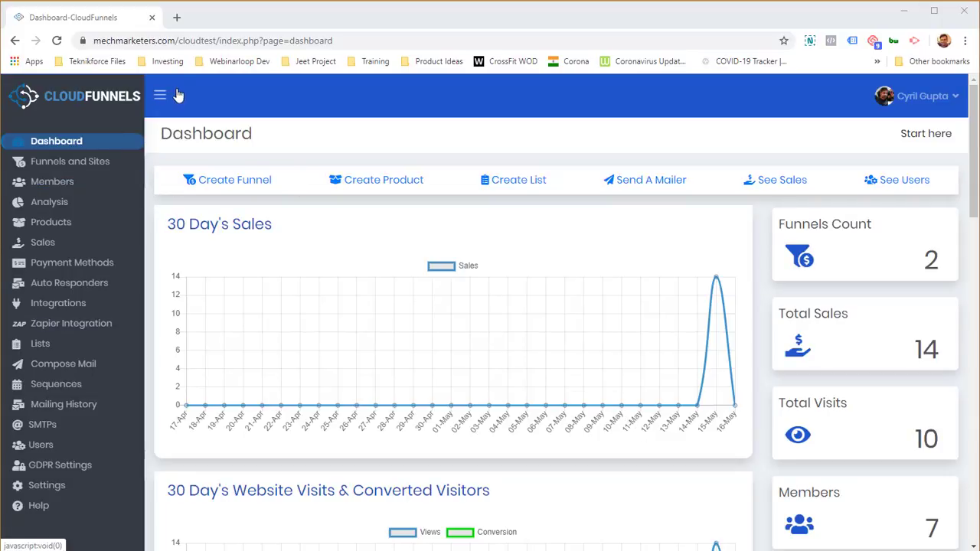
# Step: Review the dashboard address and chart, then go to the Funnels and Sites list
pyautogui.moveTo(171, 40); pyautogui.dragTo(328, 148)
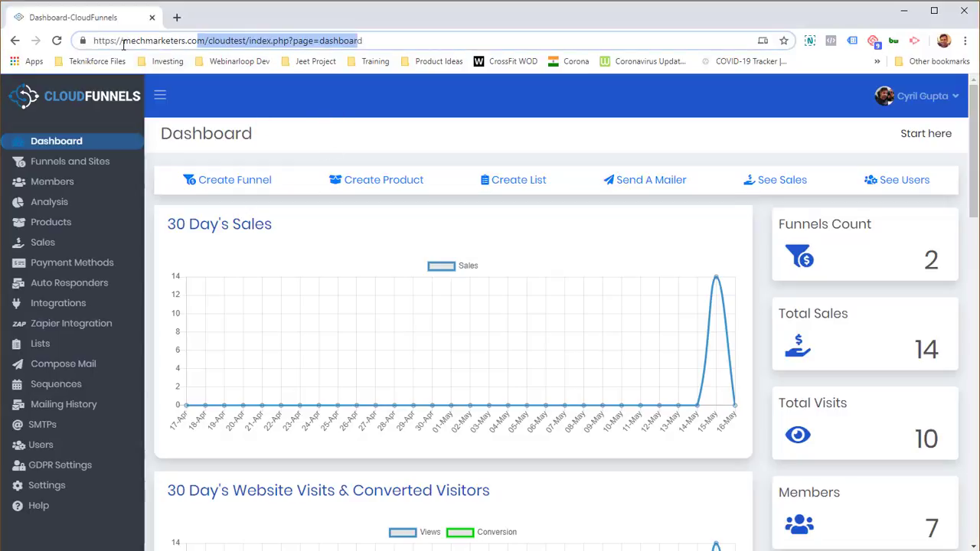
pyautogui.click(309, 139)
pyautogui.scroll(-5, 510, 240)
pyautogui.scroll(3, 510, 244)
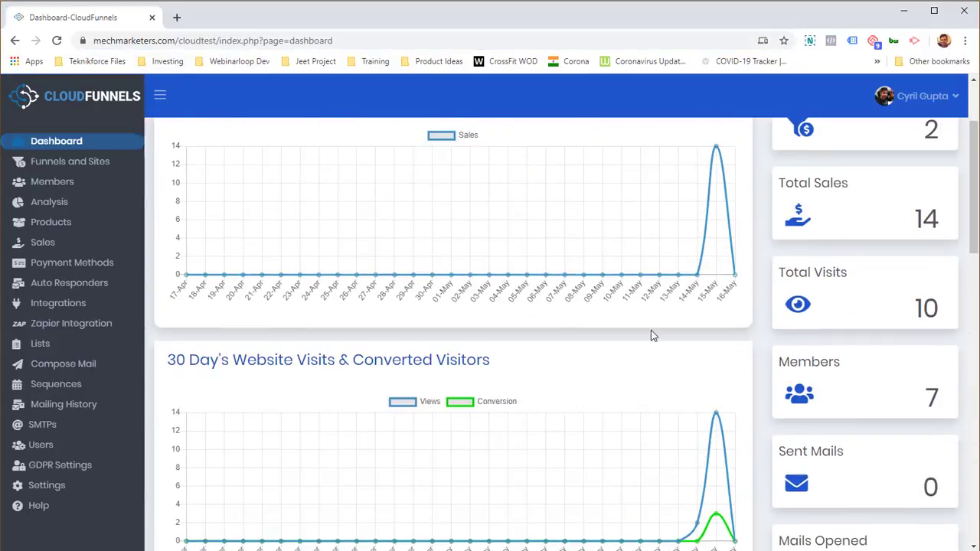
pyautogui.scroll(-1, 564, 322)
pyautogui.scroll(2, 565, 313)
pyautogui.scroll(1, 548, 317)
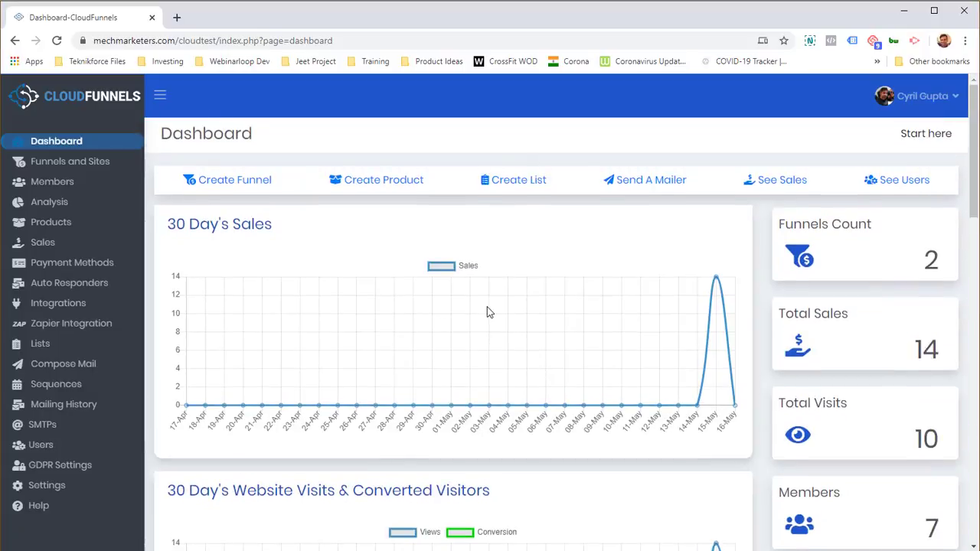
pyautogui.scroll(-4, 695, 302)
pyautogui.scroll(-10, 576, 344)
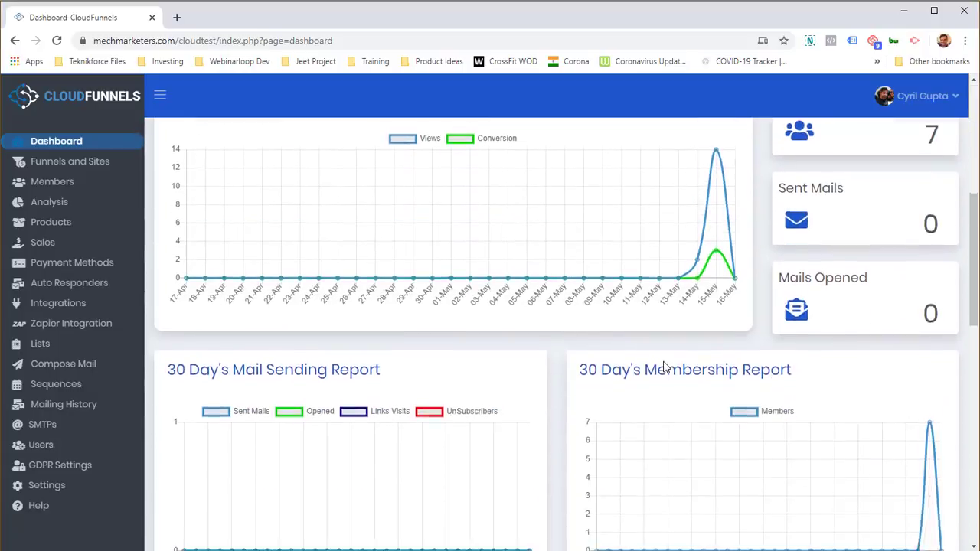
pyautogui.scroll(10, 518, 323)
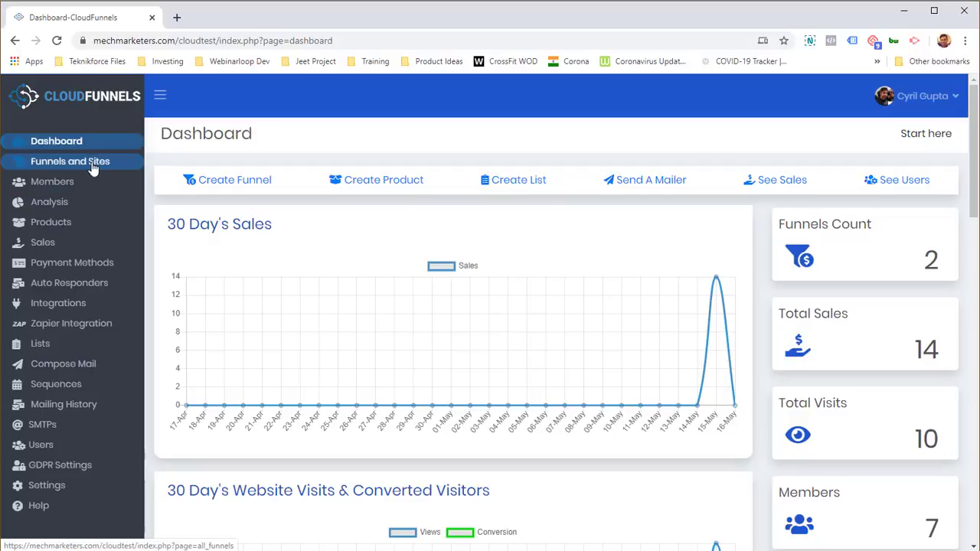
pyautogui.click(90, 163)
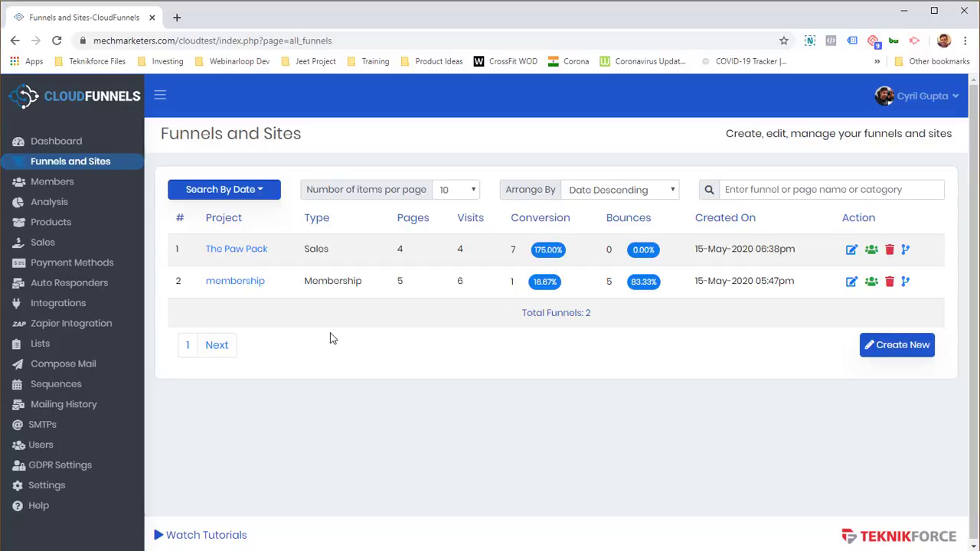
# Step: Start a new funnel and enter Best It Store as its name
pyautogui.click(892, 343)
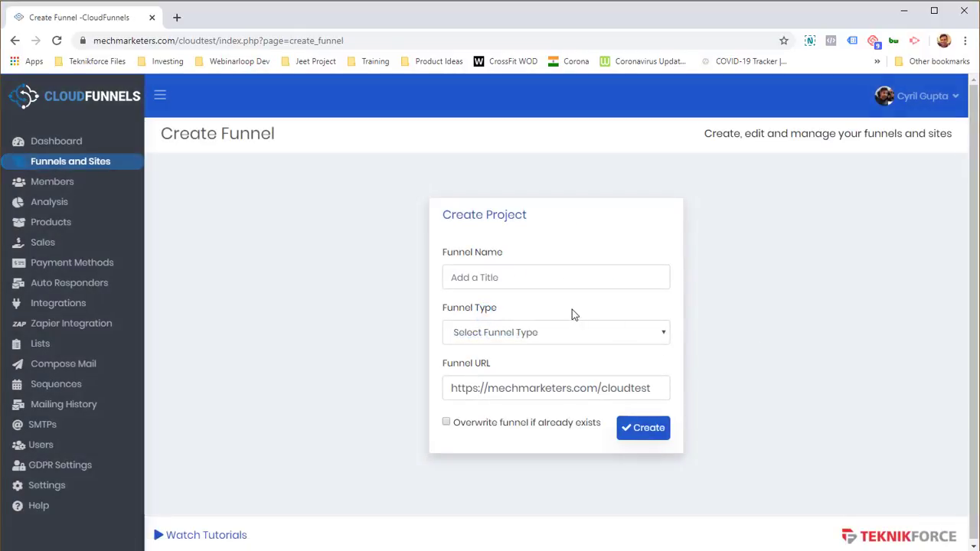
pyautogui.click(564, 286)
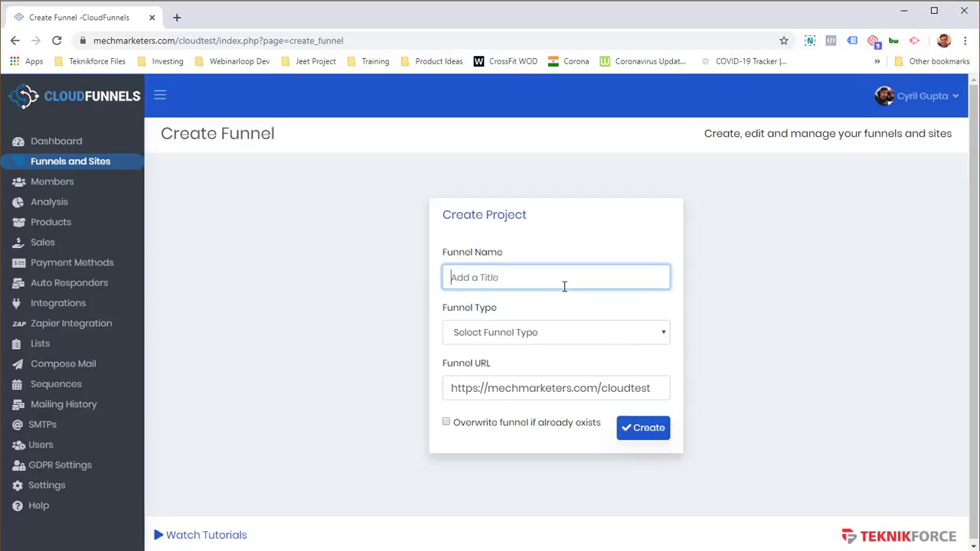
pyautogui.write('Best It Store')
pyautogui.hotkey('ctrl', 'a')
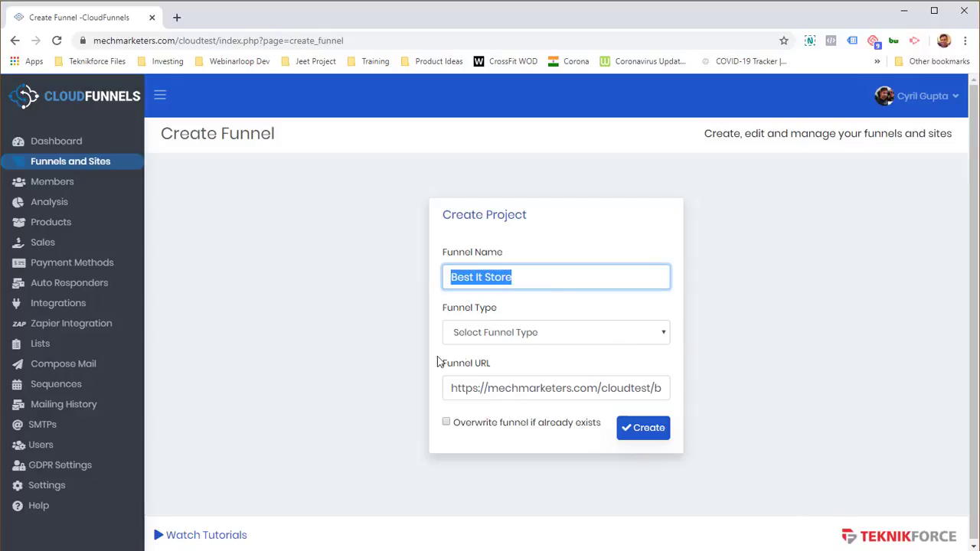
# Step: Set the funnel type to Sales, check the best-it-store address, and create the funnel
pyautogui.click(571, 332)
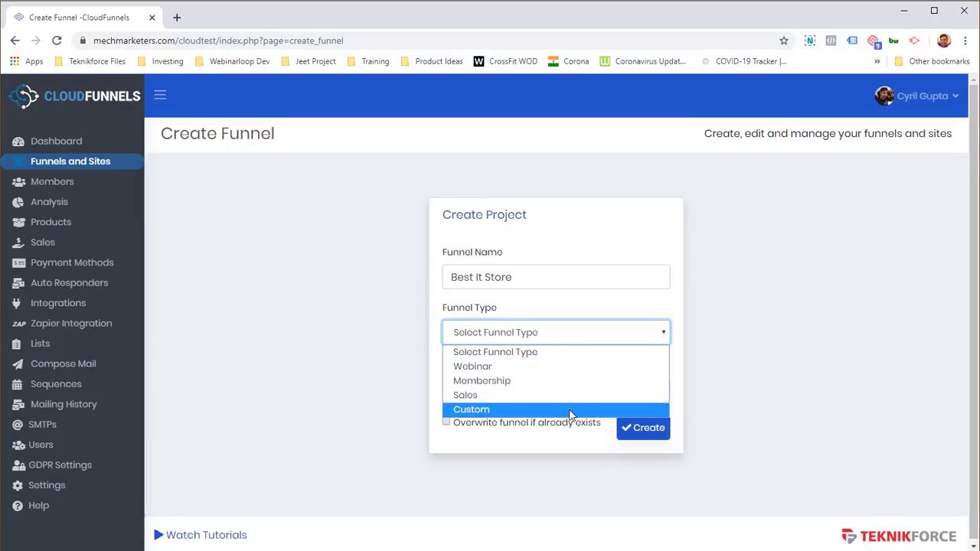
pyautogui.click(667, 343)
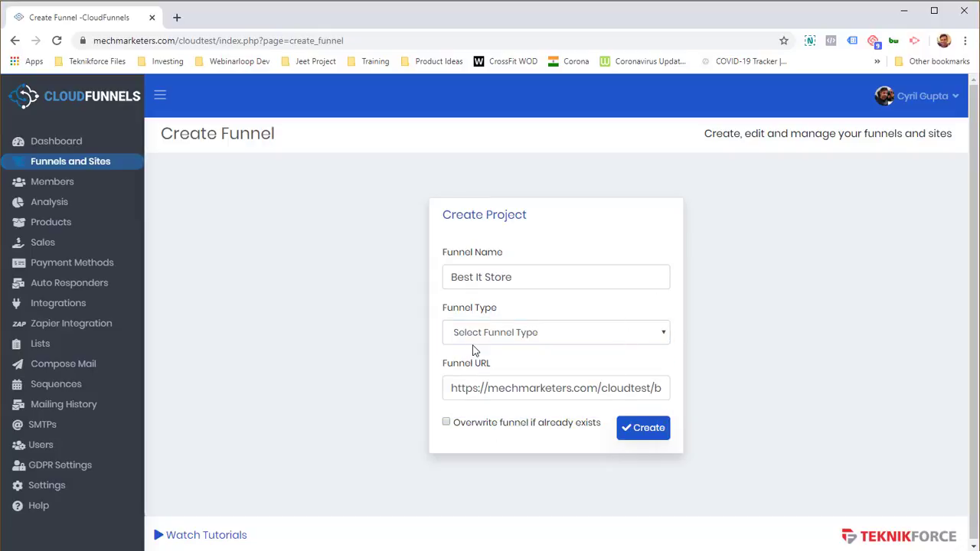
pyautogui.click(518, 327)
pyautogui.click(477, 395)
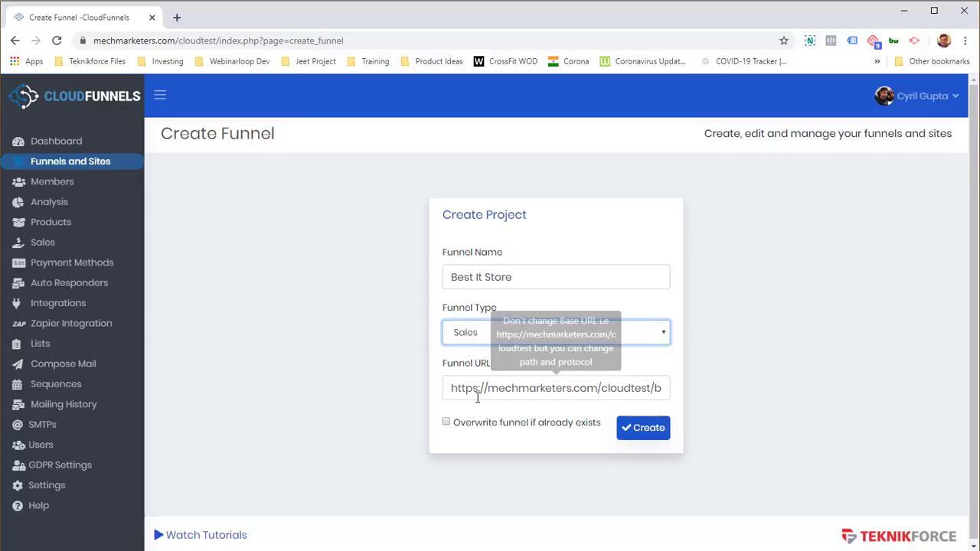
pyautogui.moveTo(476, 395); pyautogui.dragTo(675, 391)
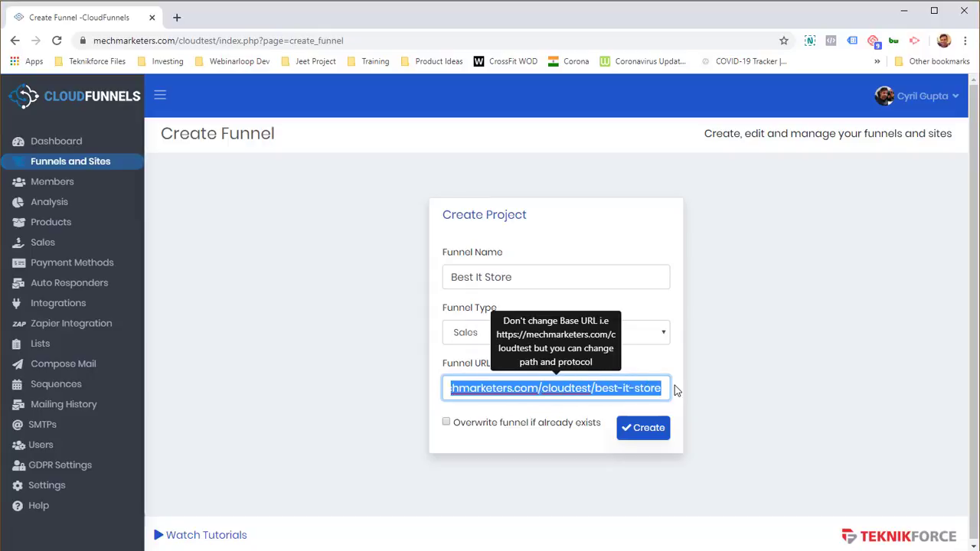
pyautogui.moveTo(596, 391); pyautogui.dragTo(663, 389)
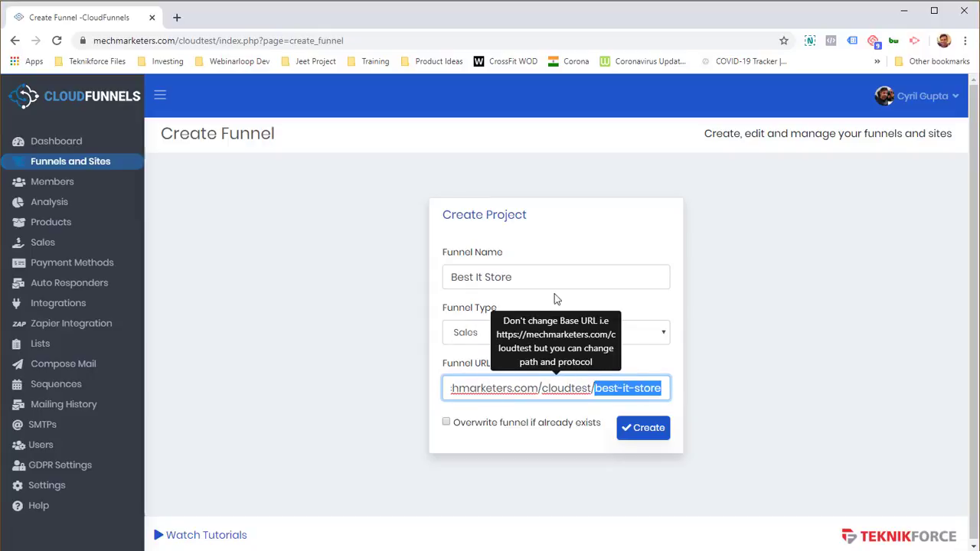
pyautogui.click(585, 442)
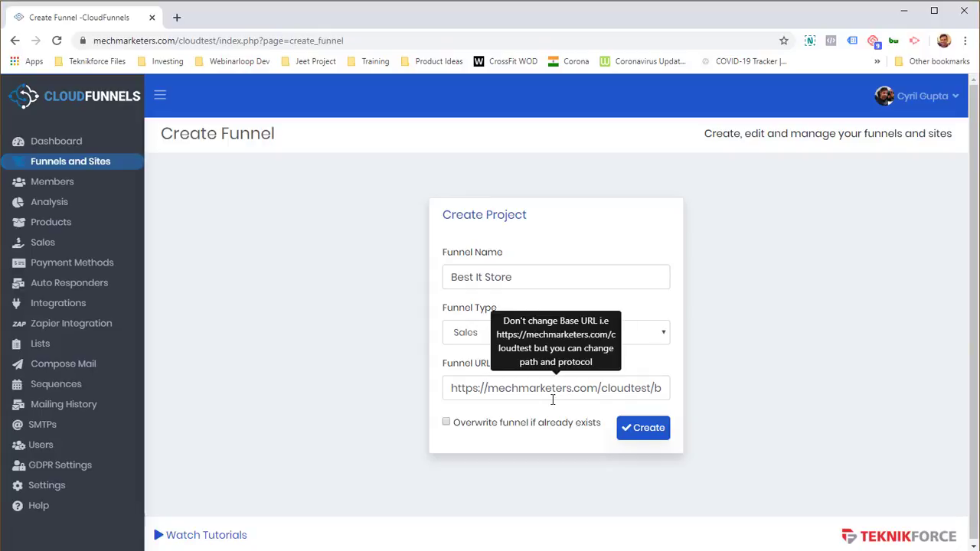
pyautogui.click(644, 428)
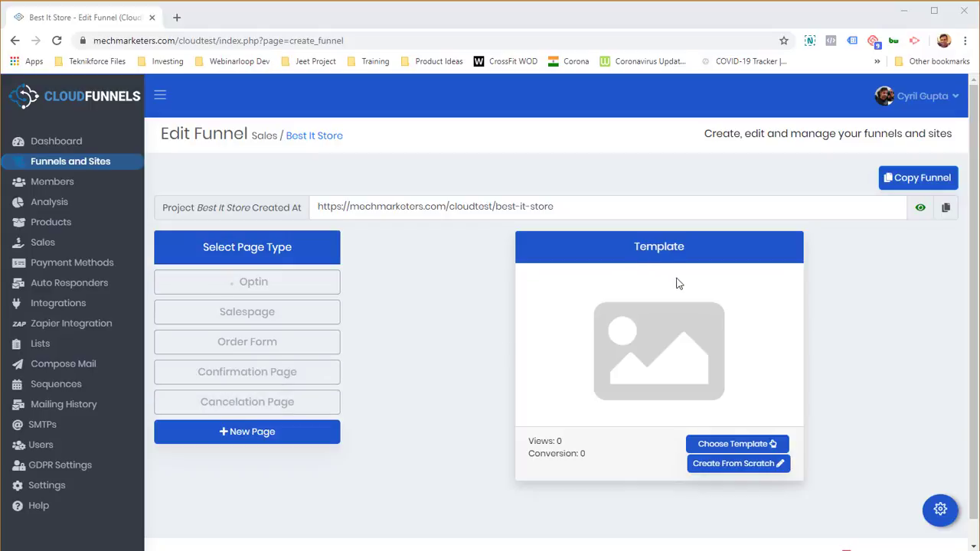
# Step: Browse the available templates for the Optin page
pyautogui.click(734, 450)
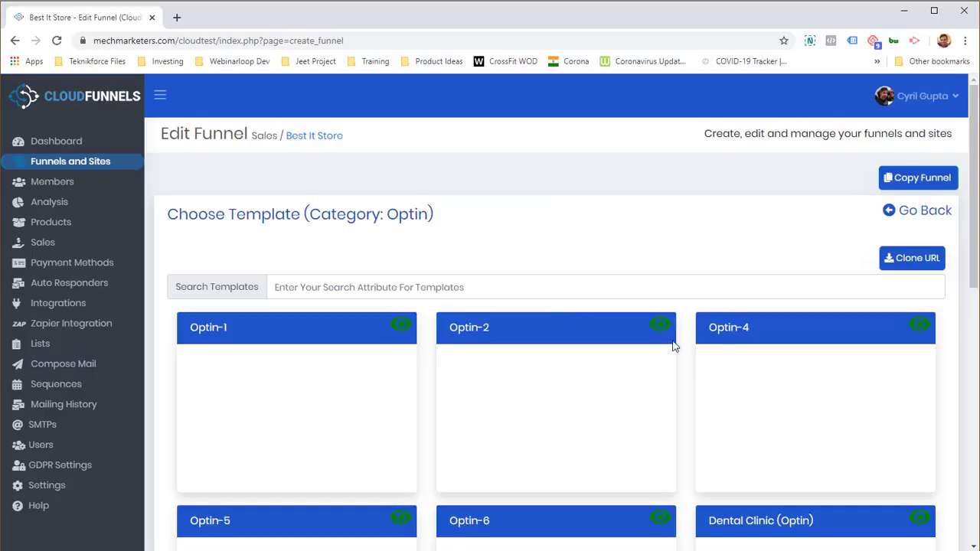
pyautogui.scroll(-3, 728, 363)
pyautogui.scroll(-2, 825, 363)
pyautogui.scroll(3, 827, 361)
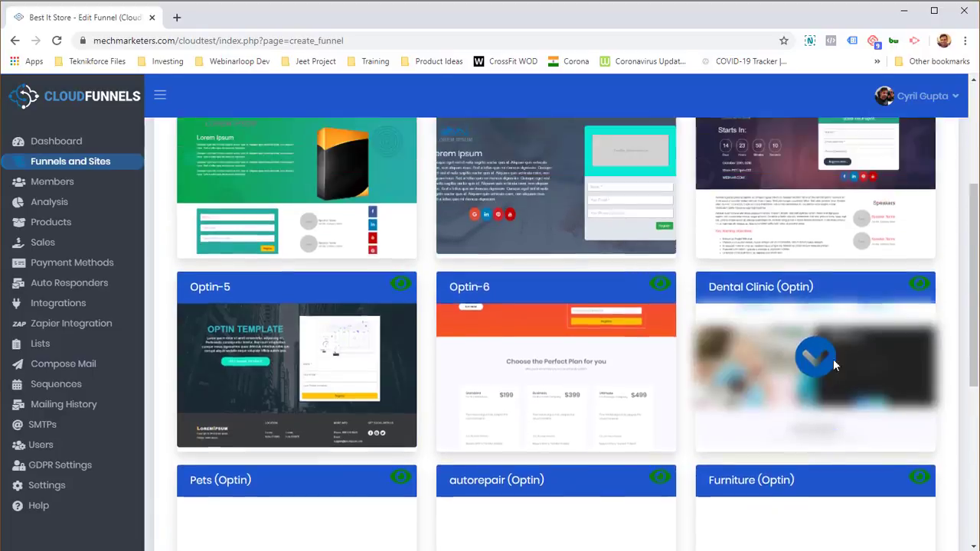
pyautogui.scroll(-3, 501, 291)
pyautogui.scroll(-4, 501, 294)
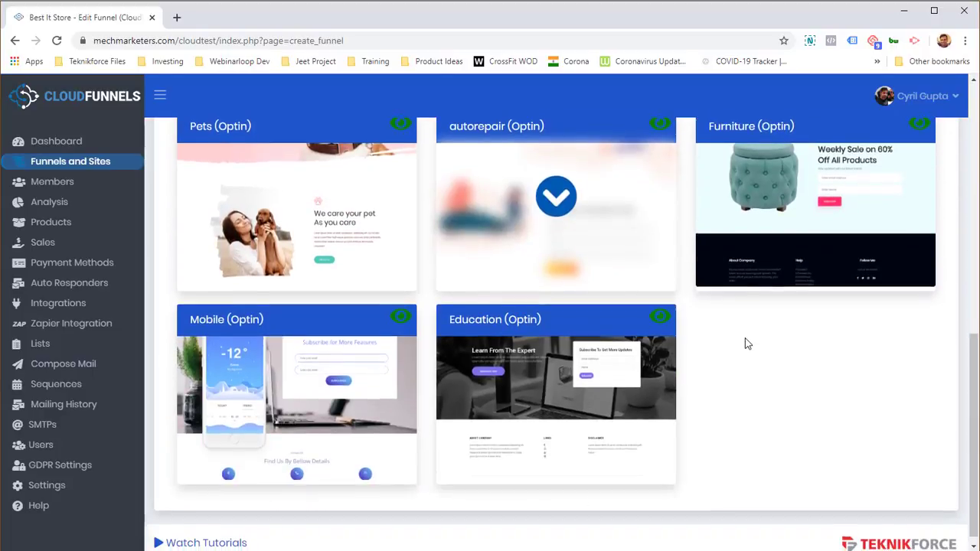
pyautogui.scroll(7, 806, 383)
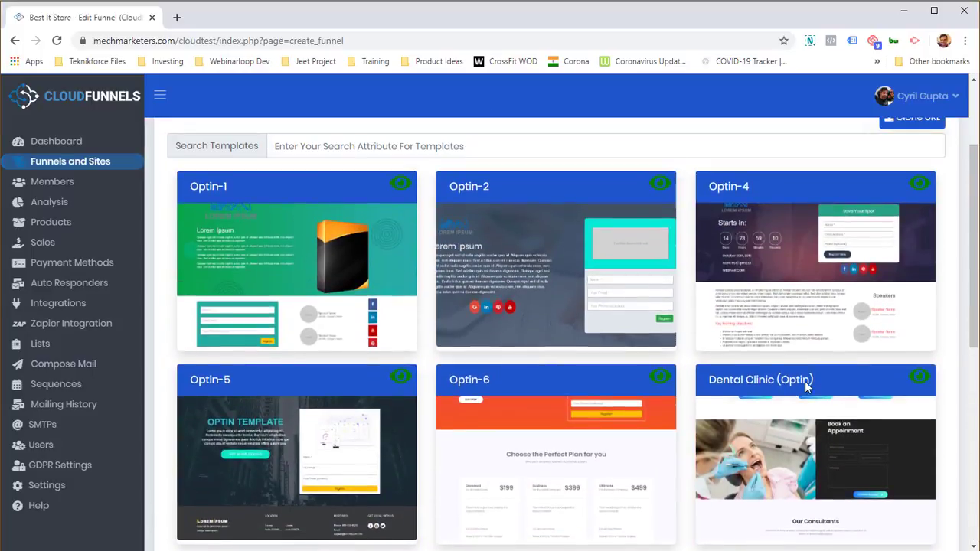
pyautogui.scroll(-2, 826, 343)
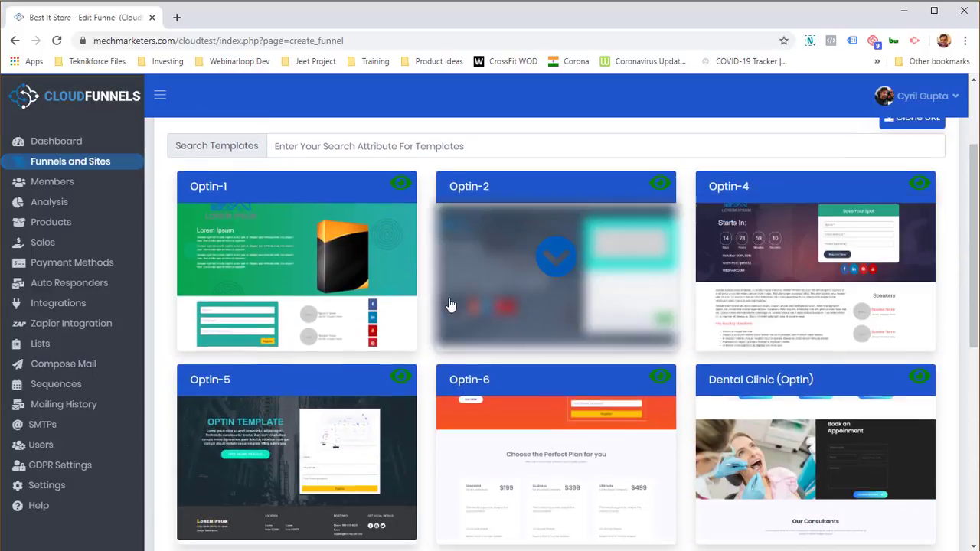
pyautogui.scroll(2, 620, 296)
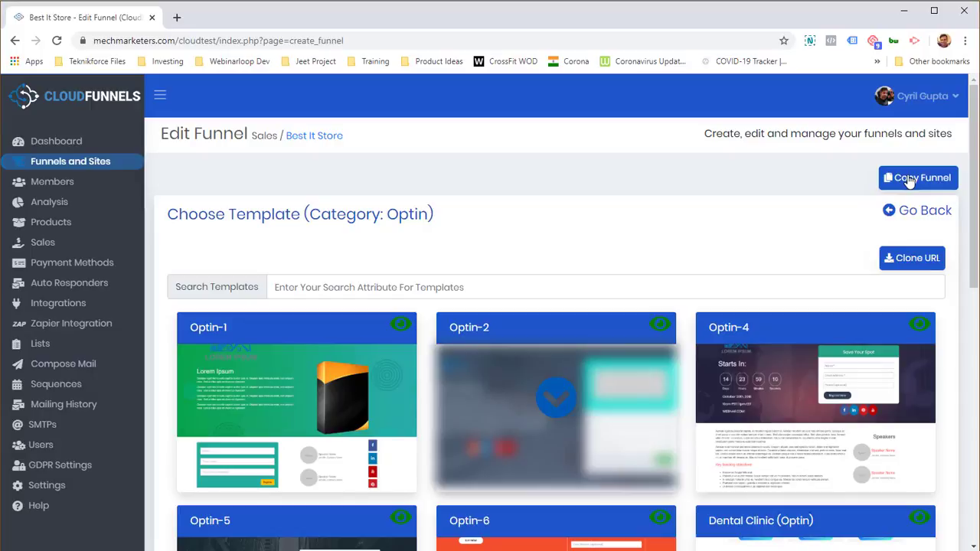
pyautogui.scroll(-1, 906, 195)
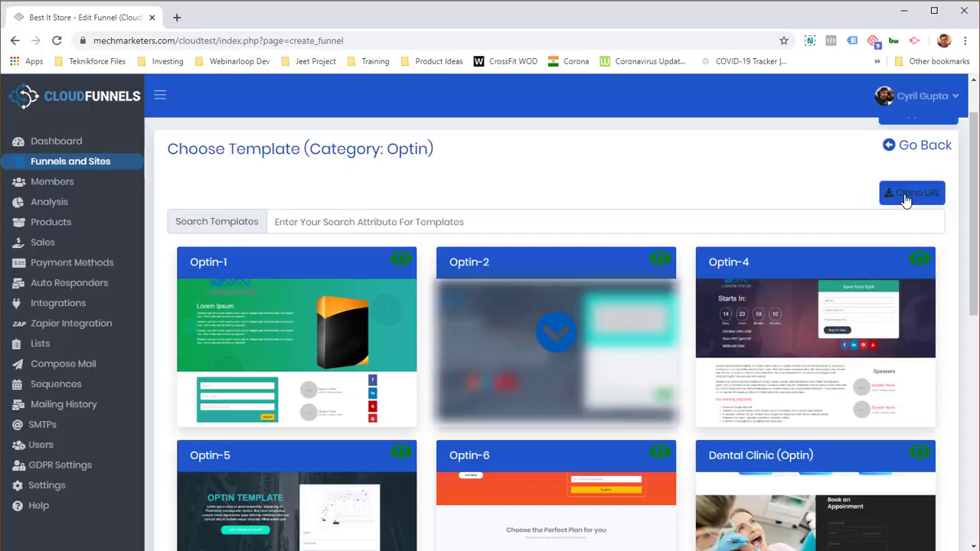
# Step: Look at the clone-from-URL window and close it without cloning
pyautogui.click(906, 196)
pyautogui.click(473, 354)
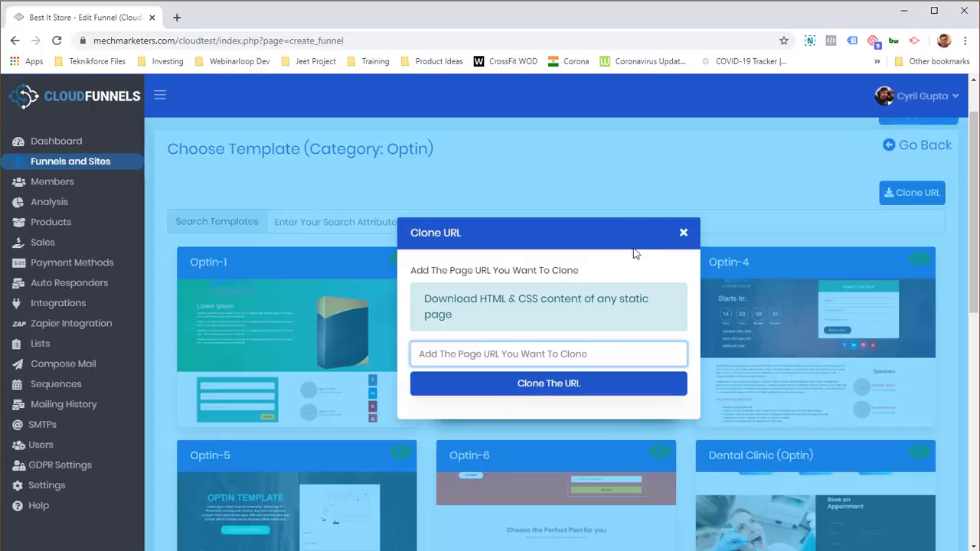
pyautogui.click(683, 233)
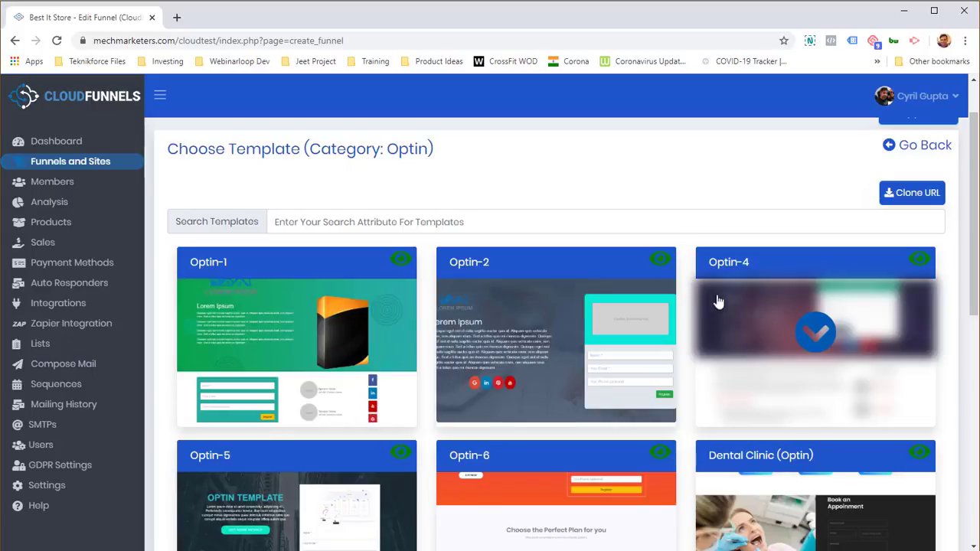
# Step: Apply the Optin-6 template to the Optin page
pyautogui.scroll(-4, 628, 318)
pyautogui.scroll(-3, 513, 333)
pyautogui.scroll(2, 551, 253)
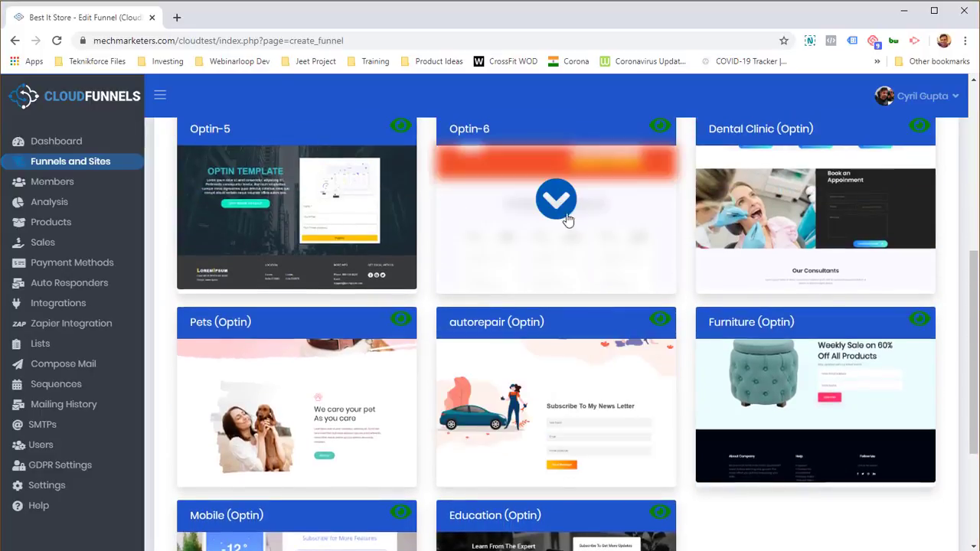
pyautogui.click(567, 218)
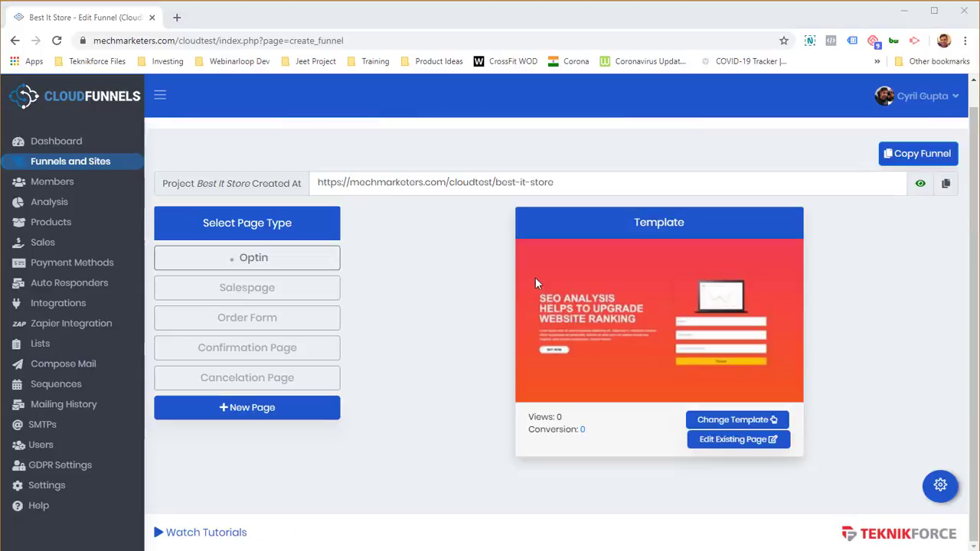
# Step: Open the Optin page in the page editor
pyautogui.click(715, 444)
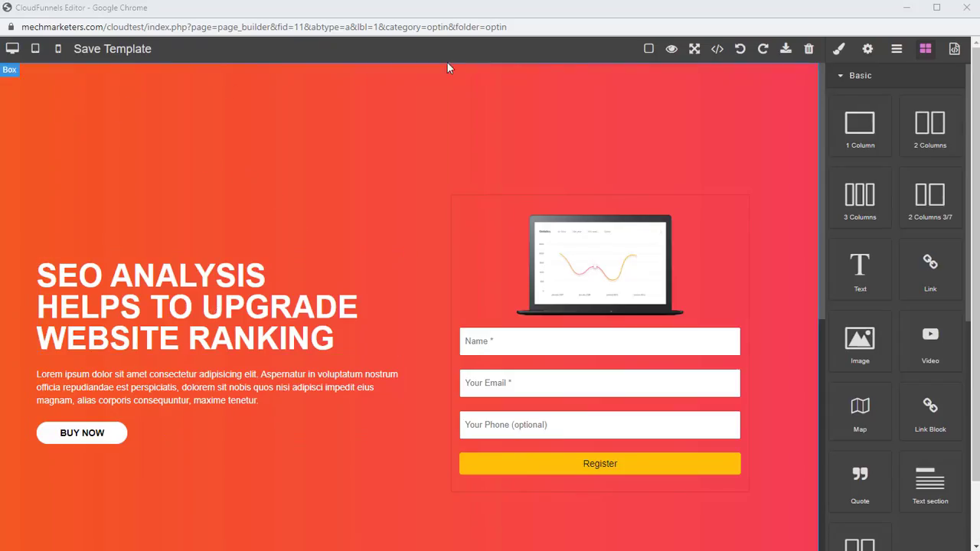
pyautogui.scroll(-3, 214, 253)
pyautogui.scroll(2, 203, 257)
pyautogui.scroll(-6, 192, 260)
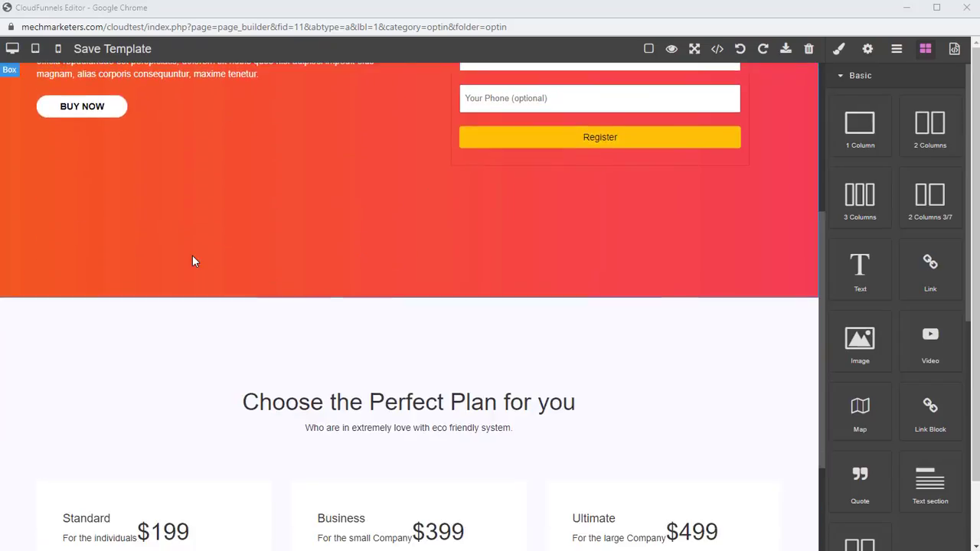
pyautogui.scroll(8, 193, 261)
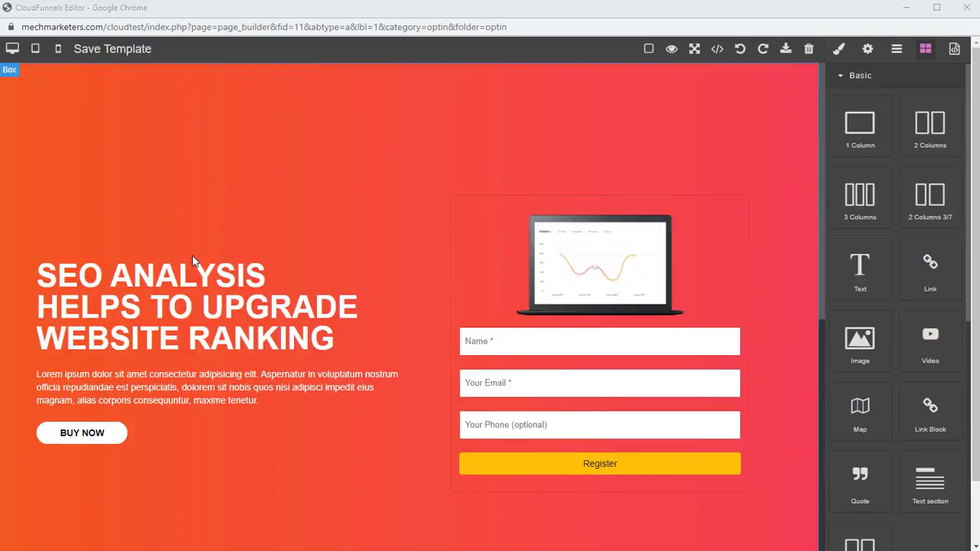
# Step: Retype the hero heading to read THE BEST PLACE TO BUY YOUR IT EQUIPMENT
pyautogui.click(167, 314)
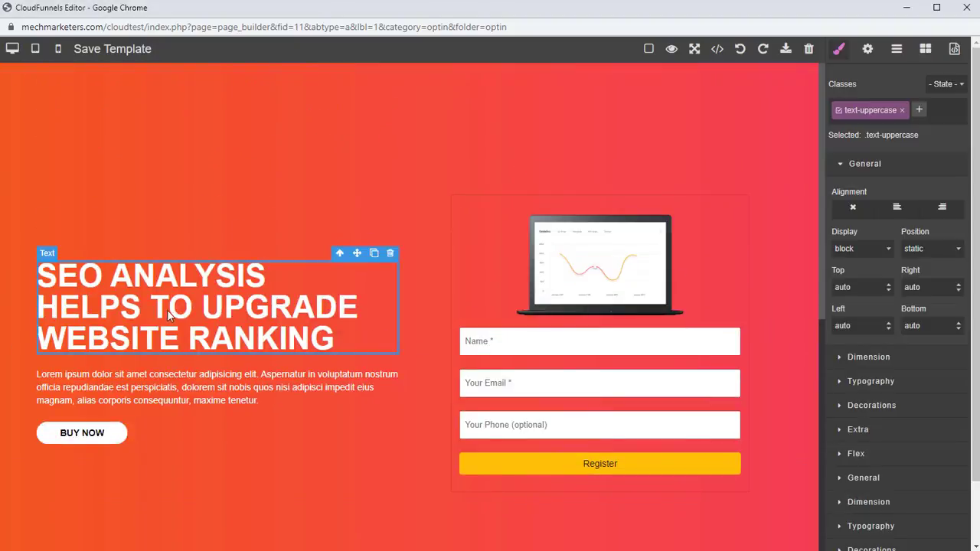
pyautogui.tripleClick(100, 283)
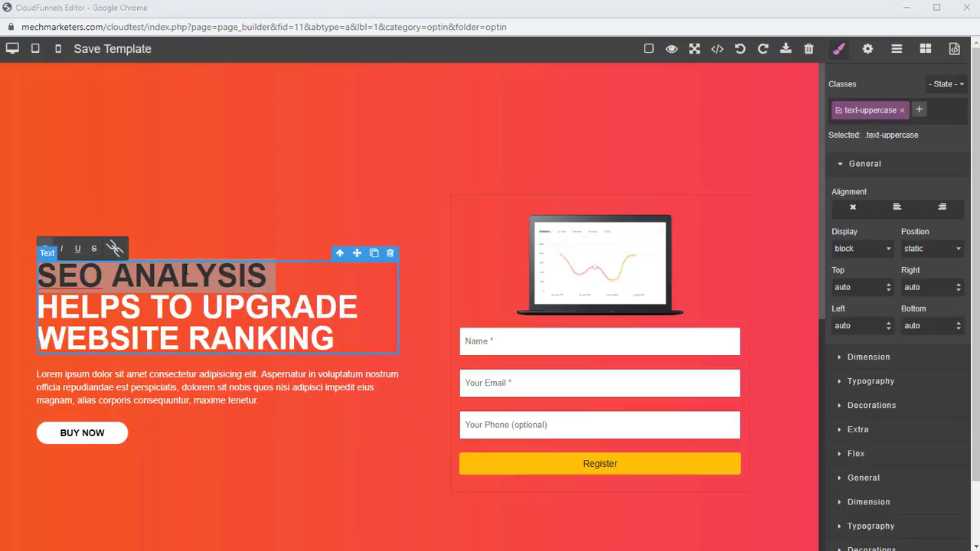
pyautogui.doubleClick(202, 284)
pyautogui.write('THE BEST PLACE TO BUY YOUR IT EQUIPMENT')
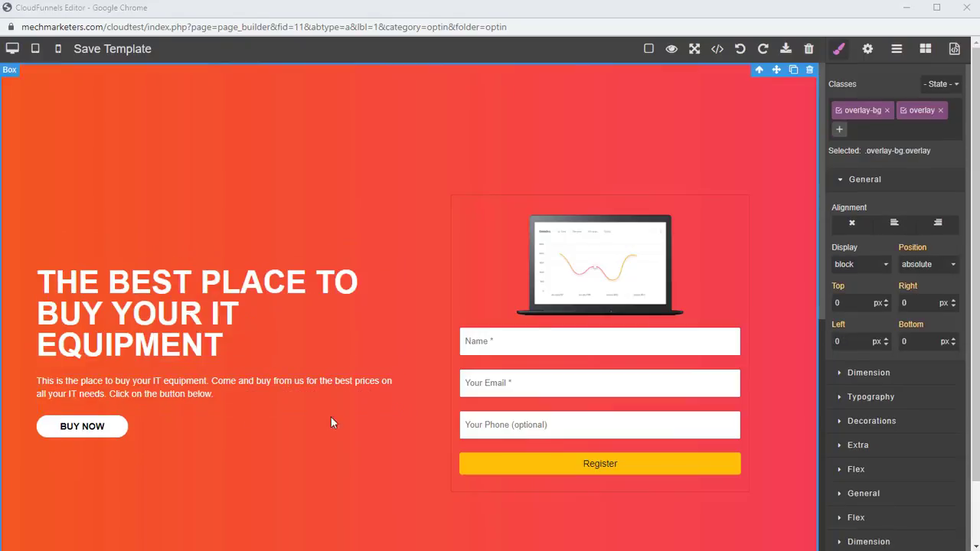
# Step: Change the BUY NOW button to GET A CUSTOM QUOTE and select the laptop picture
pyautogui.doubleClick(84, 429)
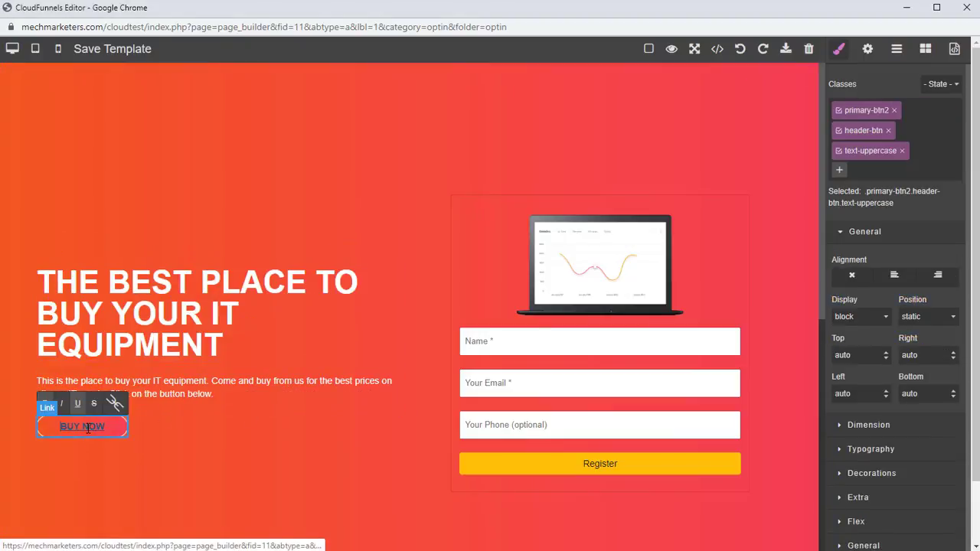
pyautogui.write('GET A CUSTOM QUOTE')
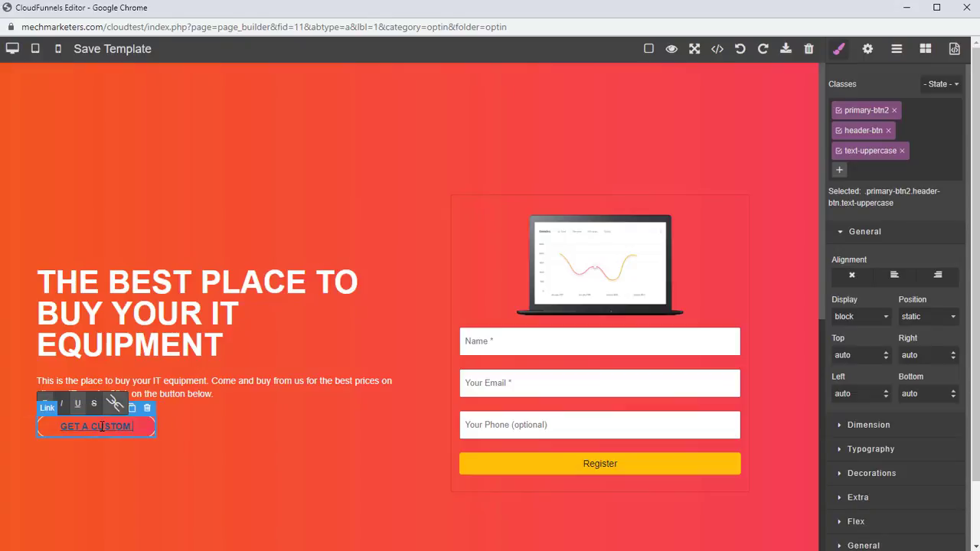
pyautogui.click(440, 416)
pyautogui.click(624, 283)
pyautogui.click(391, 352)
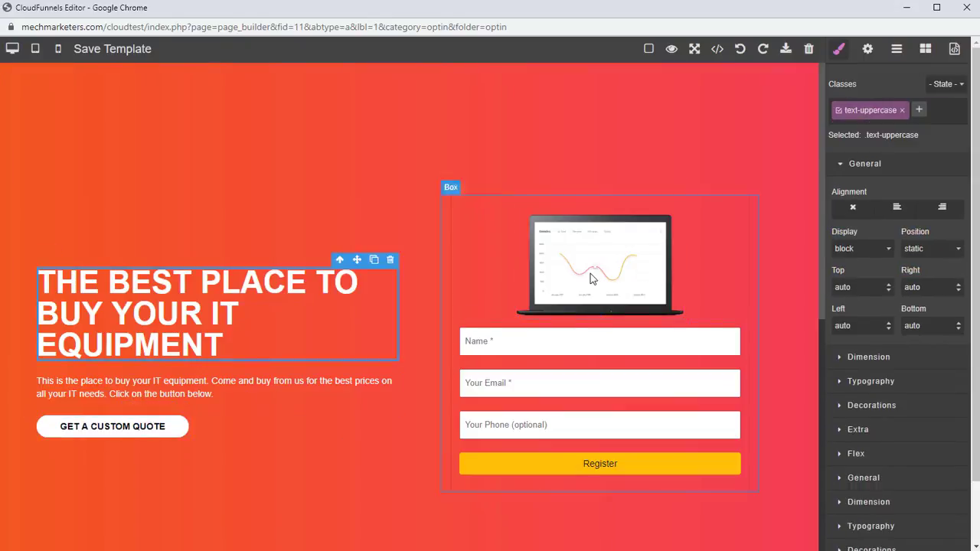
pyautogui.click(602, 278)
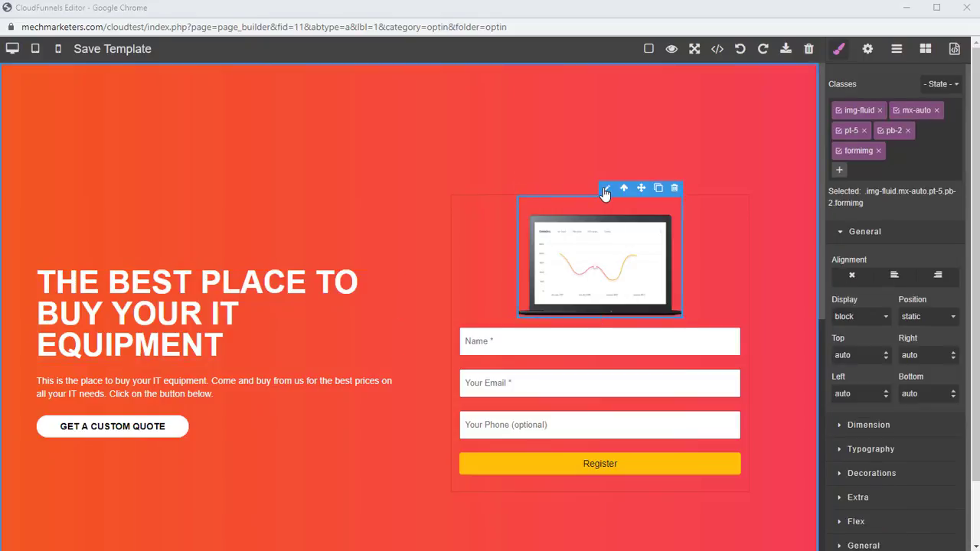
pyautogui.click(607, 189)
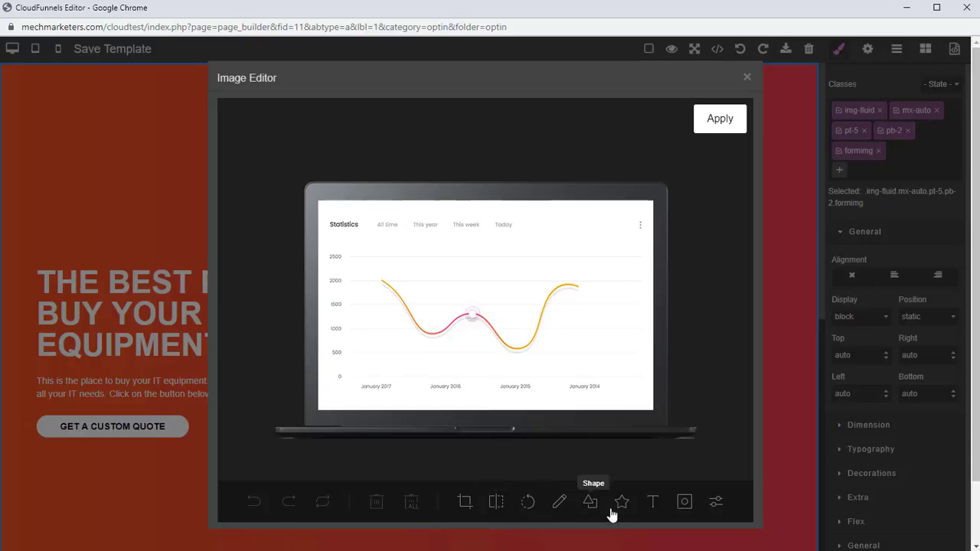
pyautogui.click(715, 506)
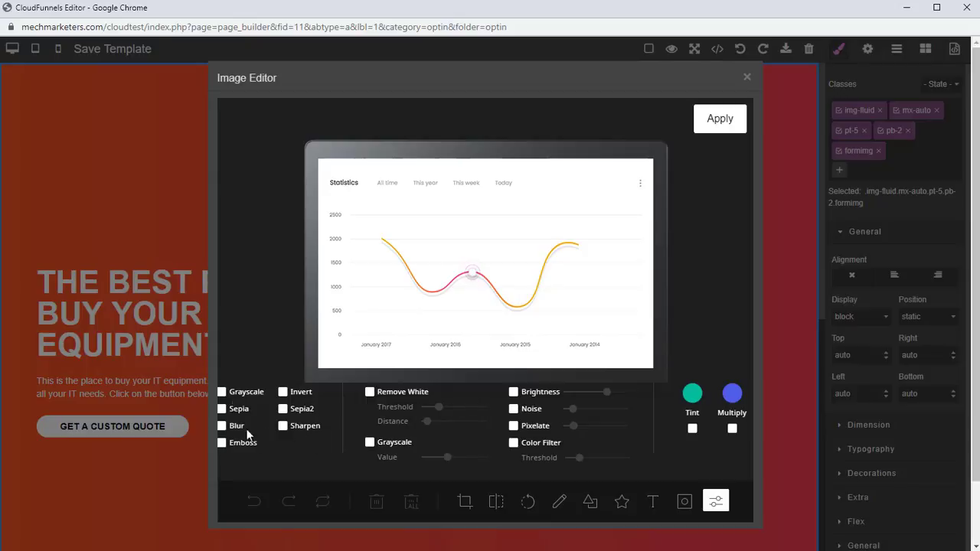
pyautogui.click(254, 396)
pyautogui.click(254, 400)
pyautogui.click(241, 411)
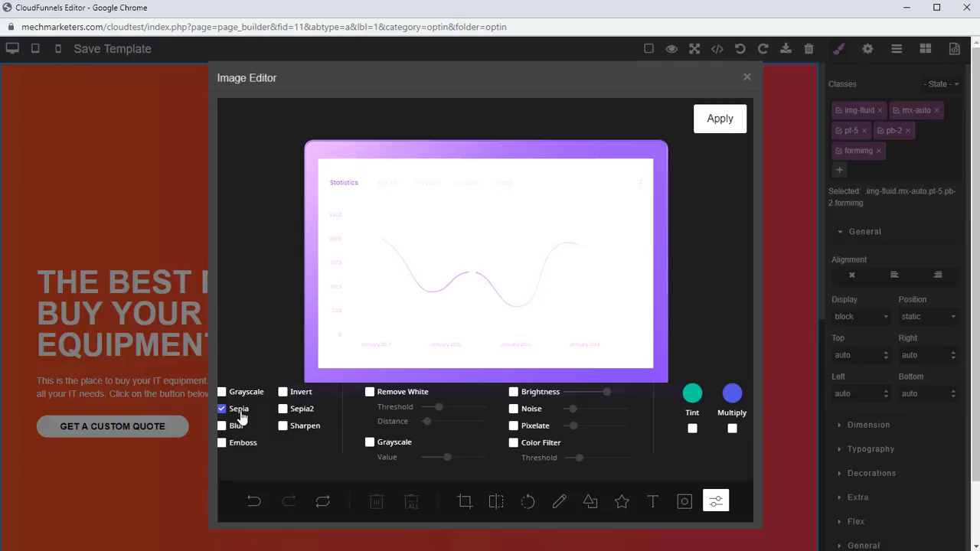
pyautogui.click(240, 414)
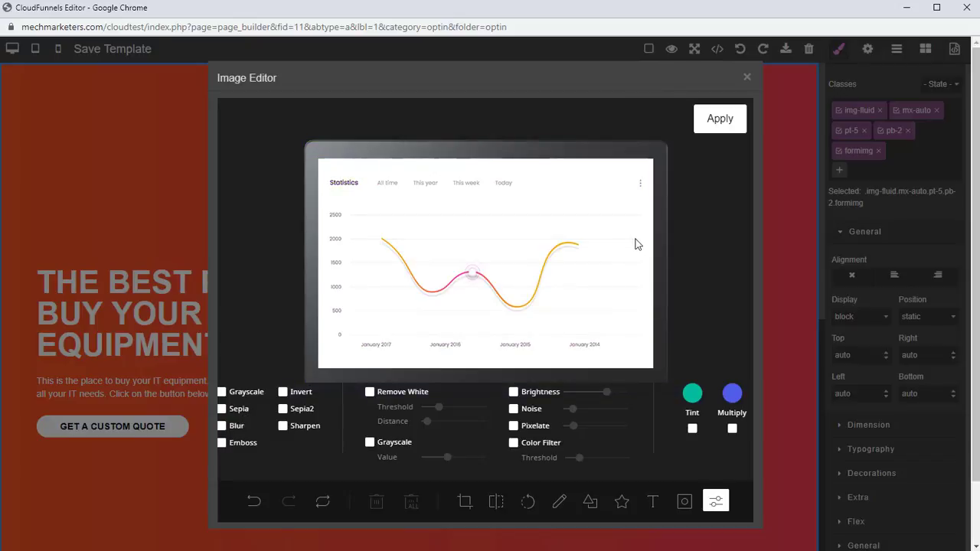
pyautogui.click(747, 77)
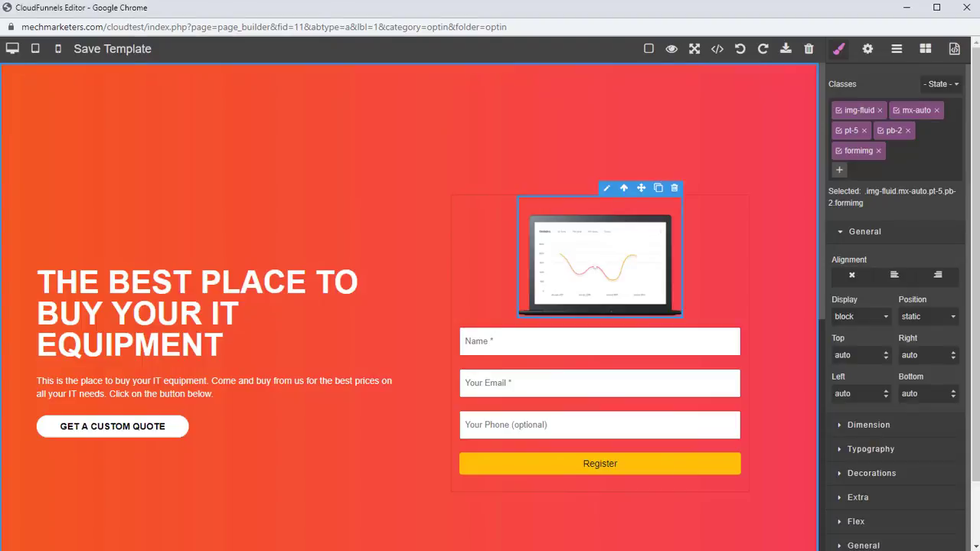
pyautogui.doubleClick(623, 271)
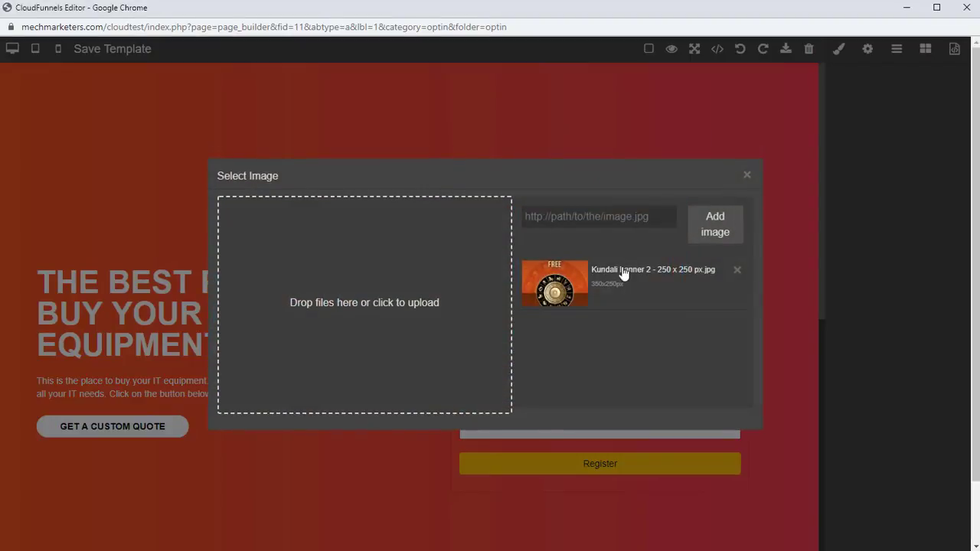
# Step: Upload Clipart-Email-10981046.png and use it in place of the laptop picture
pyautogui.click(355, 301)
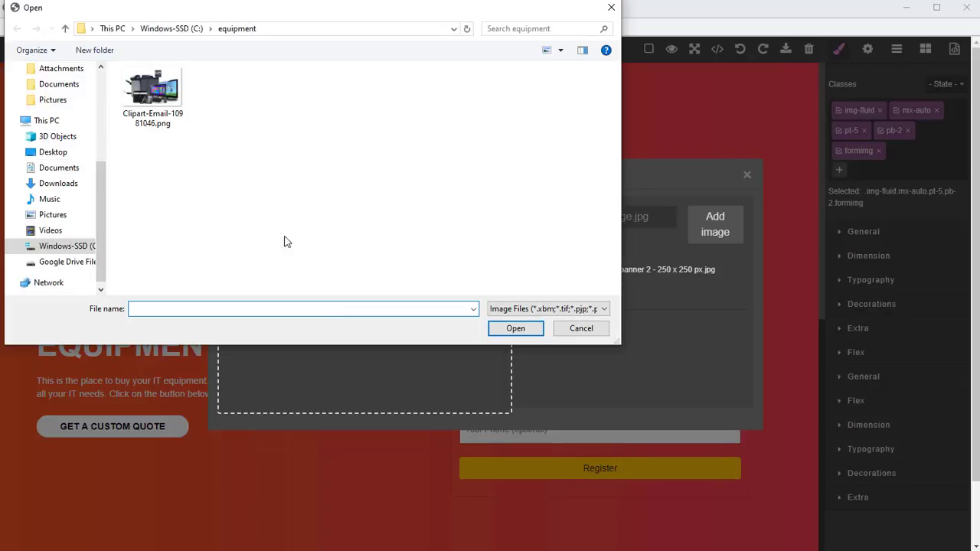
pyautogui.doubleClick(167, 107)
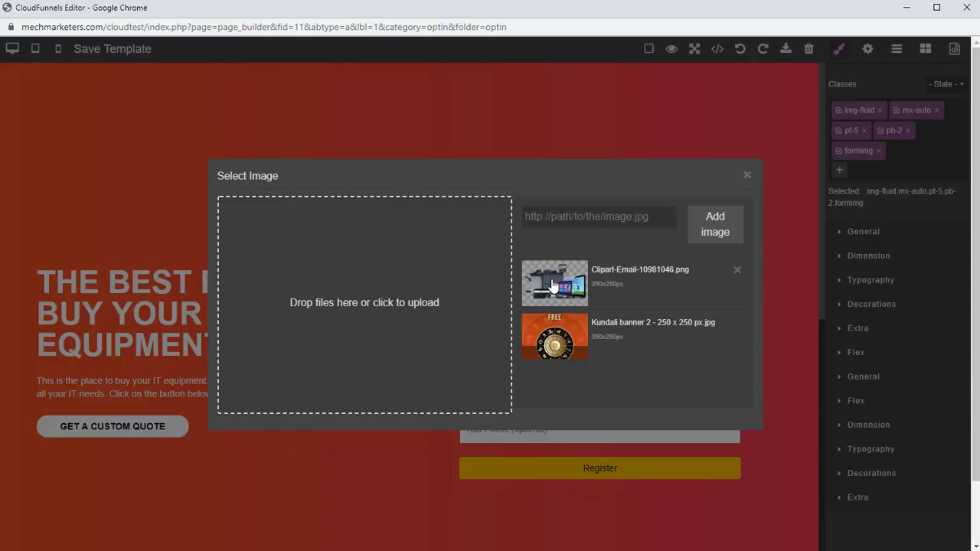
pyautogui.click(553, 286)
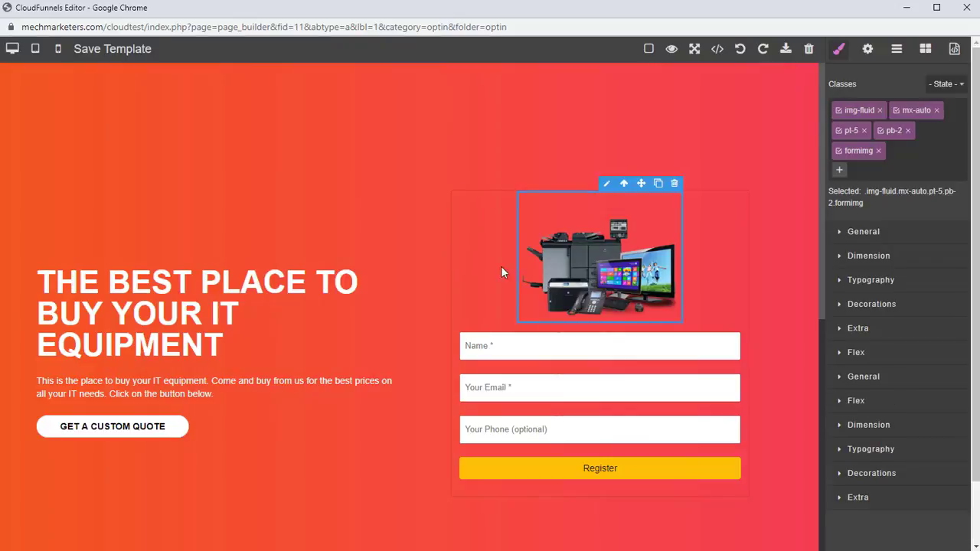
# Step: Enlarge the equipment picture to the form width and save the template
pyautogui.click(501, 272)
pyautogui.click(559, 241)
pyautogui.moveTo(517, 191); pyautogui.dragTo(402, 93)
pyautogui.click(285, 233)
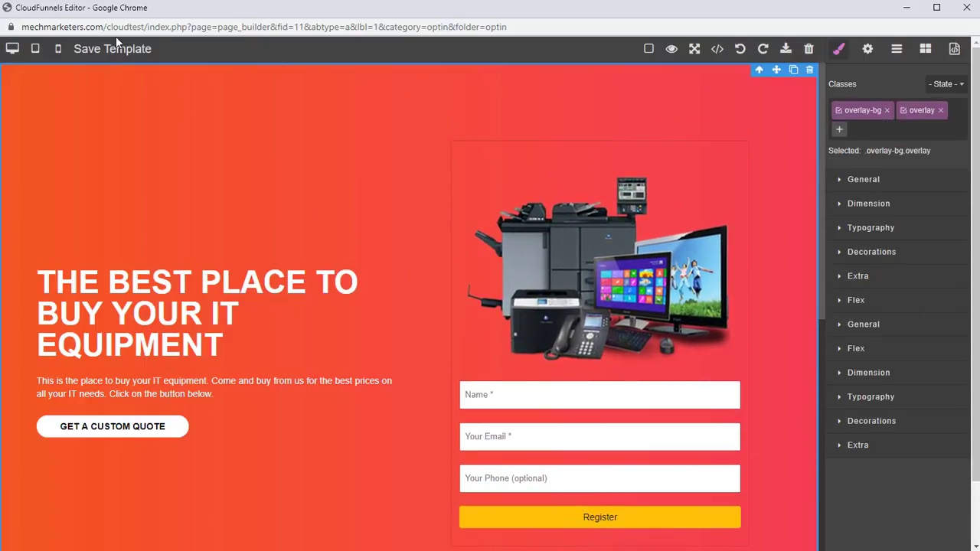
pyautogui.click(101, 60)
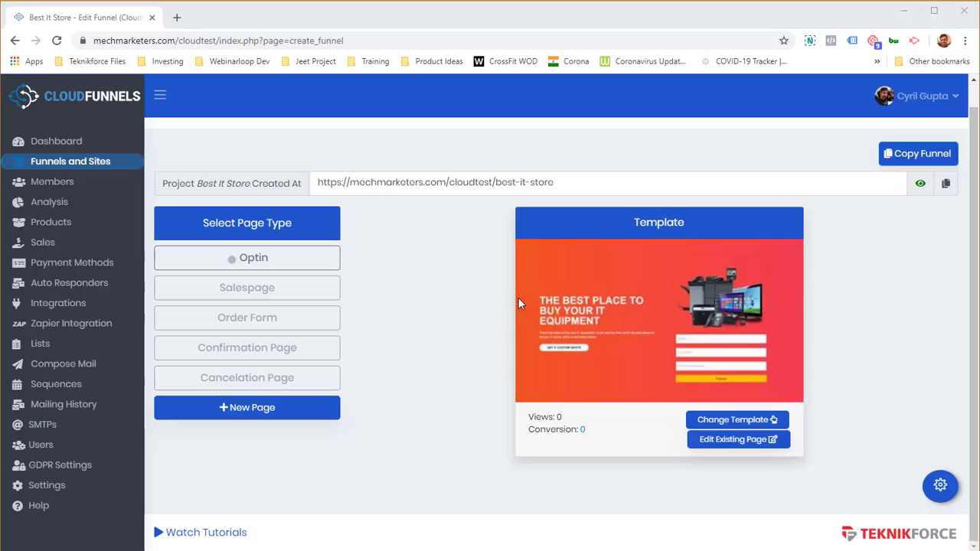
# Step: Apply the Sales-2 template to the funnel's Salespage
pyautogui.click(295, 296)
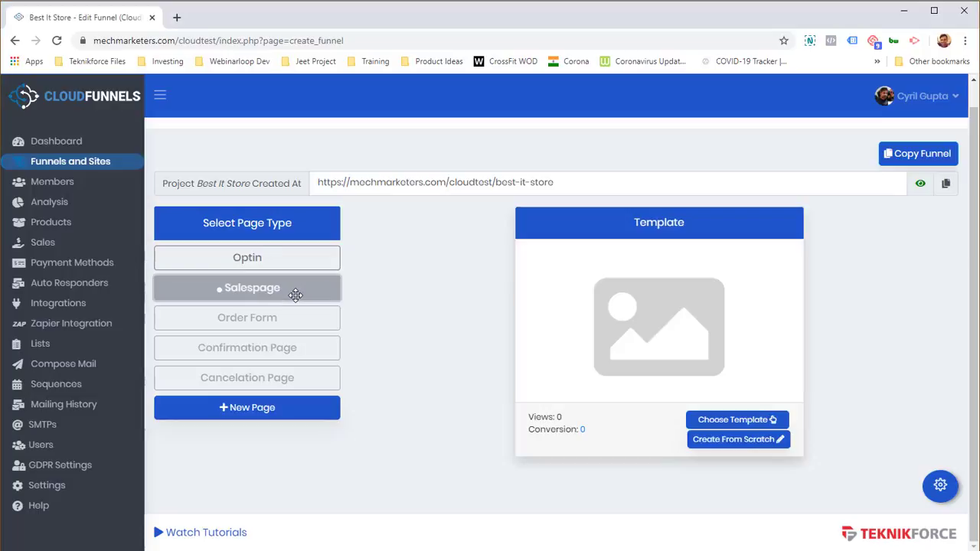
pyautogui.click(736, 428)
pyautogui.scroll(-5, 685, 405)
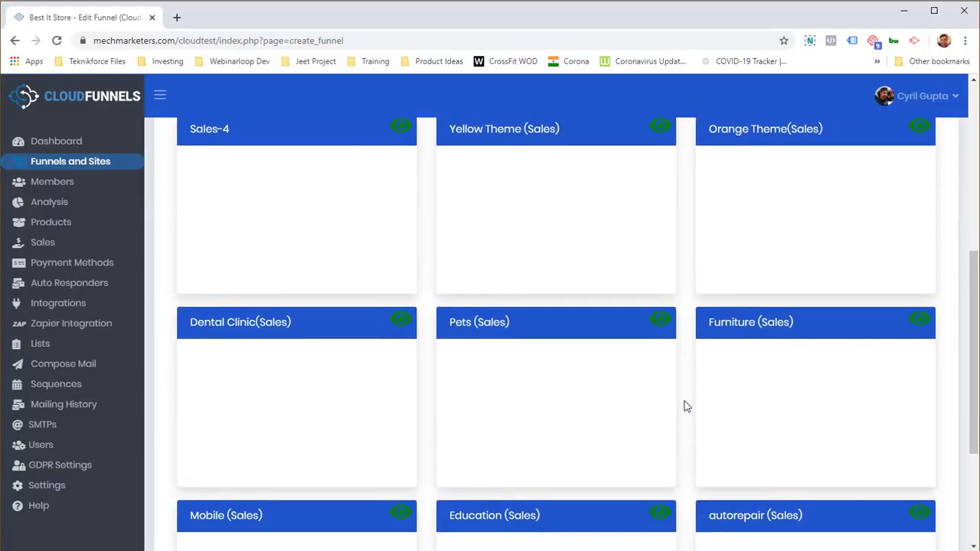
pyautogui.scroll(-3, 567, 376)
pyautogui.scroll(8, 567, 376)
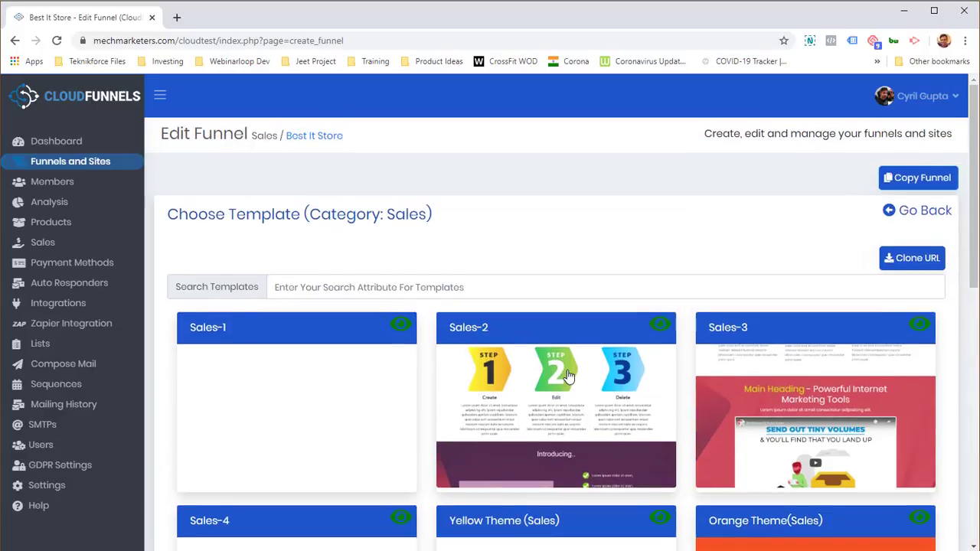
pyautogui.click(566, 375)
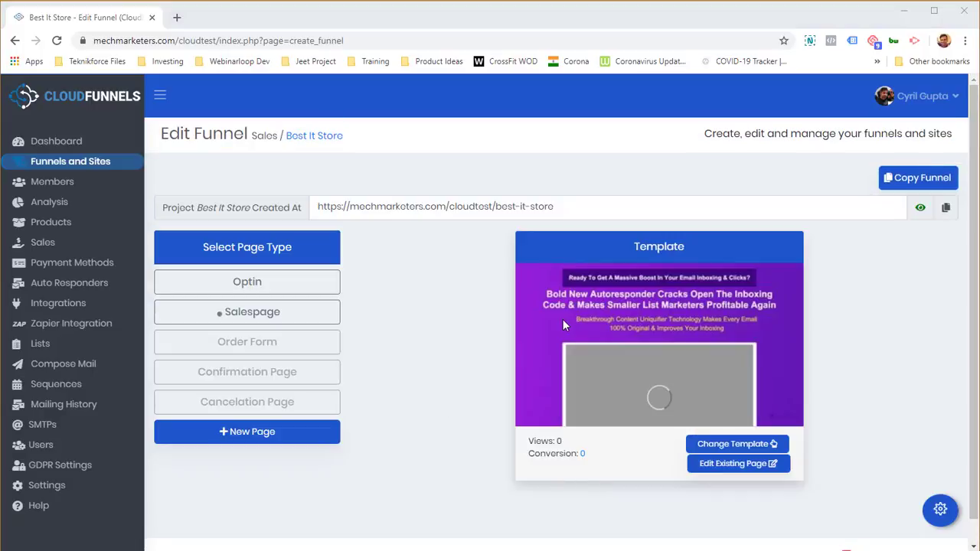
# Step: Look through the Order Form, Confirmation, Cancelation, Optin and Salespage steps
pyautogui.click(297, 345)
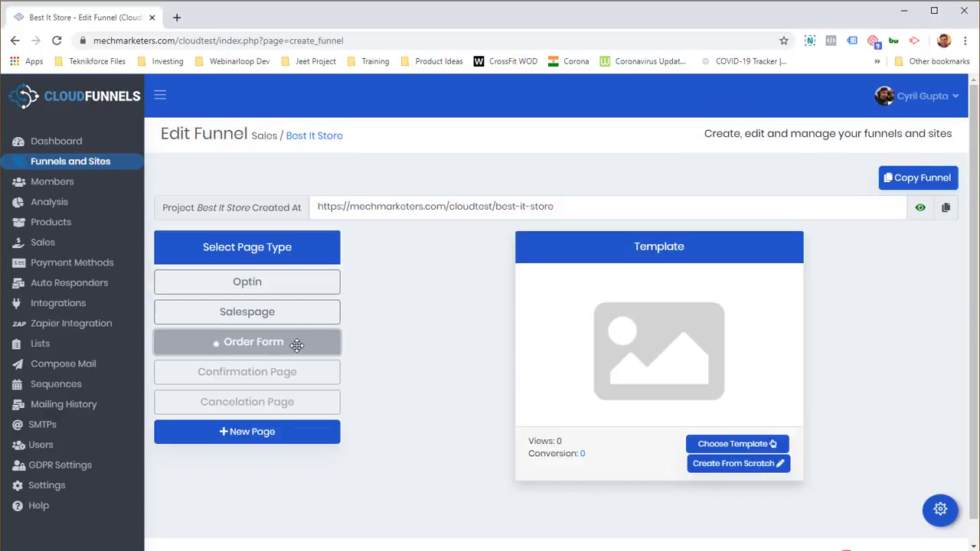
pyautogui.click(291, 371)
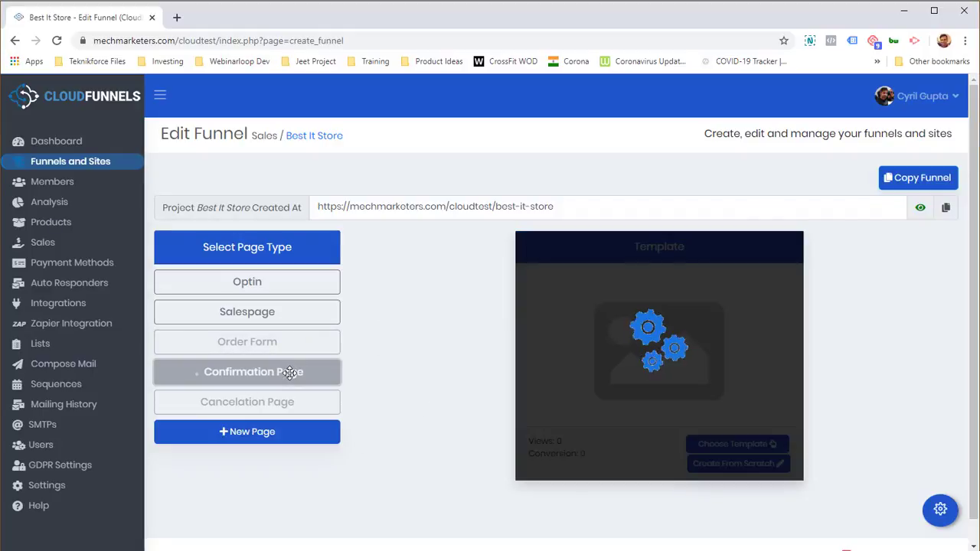
pyautogui.click(290, 400)
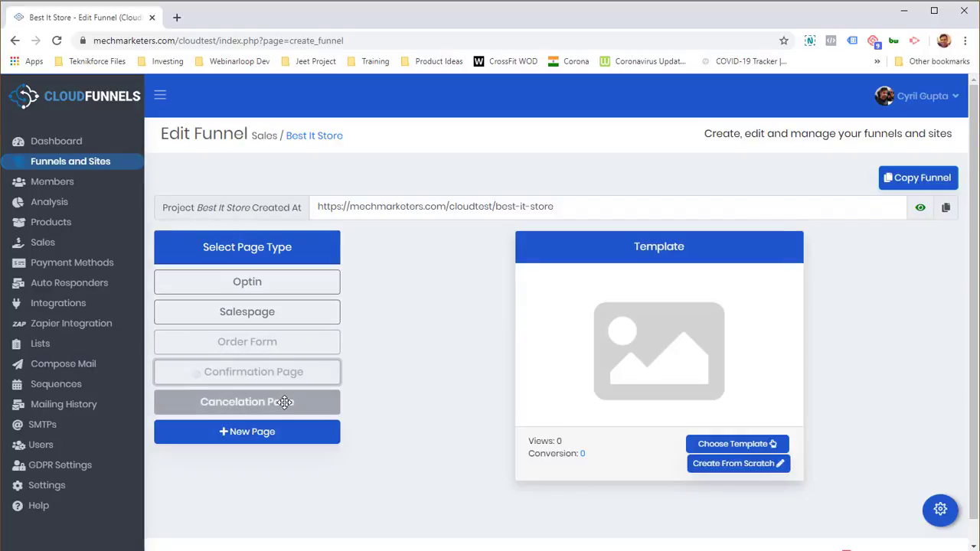
pyautogui.click(276, 284)
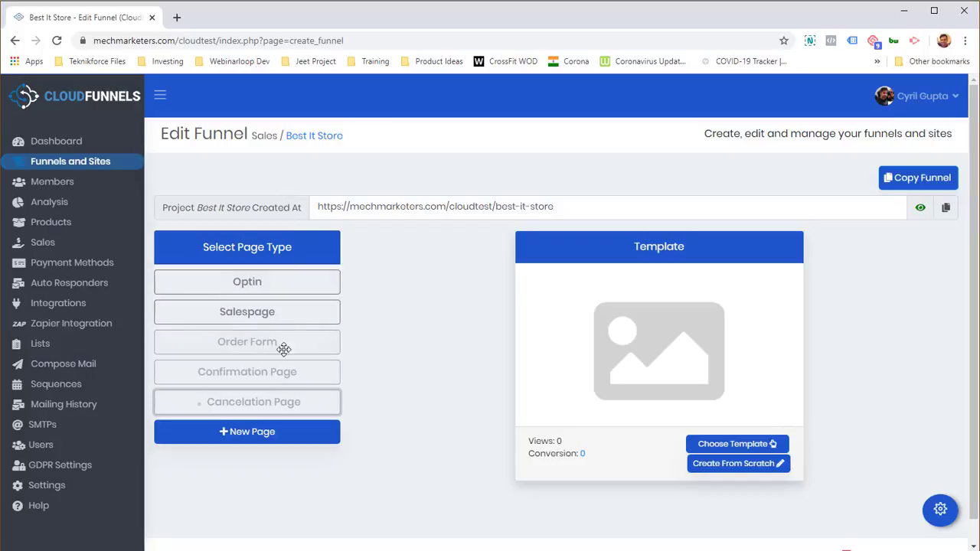
pyautogui.click(309, 404)
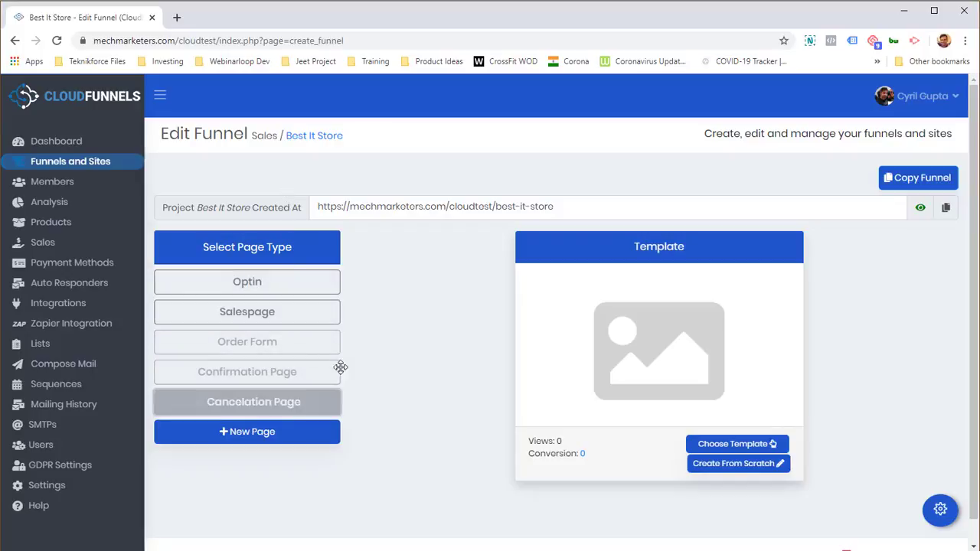
pyautogui.click(295, 316)
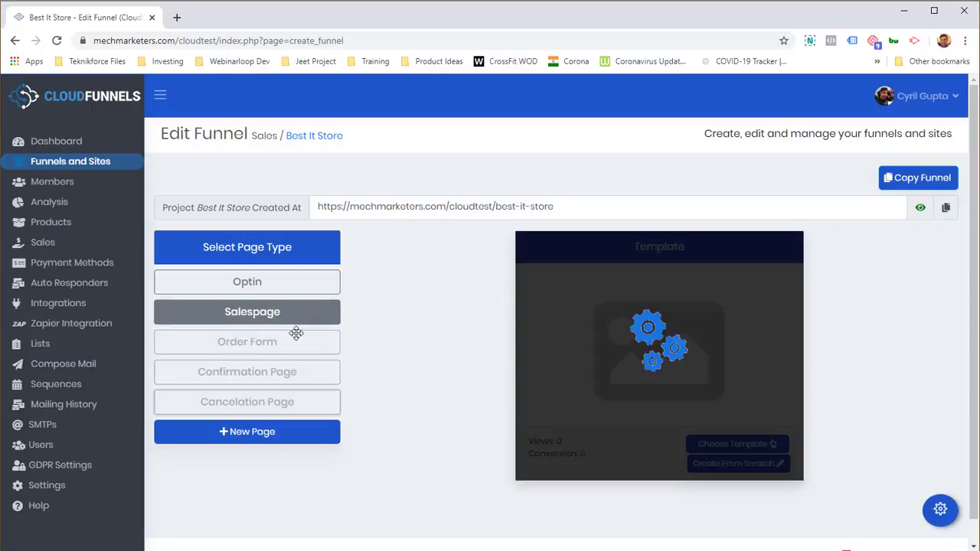
pyautogui.click(284, 343)
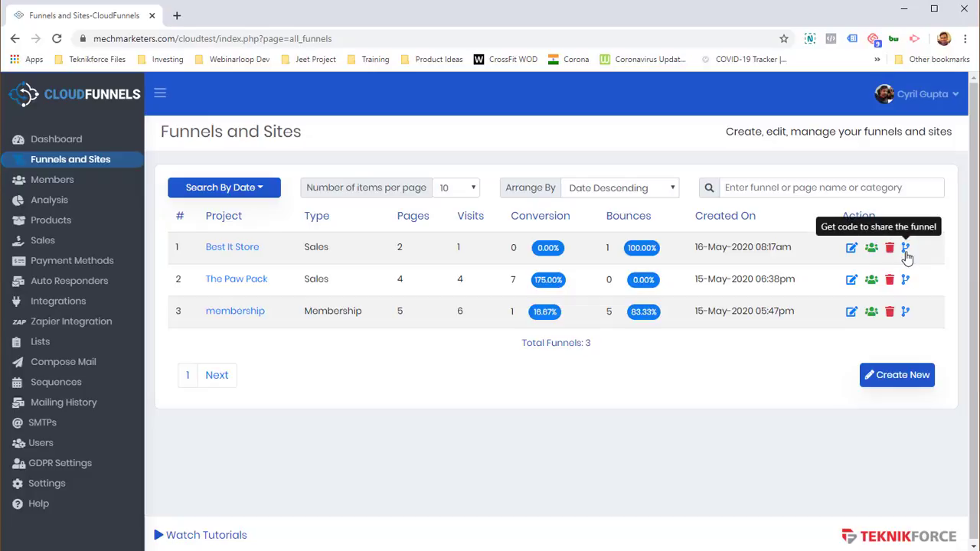
# Step: Check the items-per-page and sort options, then open The Paw Pack funnel for editing
pyautogui.click(473, 190)
pyautogui.click(628, 193)
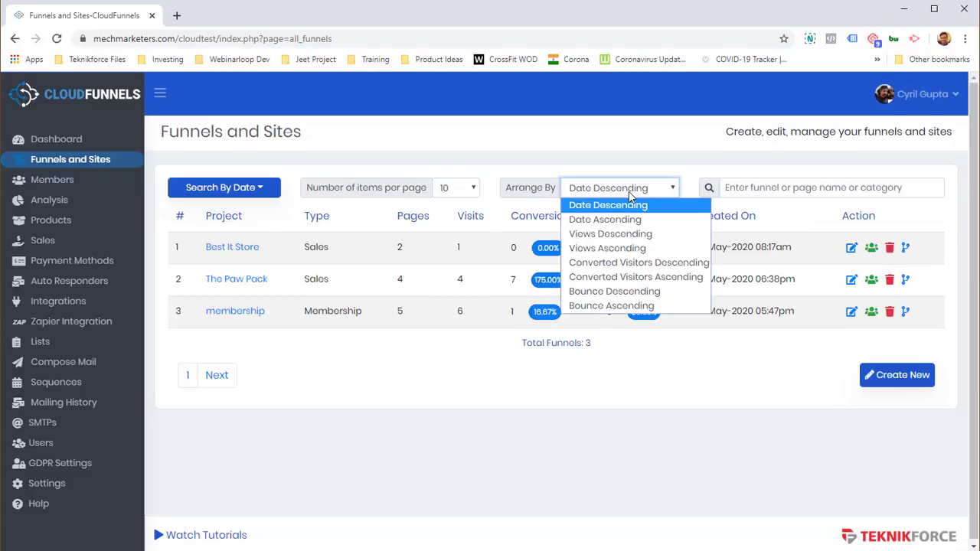
pyautogui.click(758, 190)
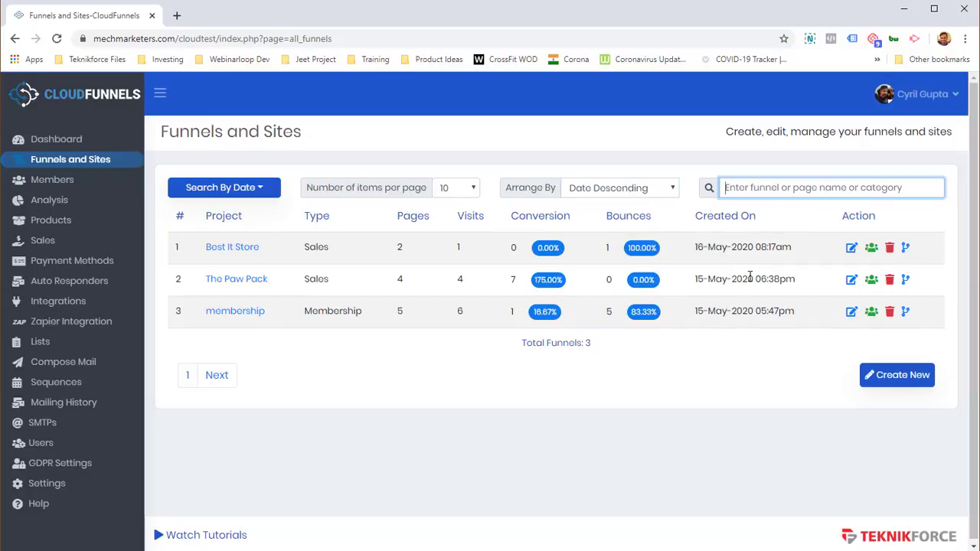
pyautogui.click(851, 279)
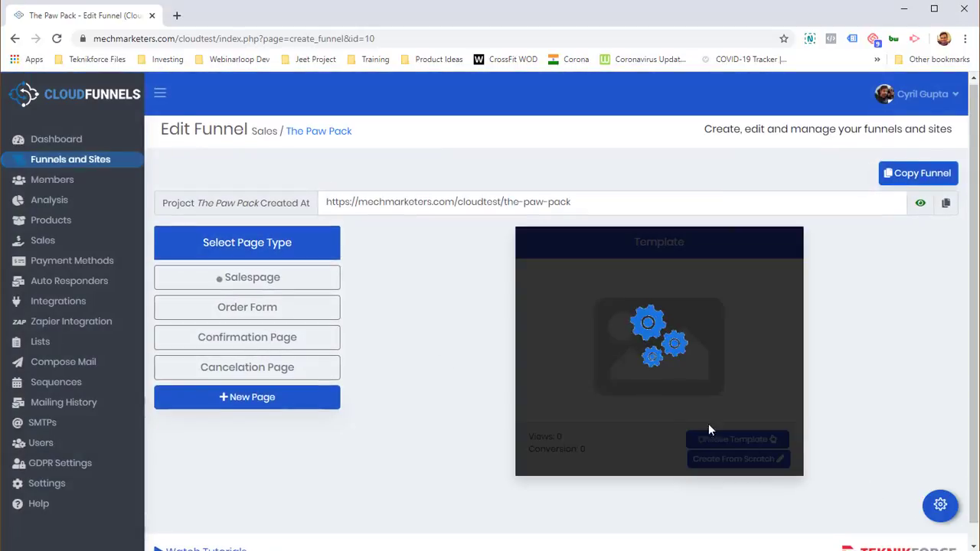
# Step: Open The Paw Pack salespage's settings and scroll through them
pyautogui.click(936, 502)
pyautogui.scroll(-2, 295, 354)
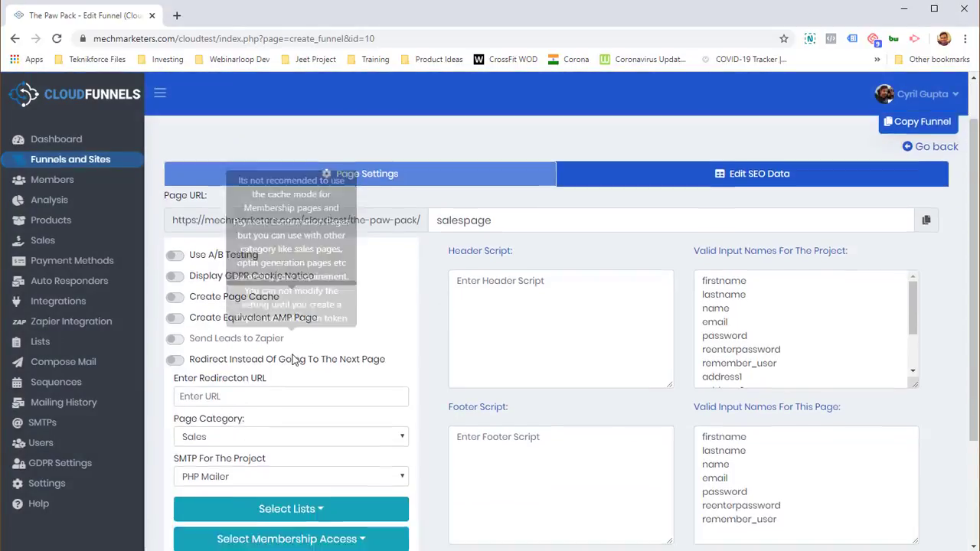
pyautogui.scroll(2, 294, 354)
pyautogui.moveTo(310, 343)
pyautogui.scroll(-1, 310, 343)
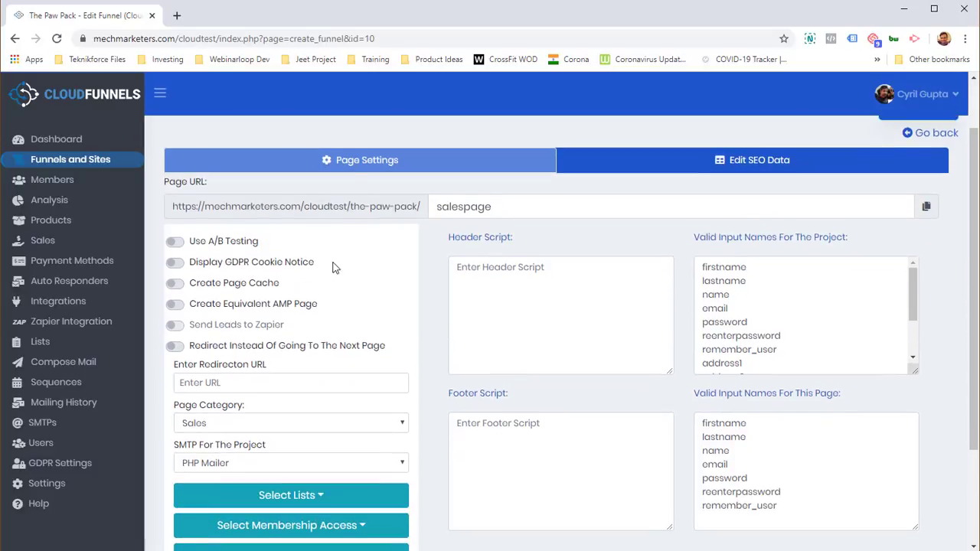
pyautogui.scroll(-1, 274, 326)
pyautogui.moveTo(280, 274)
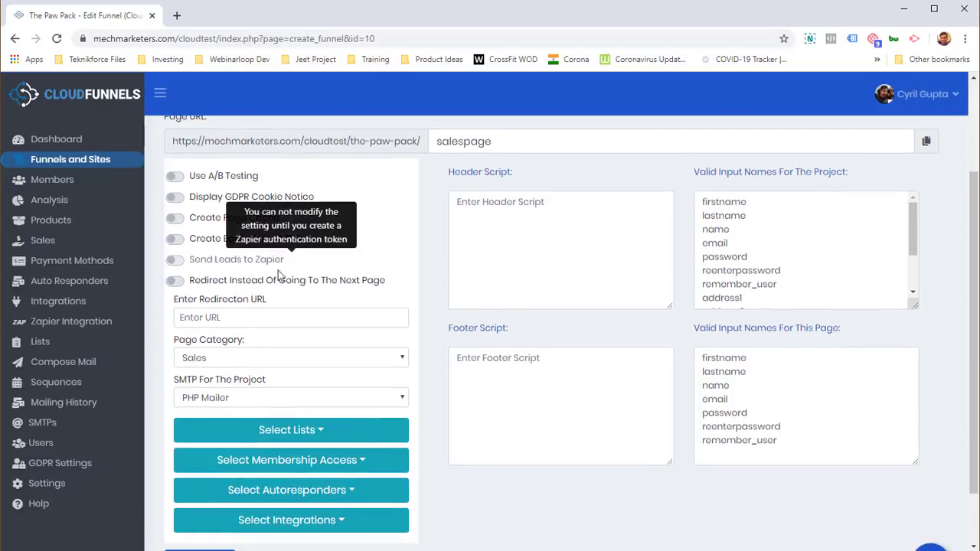
pyautogui.scroll(-1, 206, 301)
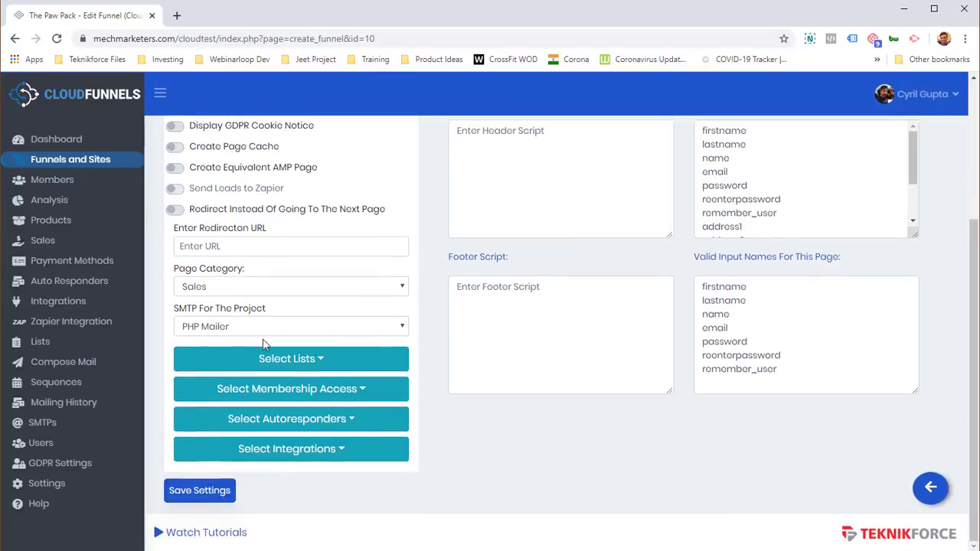
# Step: Review the page's mailing lists and membership access options
pyautogui.click(308, 366)
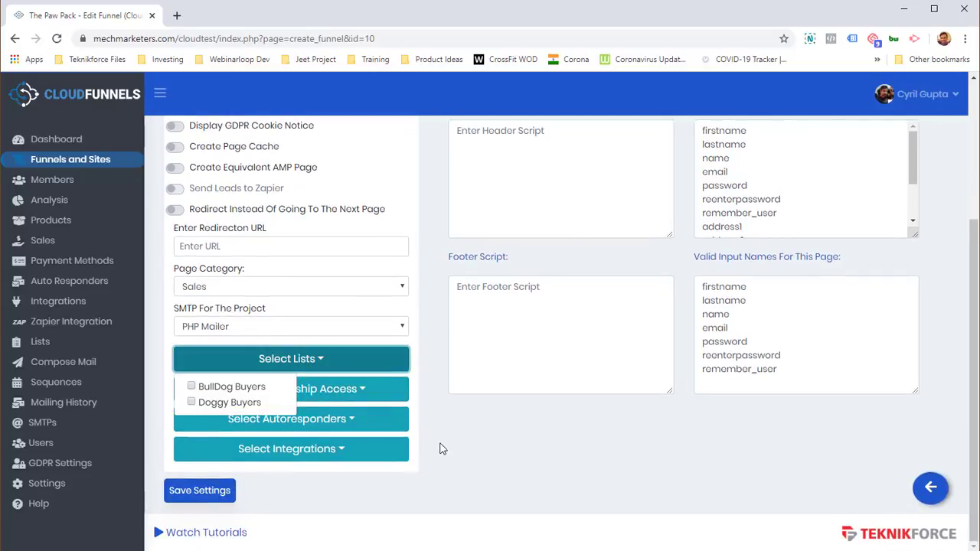
pyautogui.click(328, 390)
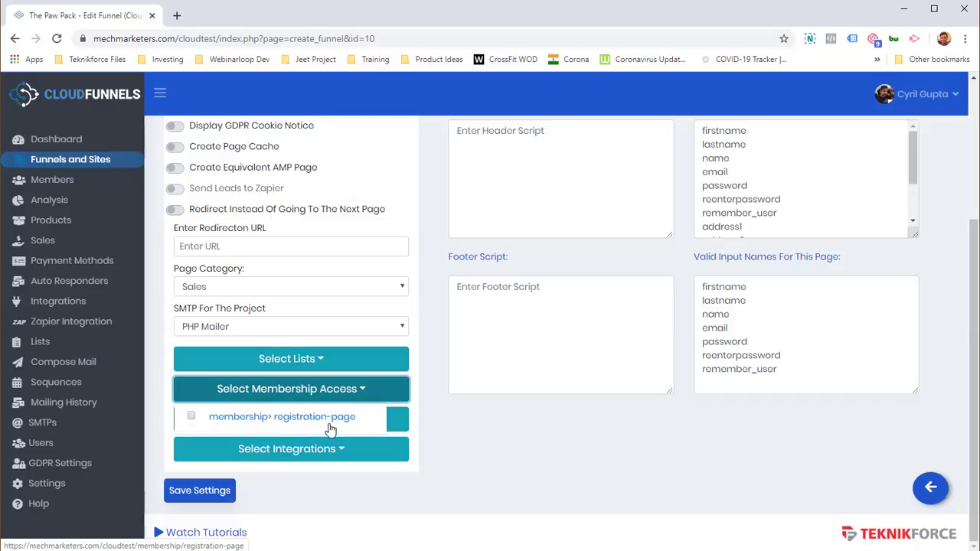
pyautogui.click(471, 427)
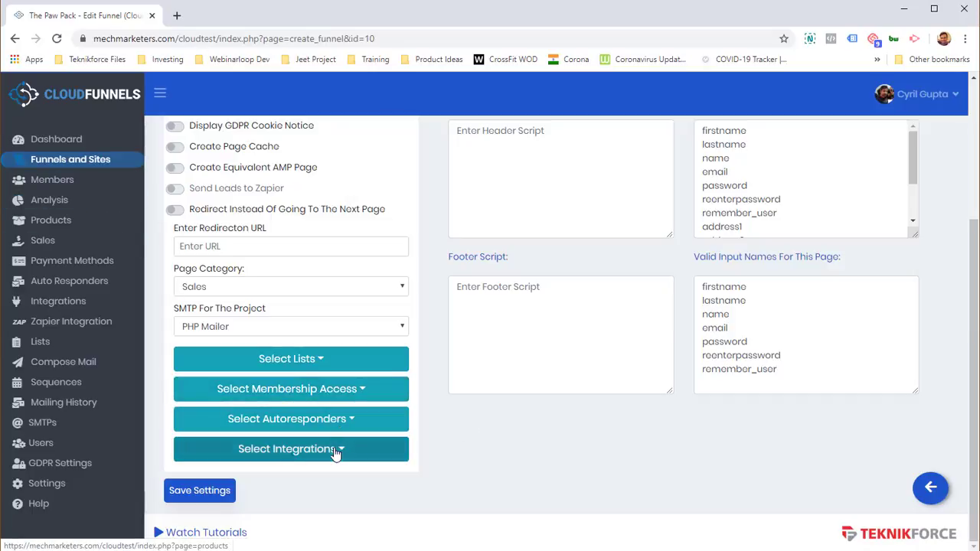
pyautogui.click(319, 361)
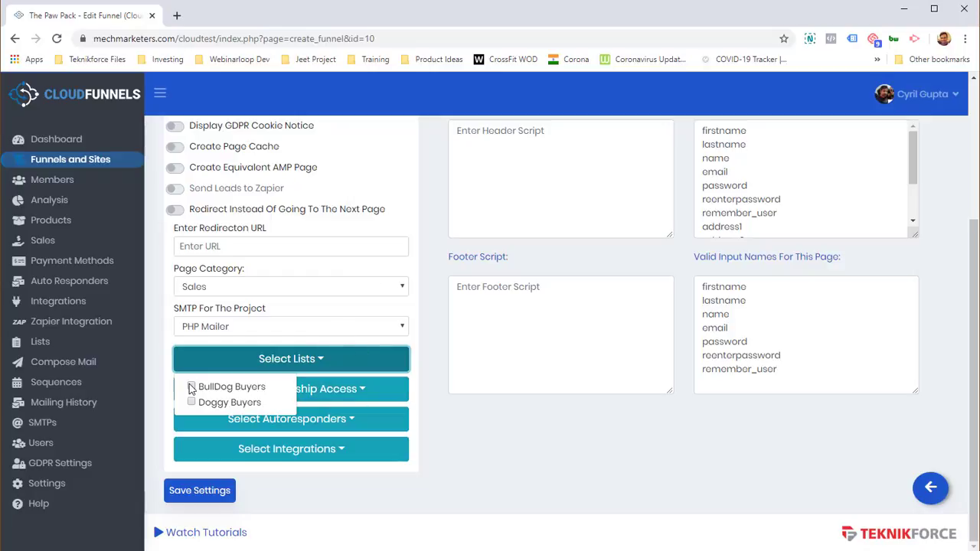
pyautogui.click(490, 456)
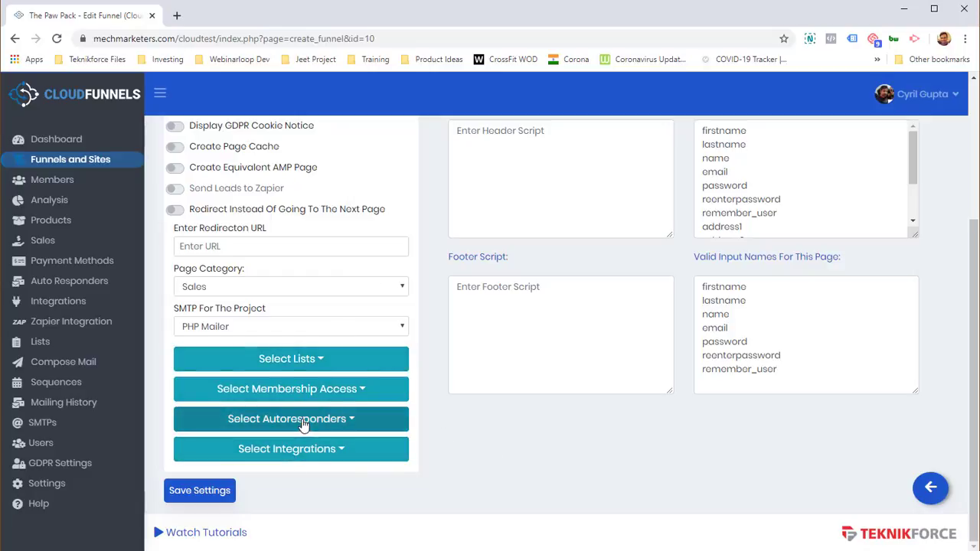
# Step: Review the page's autoresponders and integrations options
pyautogui.click(272, 420)
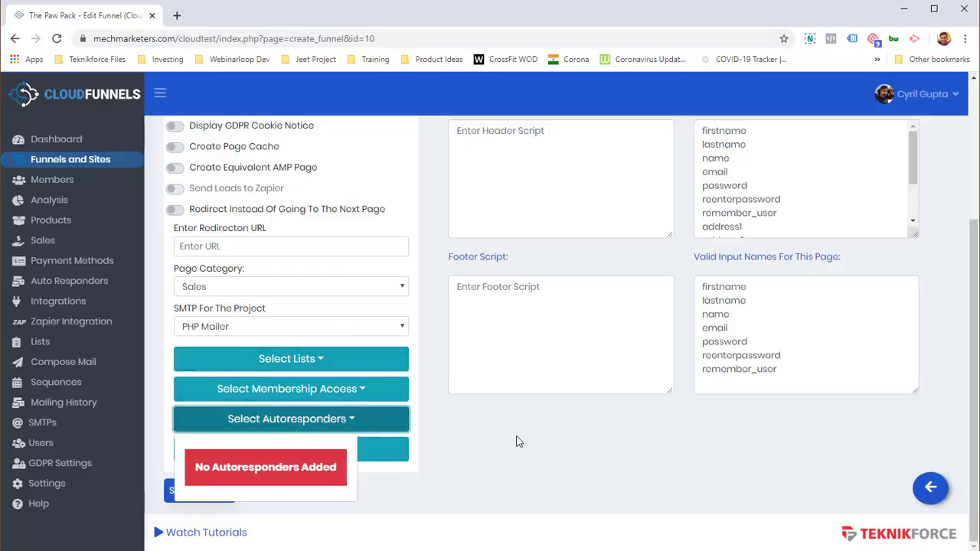
pyautogui.click(517, 442)
pyautogui.click(294, 460)
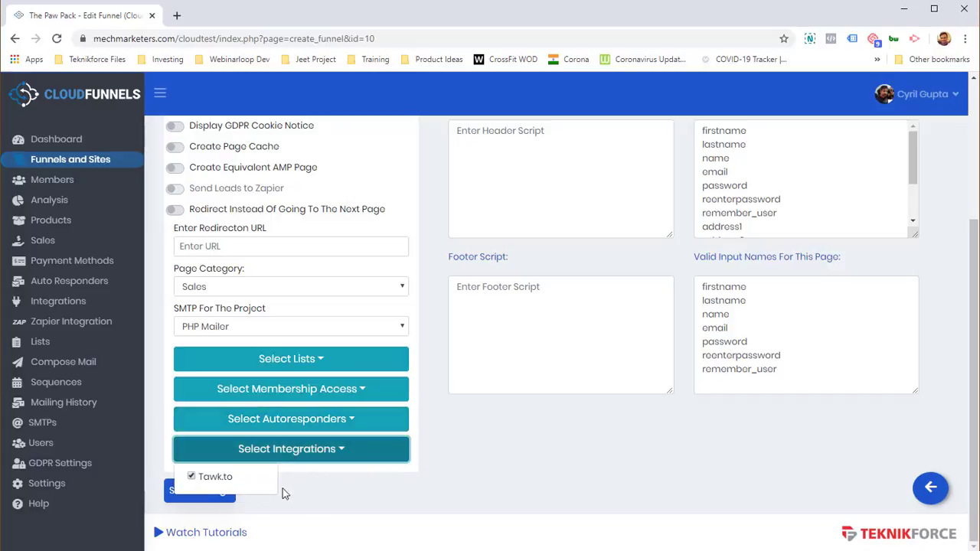
pyautogui.click(557, 472)
pyautogui.scroll(5, 557, 472)
# Step: Look over the salespage's SEO data form, then return to the funnels list
pyautogui.click(764, 241)
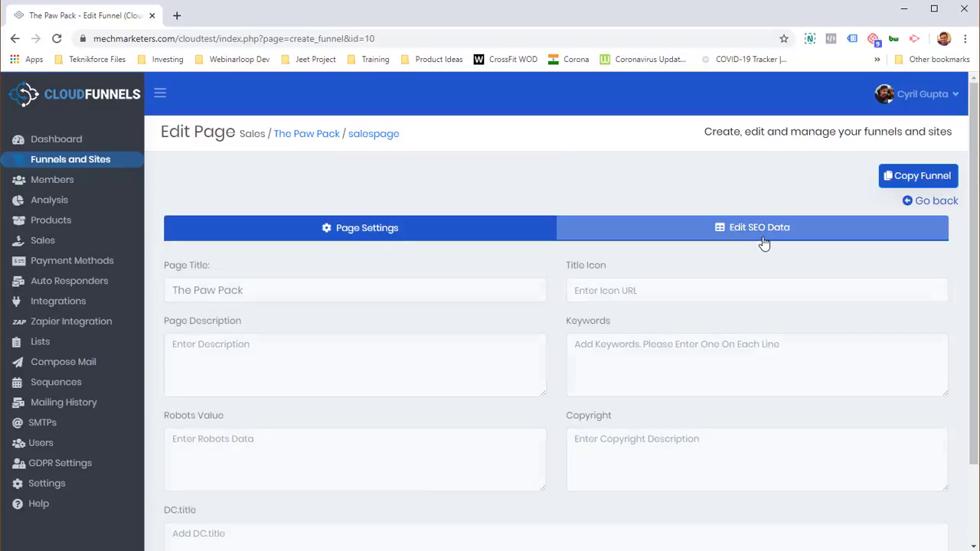
pyautogui.scroll(-3, 357, 337)
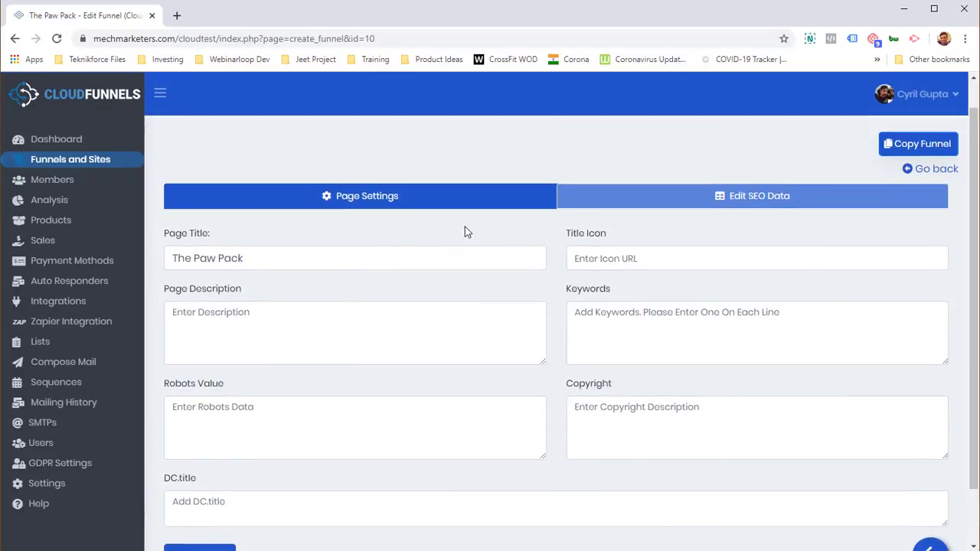
pyautogui.scroll(3, 412, 361)
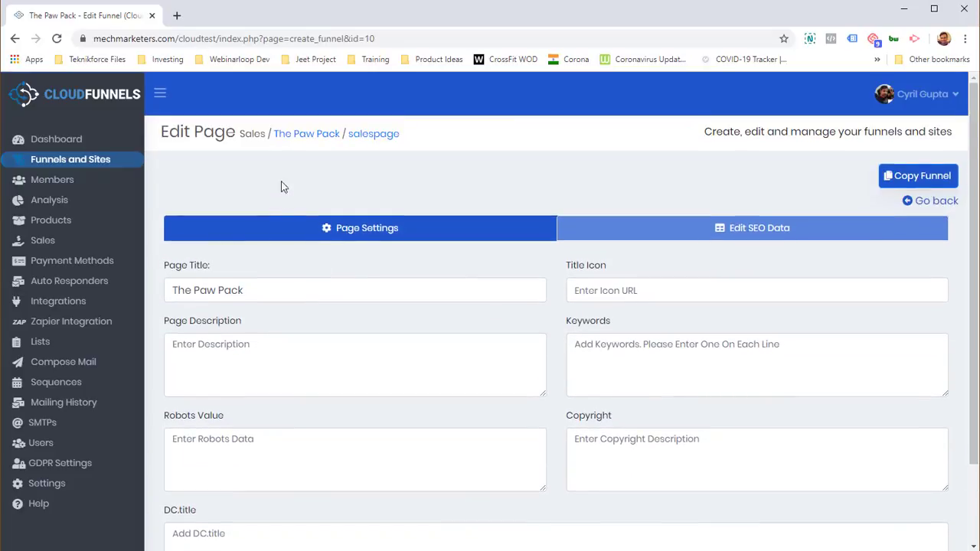
pyautogui.scroll(-3, 792, 472)
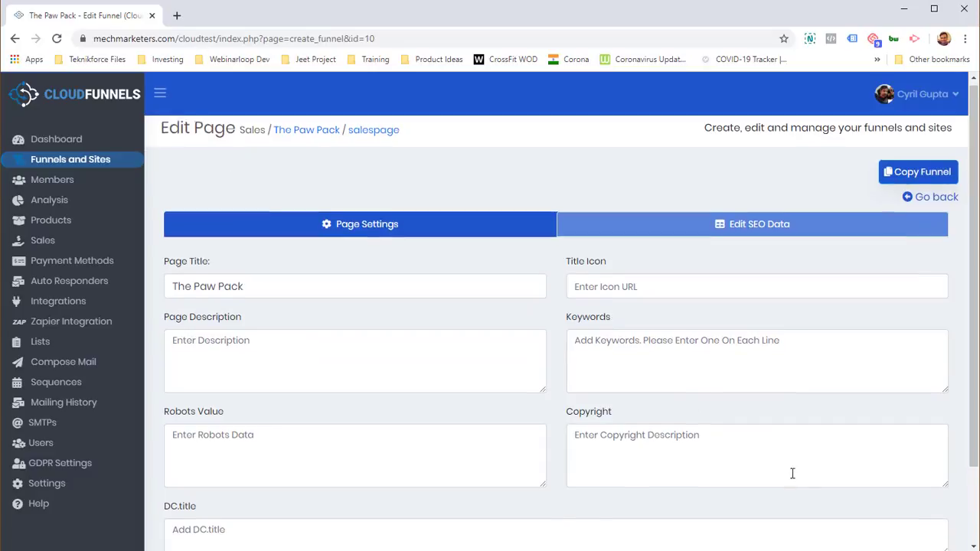
pyautogui.scroll(3, 910, 245)
pyautogui.click(934, 207)
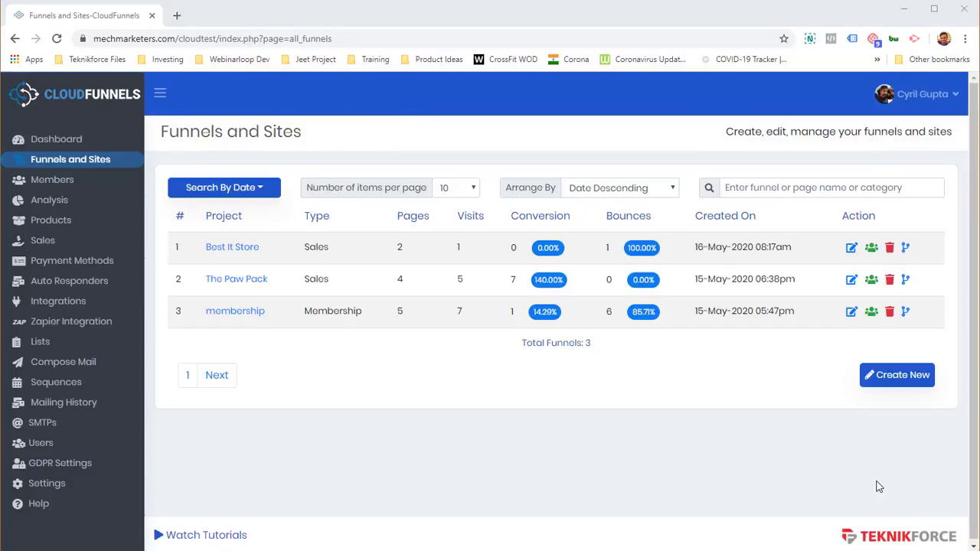
# Step: Create a new Membership-type funnel named Membership1
pyautogui.click(906, 375)
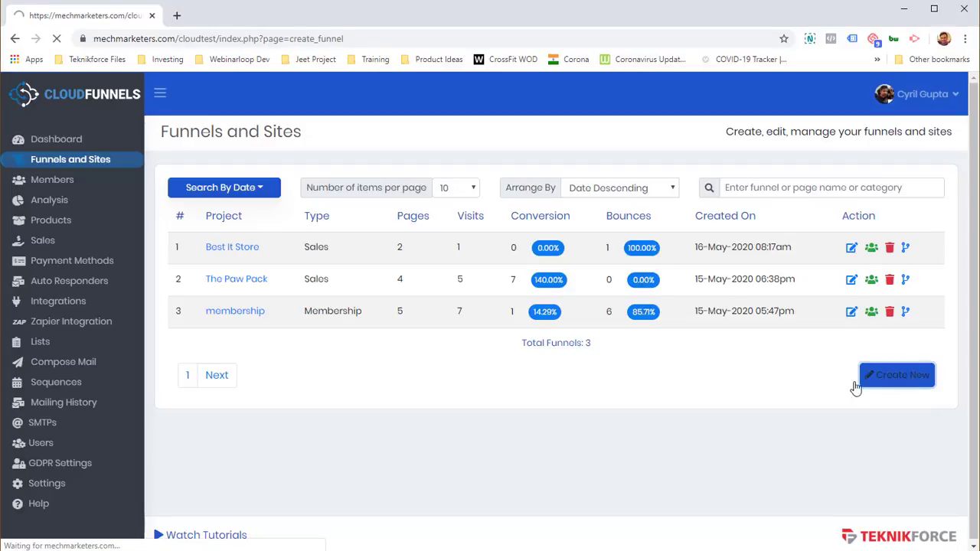
pyautogui.click(488, 337)
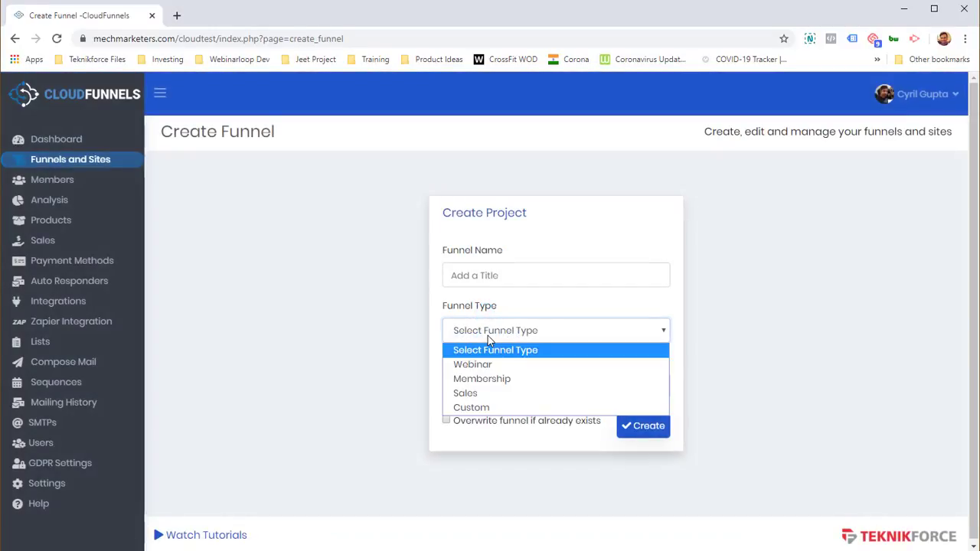
pyautogui.click(492, 380)
pyautogui.click(483, 279)
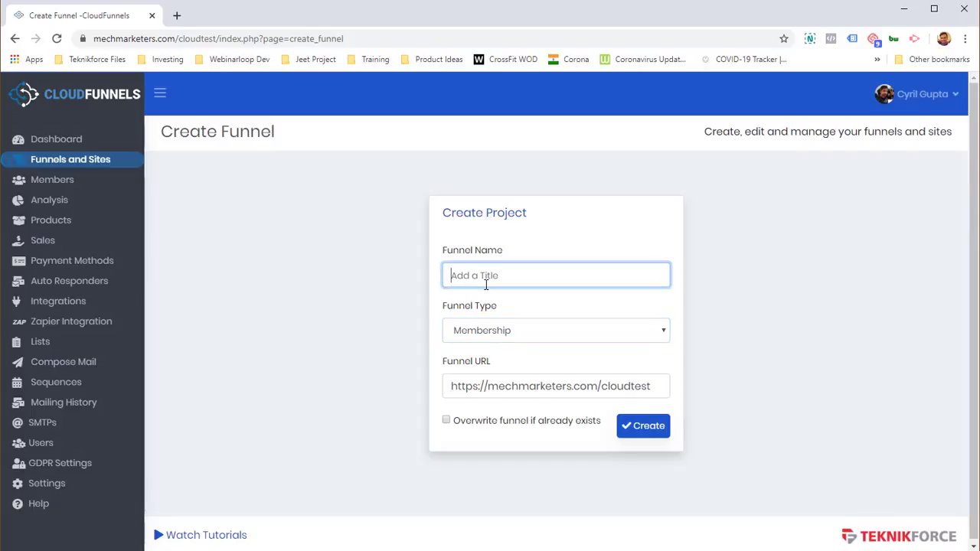
pyautogui.write('M')
pyautogui.press('BackSpace')
pyautogui.write('Member')
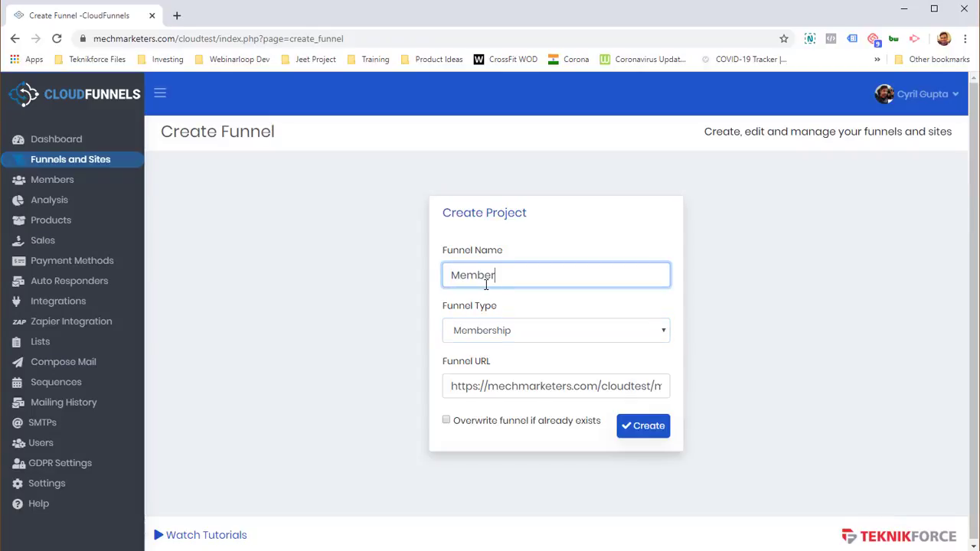
pyautogui.write('ship1')
pyautogui.click(667, 435)
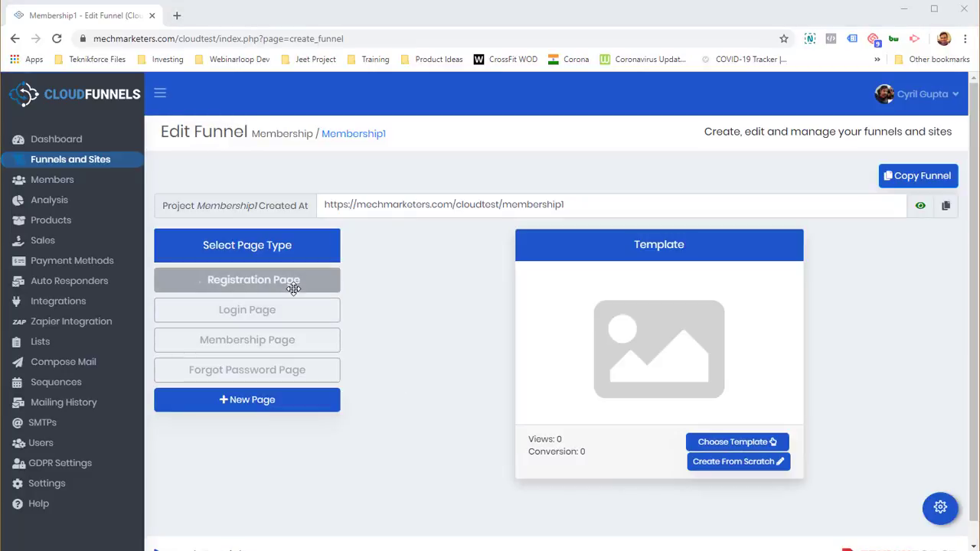
# Step: Add a Members-signup page to the Membership1 funnel and select it
pyautogui.click(291, 405)
pyautogui.click(237, 399)
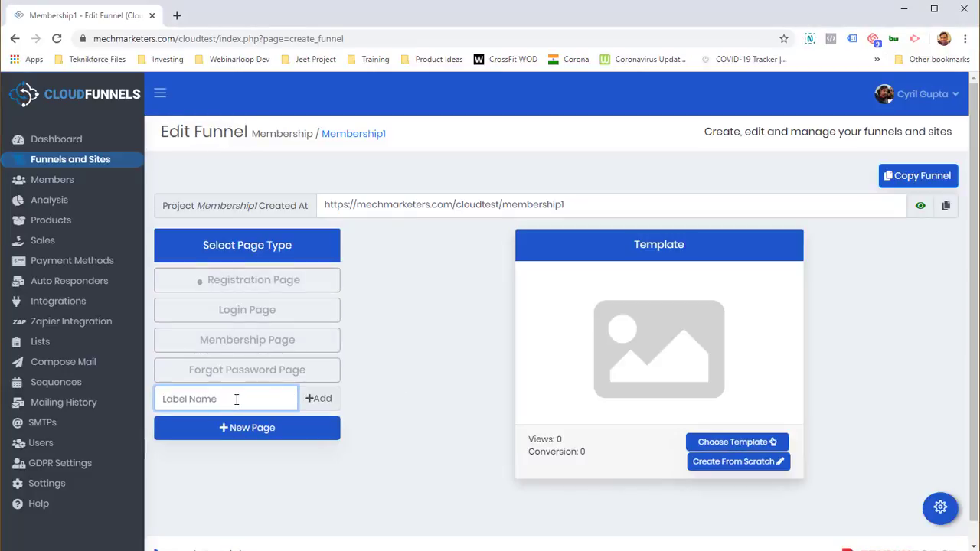
pyautogui.write('Members-signup')
pyautogui.click(323, 400)
pyautogui.click(280, 399)
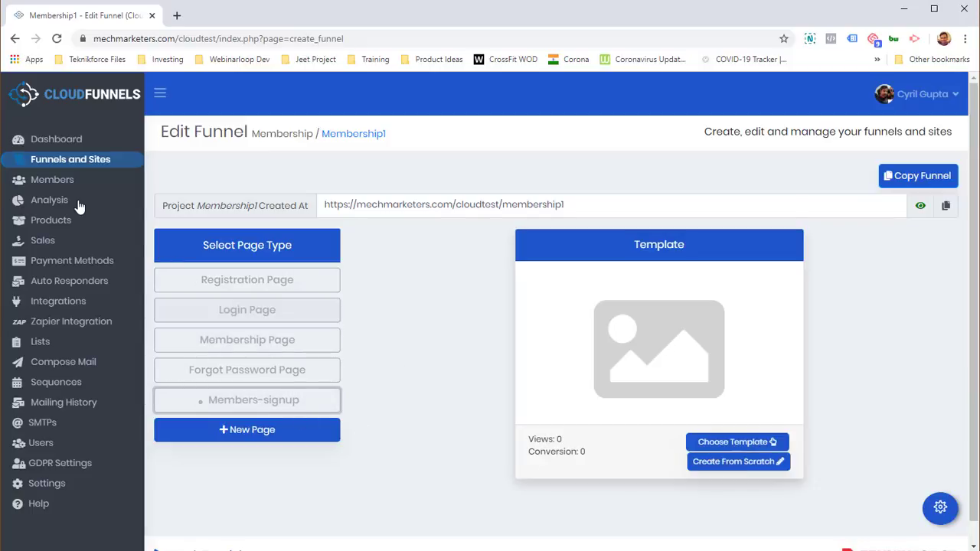
# Step: Open the Members section and look over the Membership1 and membership areas
pyautogui.click(64, 182)
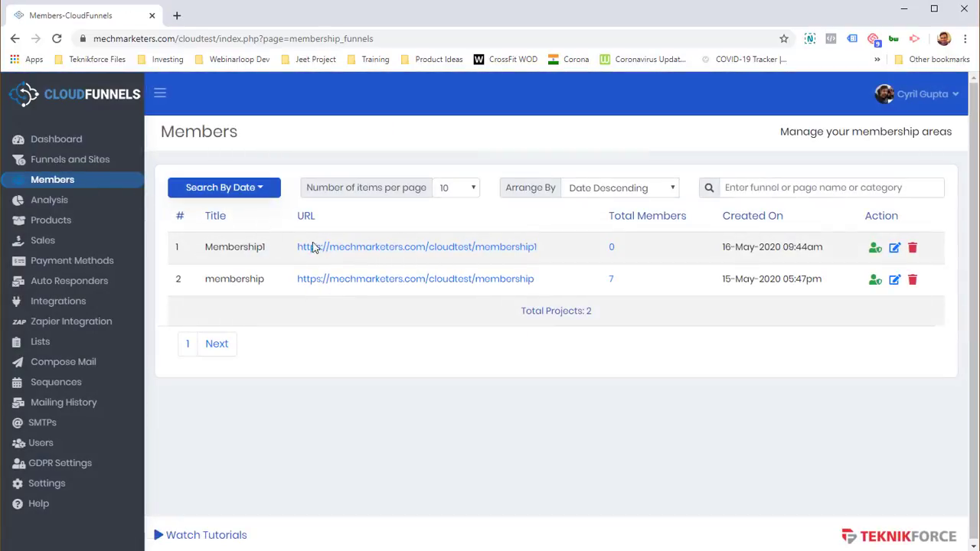
pyautogui.doubleClick(234, 278)
pyautogui.doubleClick(226, 246)
pyautogui.doubleClick(233, 279)
pyautogui.click(649, 345)
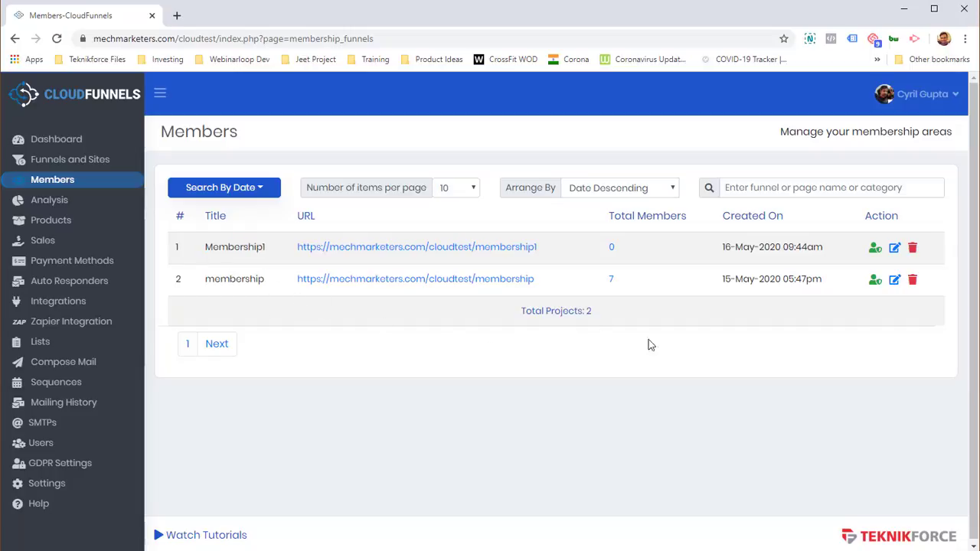
# Step: View the membership area's 7 members, then go back to the areas list
pyautogui.click(612, 282)
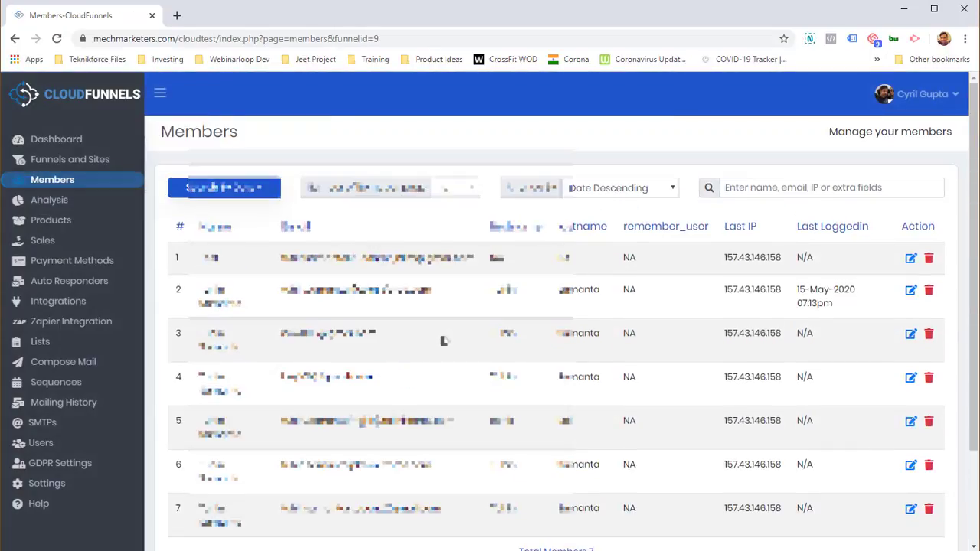
pyautogui.rightClick(475, 331)
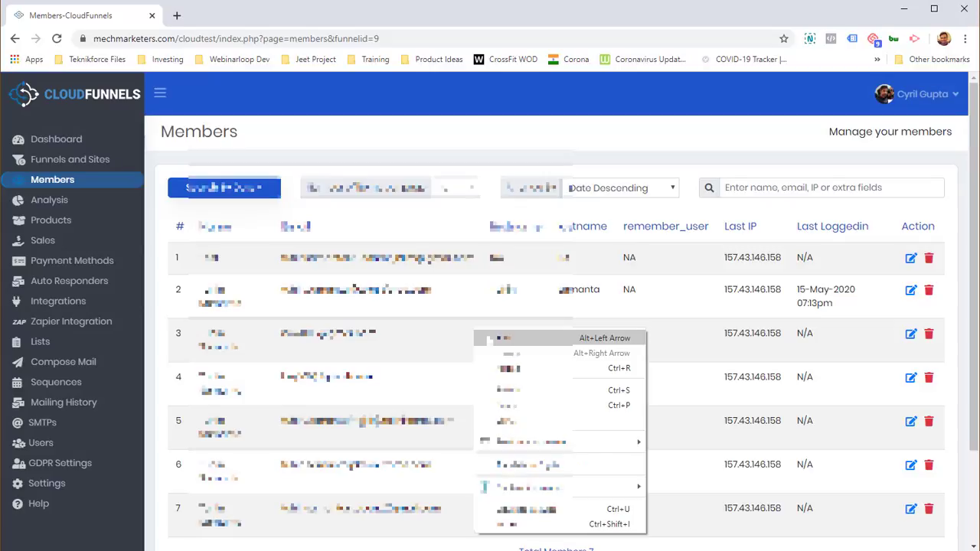
pyautogui.click(697, 339)
pyautogui.scroll(-2, 679, 361)
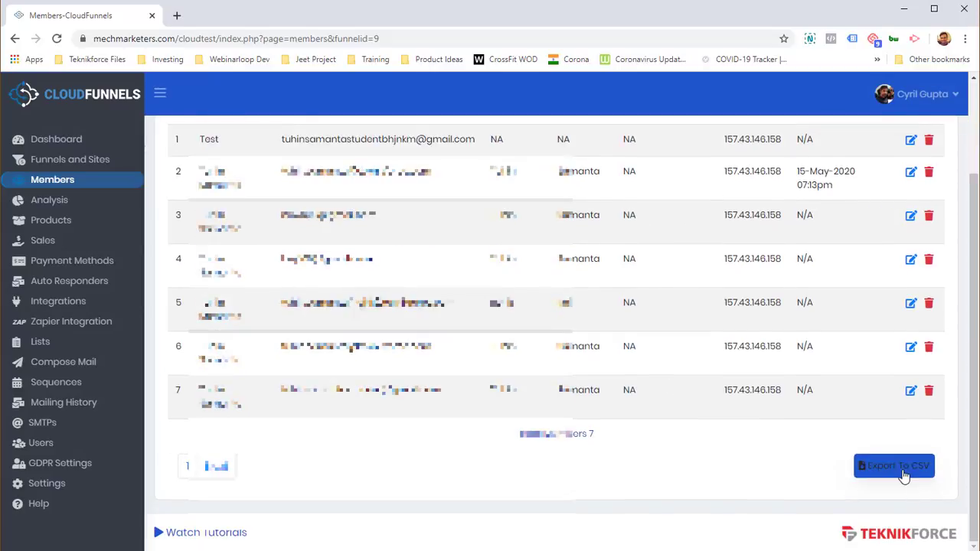
pyautogui.rightClick(548, 334)
pyautogui.click(570, 374)
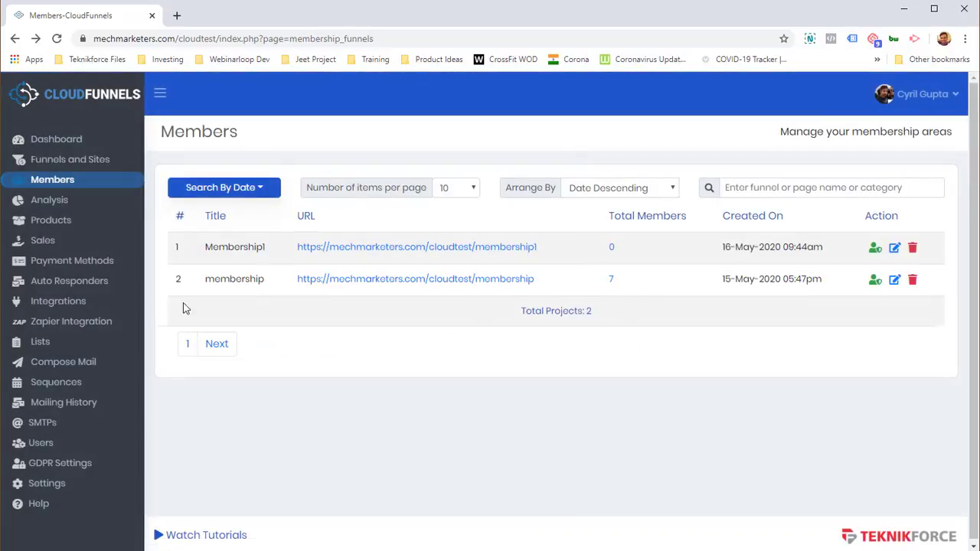
# Step: Open Analysis for the membership funnel and view its Page Analysis tab
pyautogui.click(64, 202)
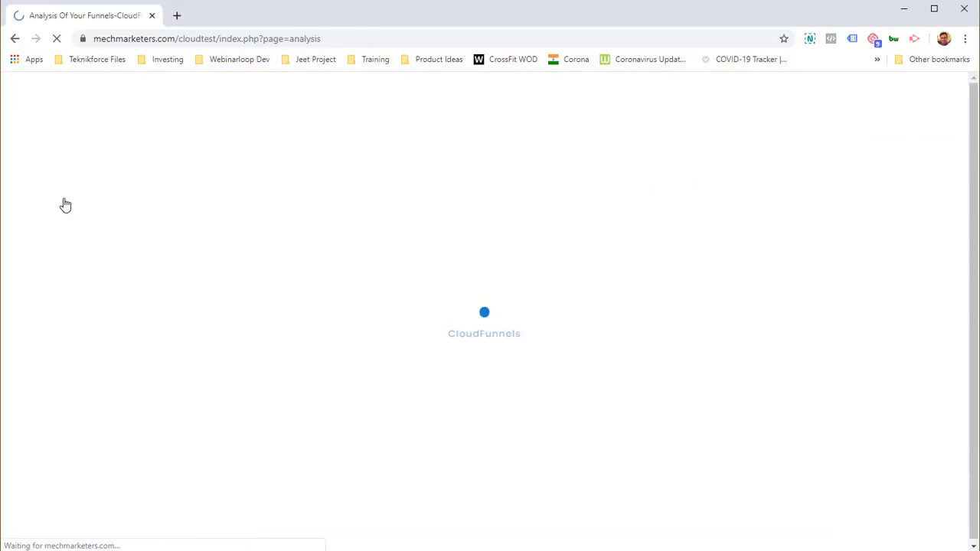
pyautogui.click(216, 200)
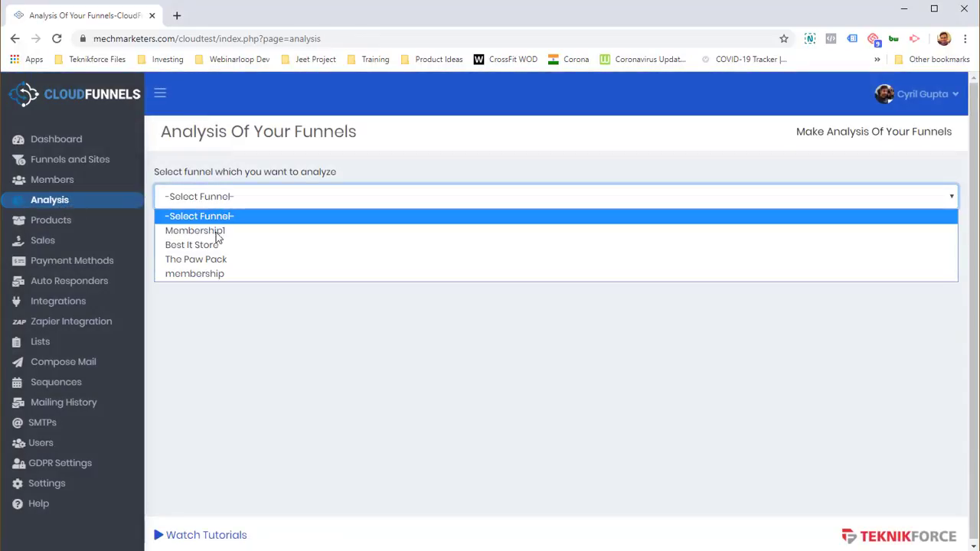
pyautogui.click(227, 273)
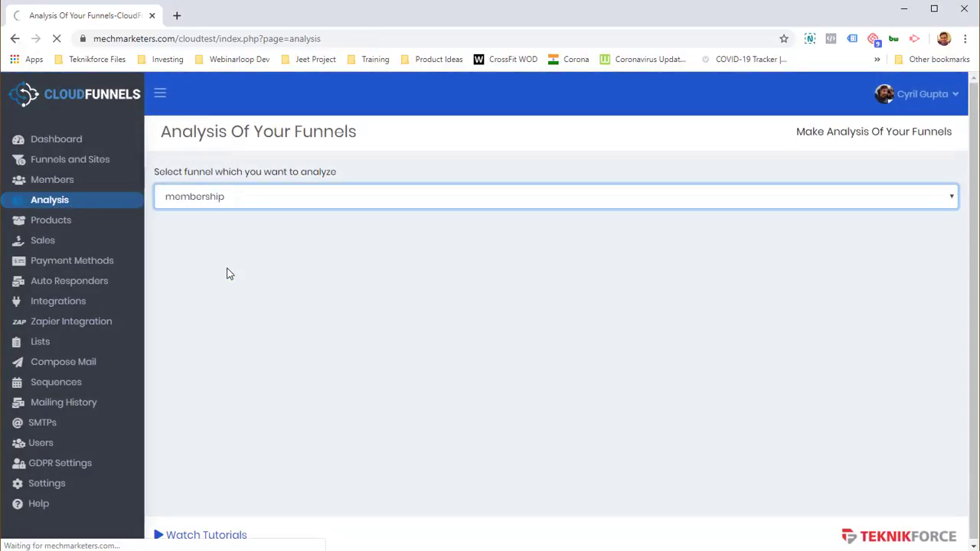
pyautogui.scroll(-1, 333, 295)
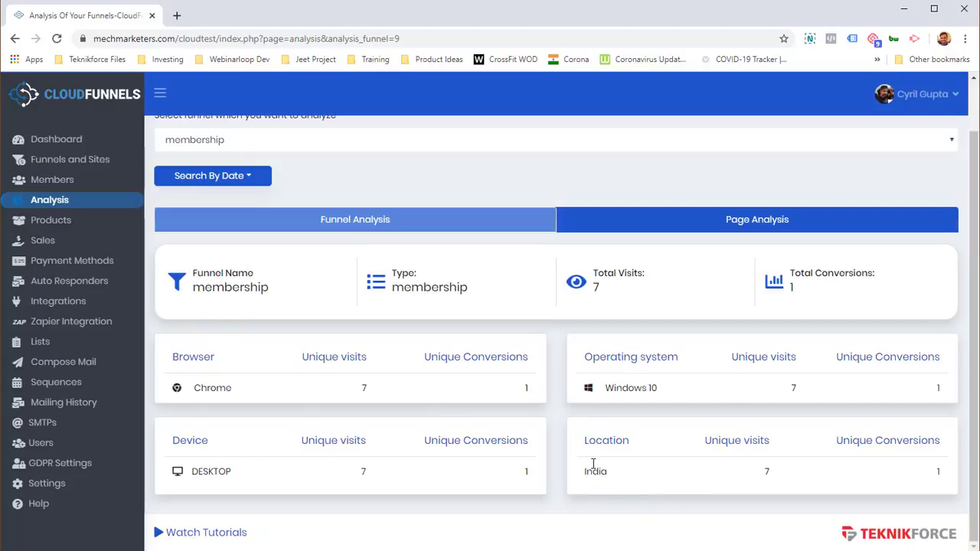
pyautogui.click(637, 228)
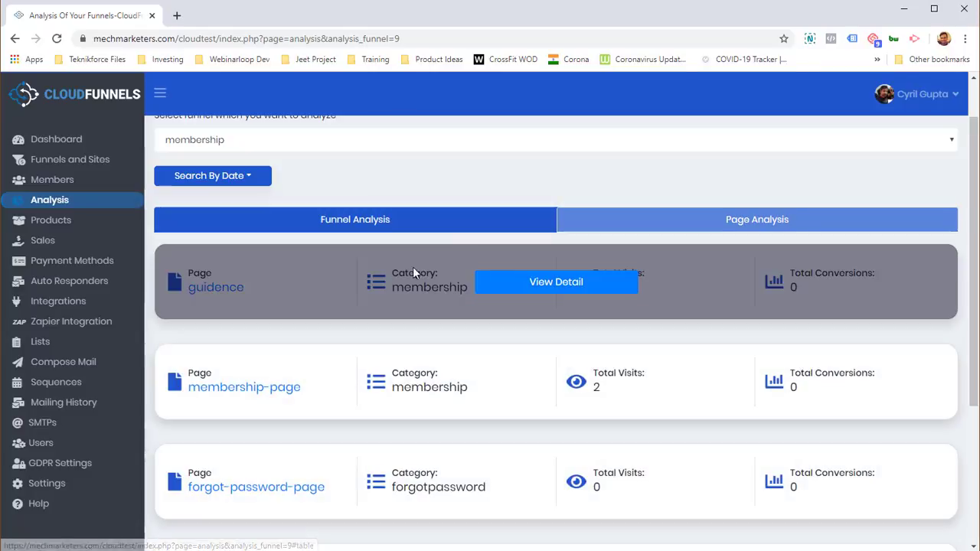
pyautogui.scroll(-2, 411, 291)
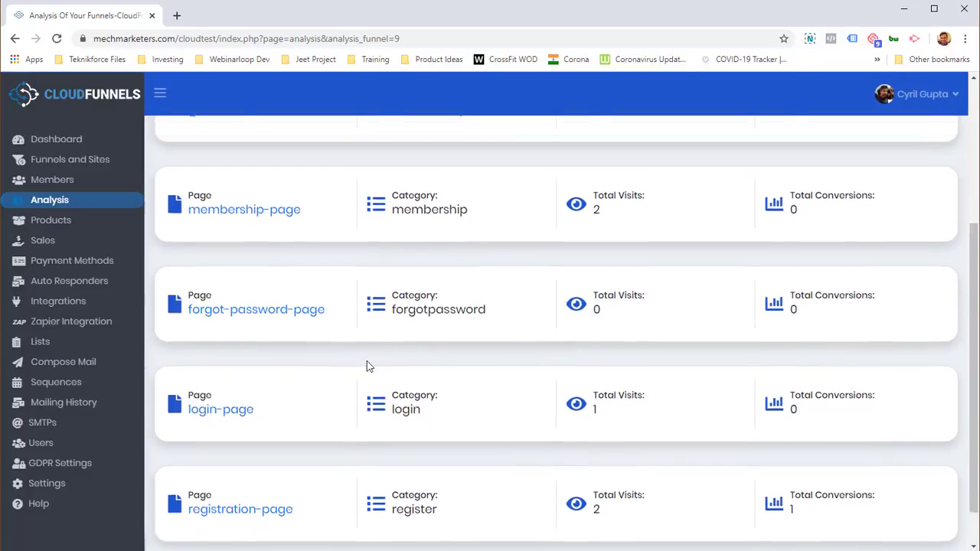
pyautogui.scroll(2, 368, 365)
# Step: Open Products, preview the Add Product form, and close it without saving
pyautogui.click(71, 224)
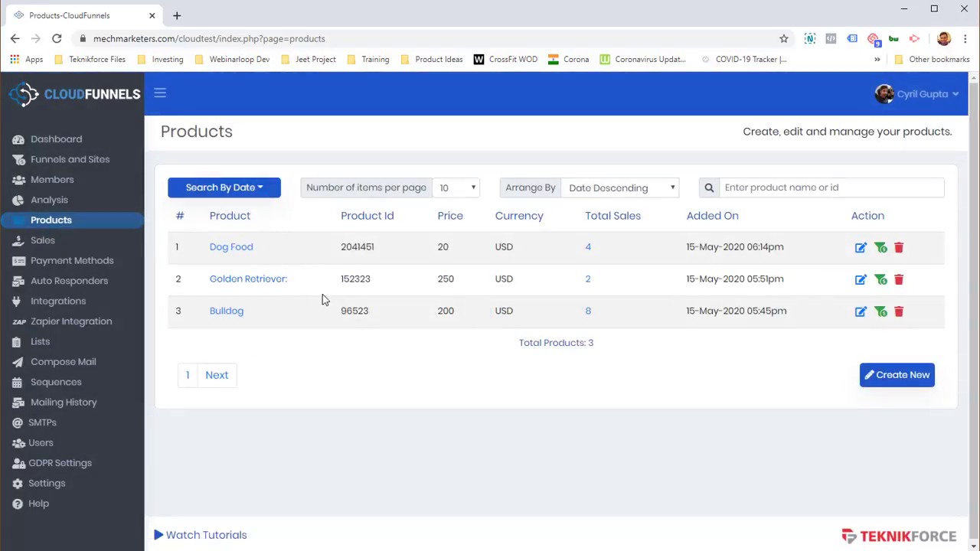
pyautogui.click(919, 380)
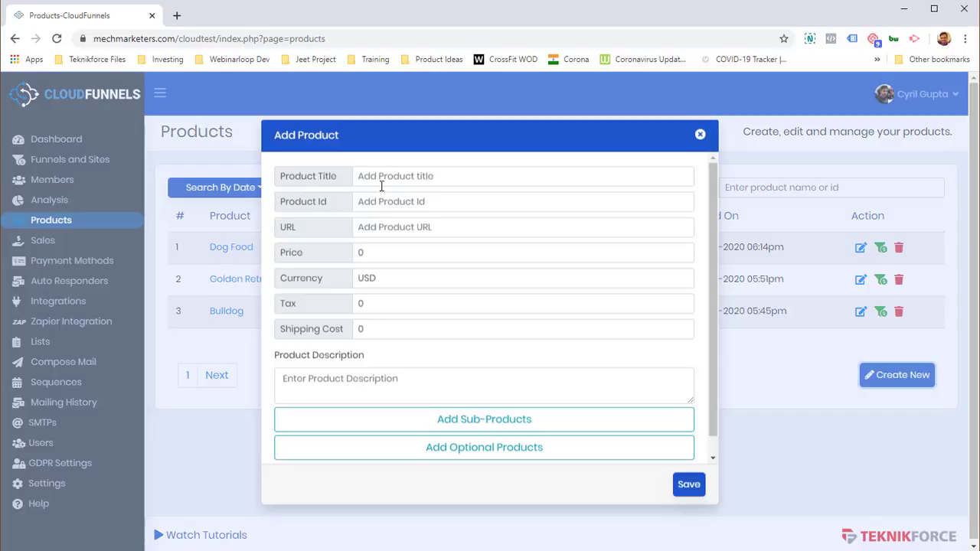
pyautogui.click(699, 136)
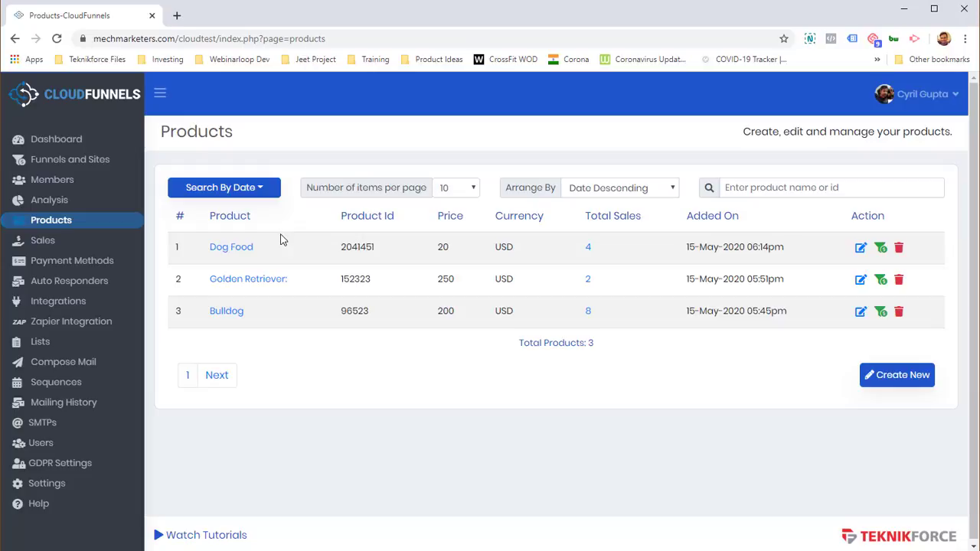
# Step: Open Sales and browse the Product Sales table of recent Bulldog orders
pyautogui.click(77, 241)
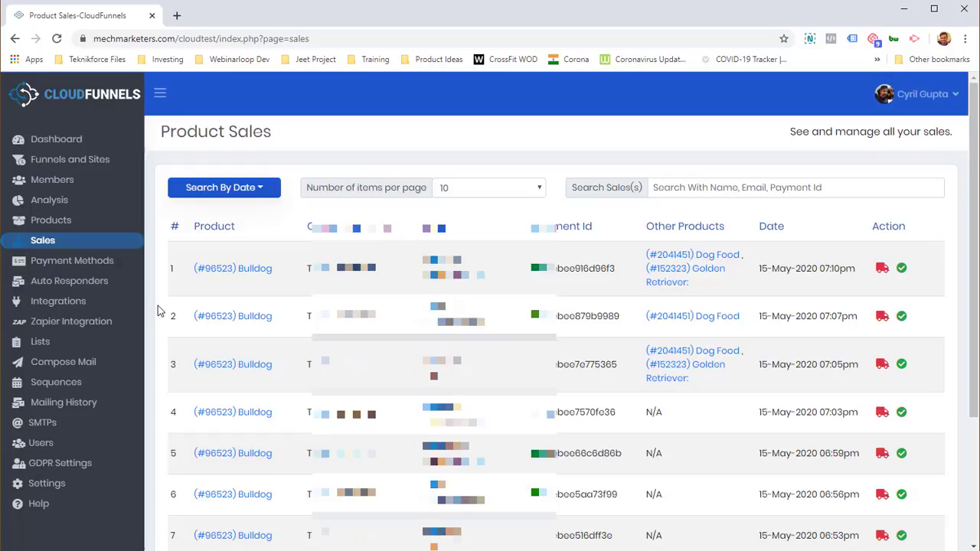
pyautogui.scroll(-5, 562, 335)
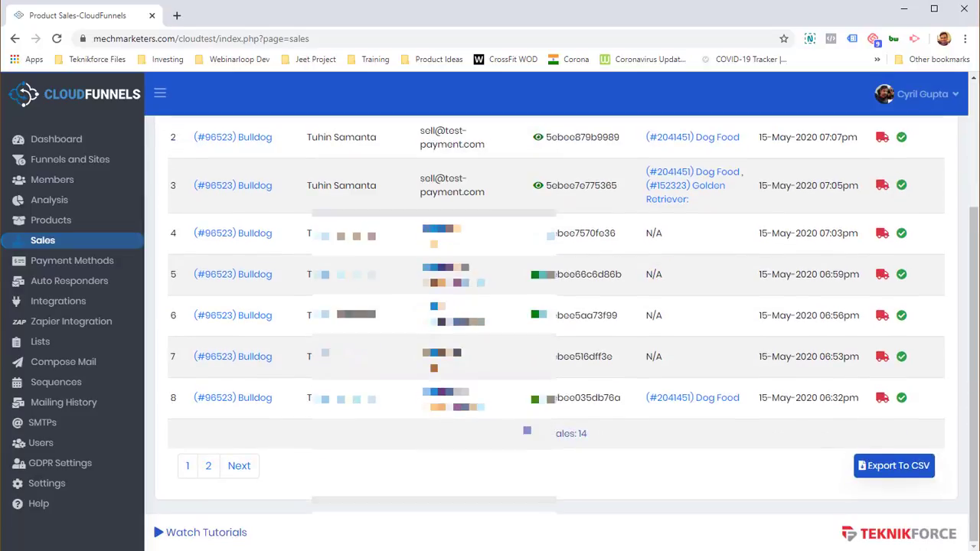
pyautogui.scroll(5, 561, 334)
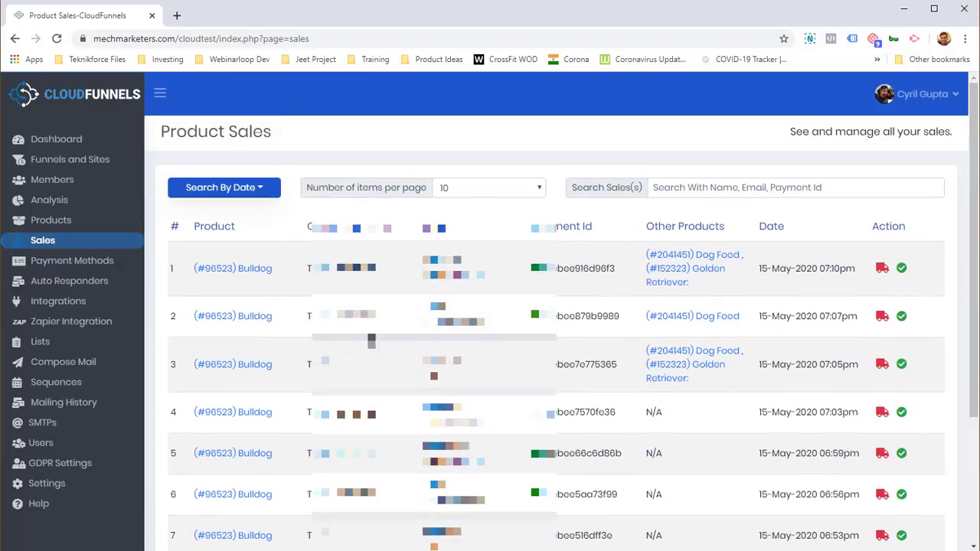
pyautogui.scroll(-3, 612, 306)
pyautogui.scroll(3, 663, 299)
# Step: Open Payment Methods and inspect the single PayPal entry
pyautogui.click(114, 265)
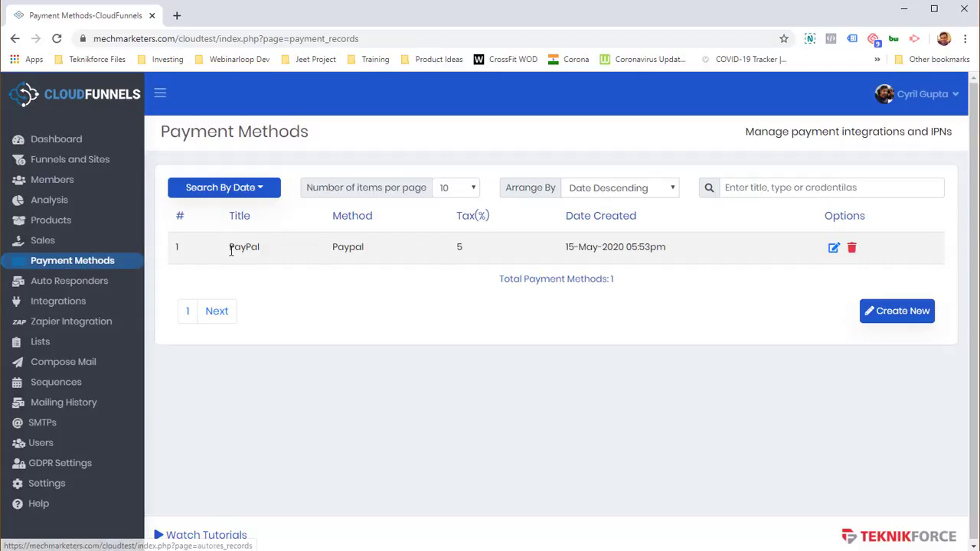
pyautogui.moveTo(229, 246); pyautogui.dragTo(655, 249)
pyautogui.click(655, 249)
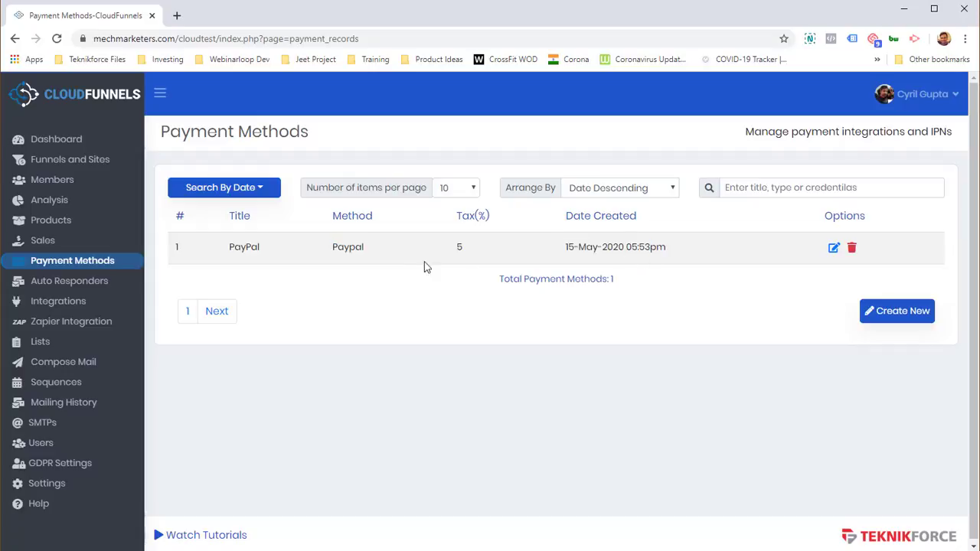
pyautogui.doubleClick(227, 251)
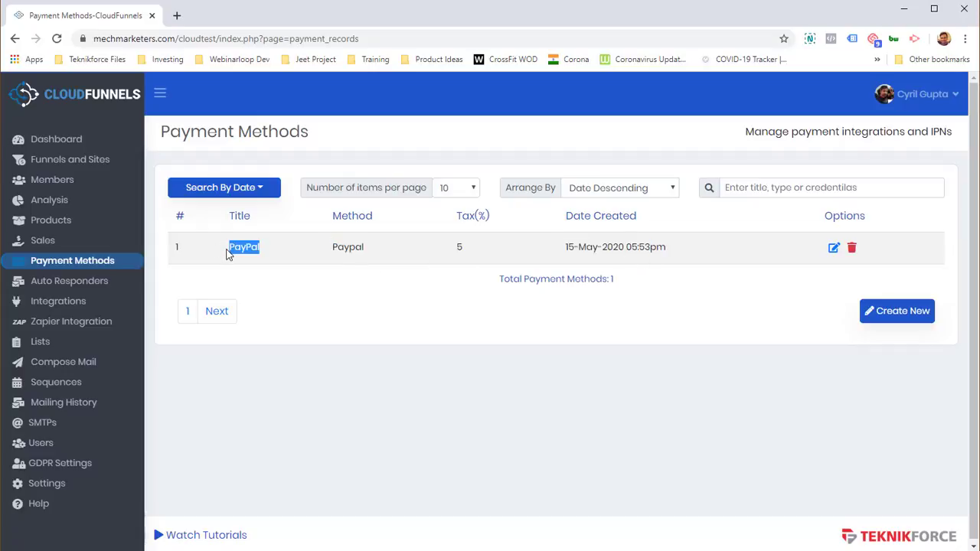
pyautogui.click(325, 254)
pyautogui.doubleClick(342, 253)
pyautogui.click(340, 258)
# Step: Preview the available payment gateways, then return to the Payment Methods list
pyautogui.click(874, 321)
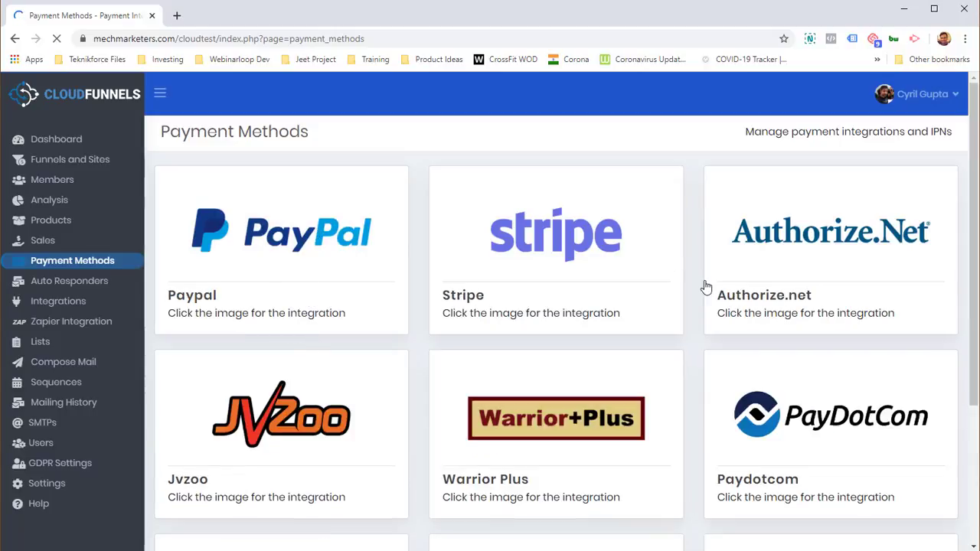
pyautogui.scroll(-3, 613, 280)
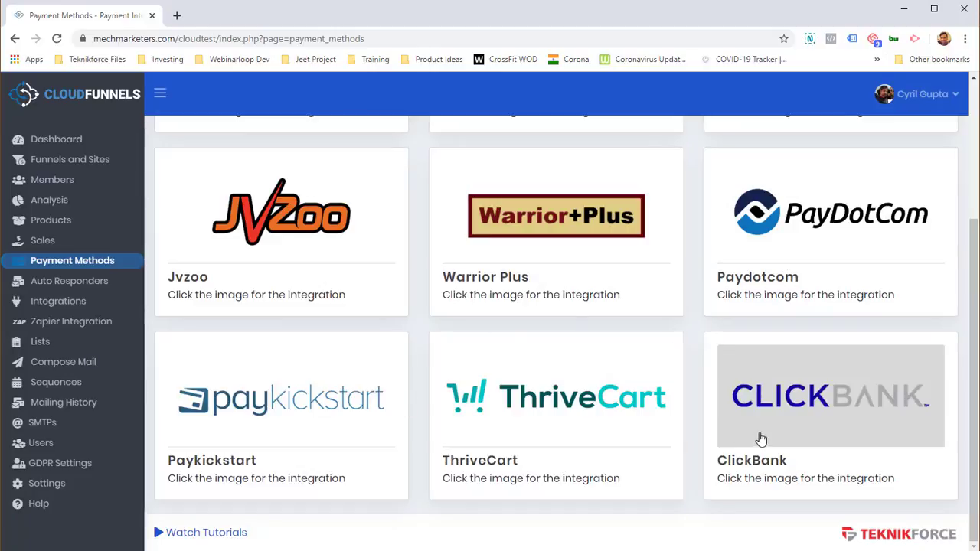
pyautogui.hotkey('alt', 'Left')
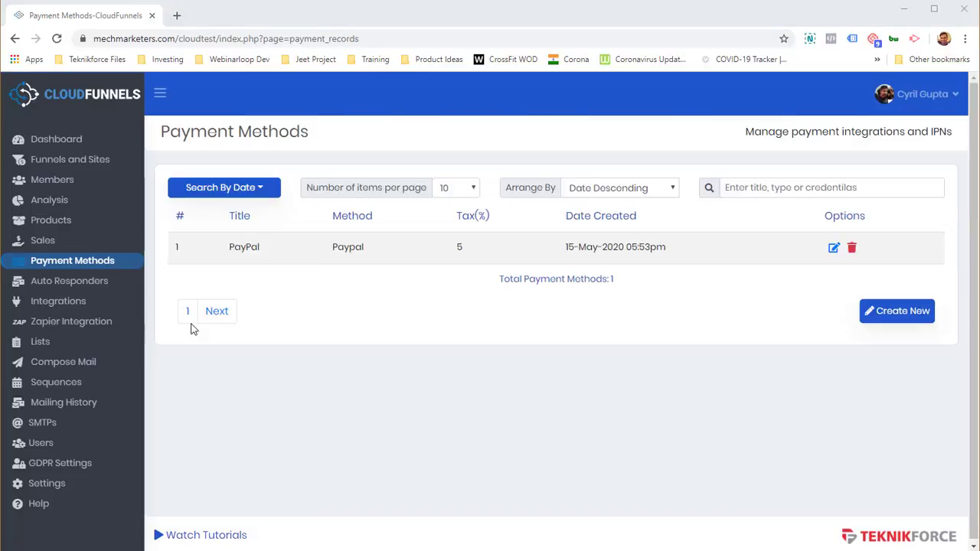
# Step: Open Auto Responders and browse the services offered for a new autoresponder
pyautogui.click(102, 288)
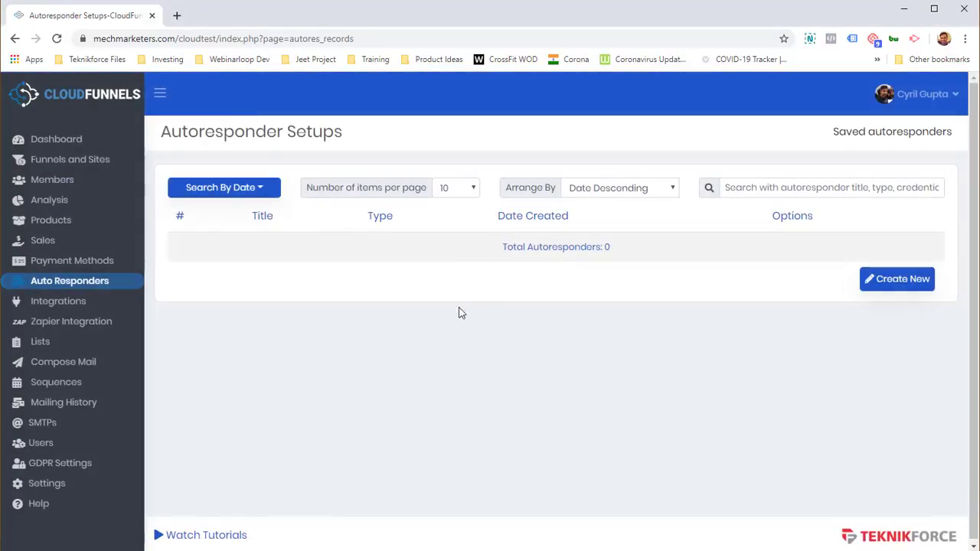
pyautogui.click(894, 285)
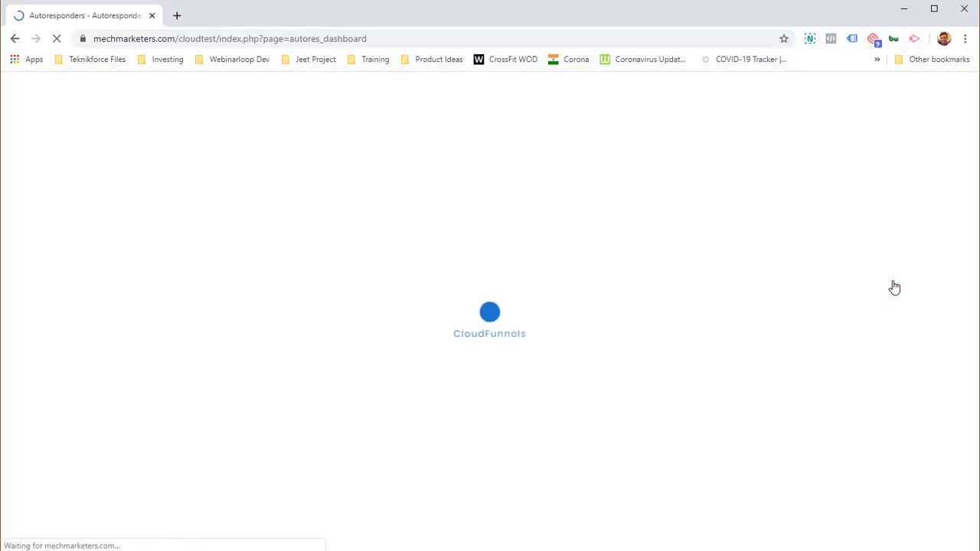
pyautogui.scroll(-1, 707, 354)
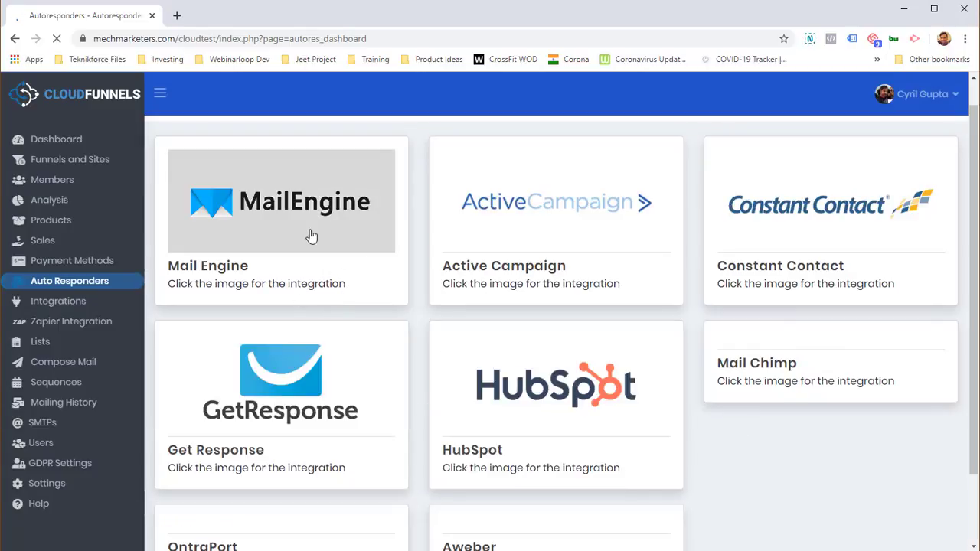
pyautogui.scroll(-2, 793, 298)
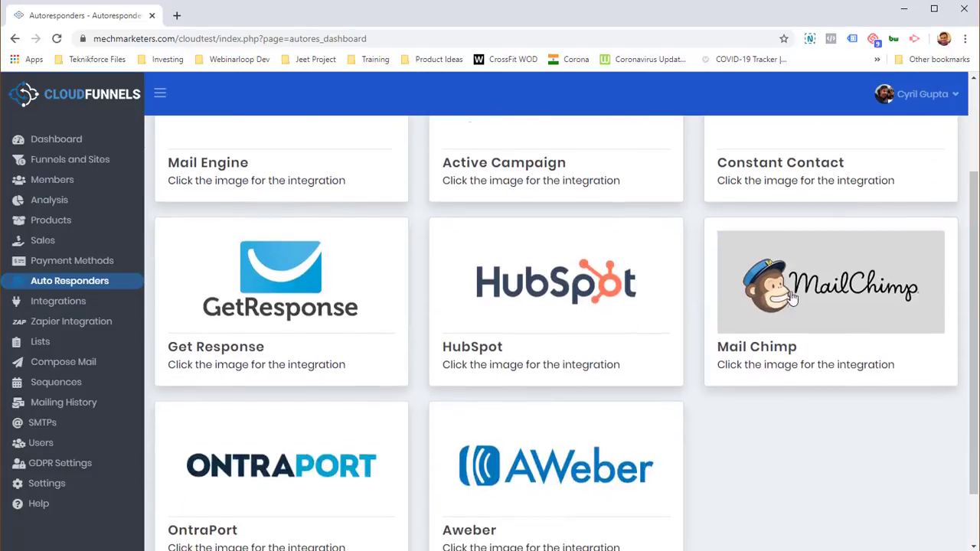
pyautogui.scroll(-1, 794, 299)
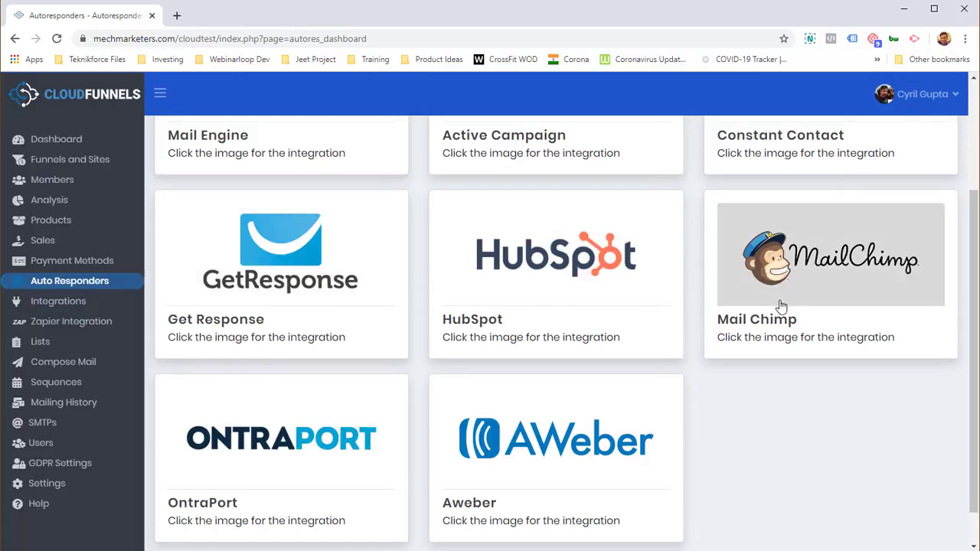
pyautogui.scroll(-1, 536, 399)
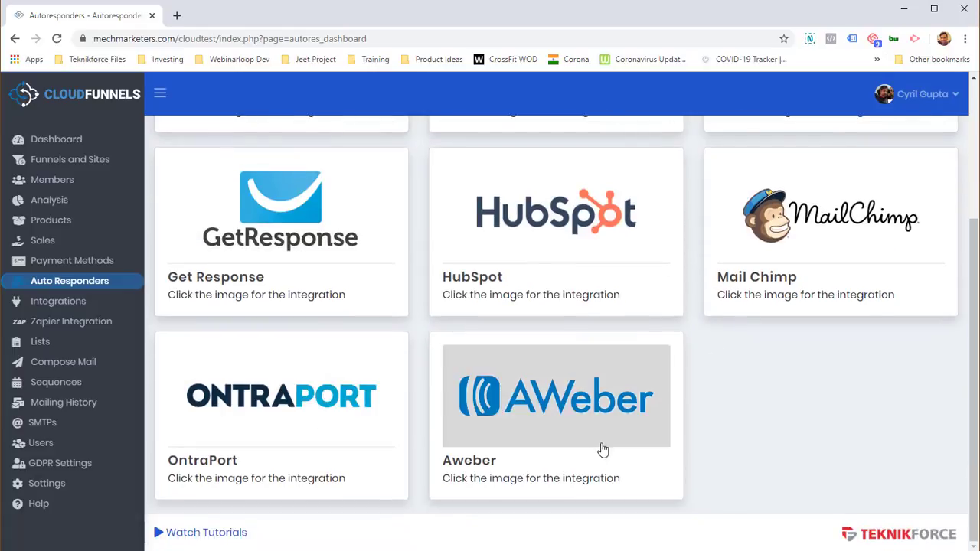
pyautogui.click(72, 304)
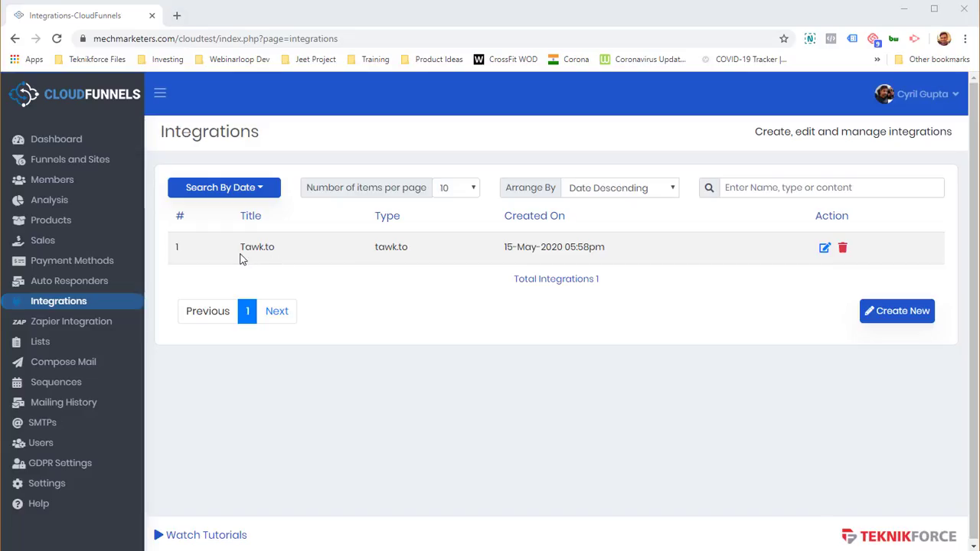
pyautogui.moveTo(240, 256); pyautogui.dragTo(288, 262)
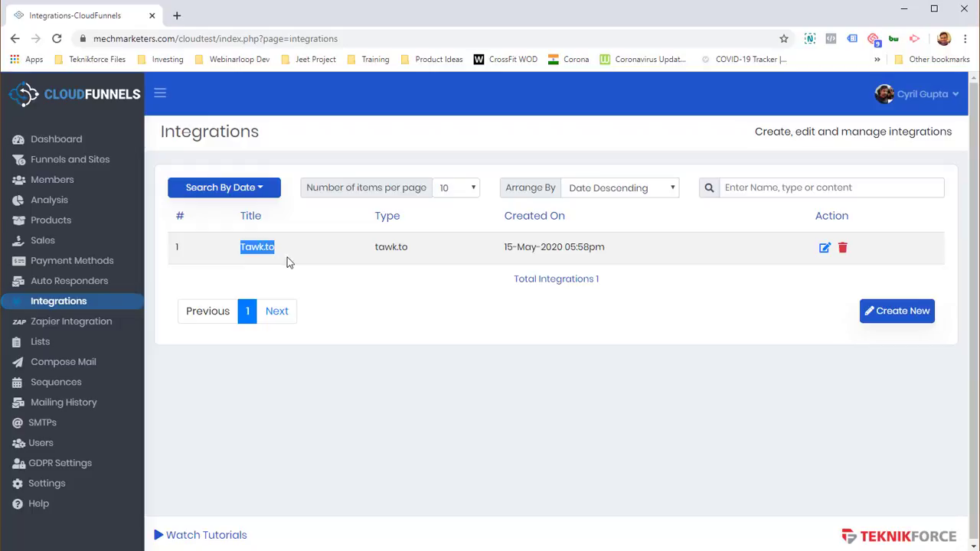
pyautogui.click(867, 402)
pyautogui.click(889, 319)
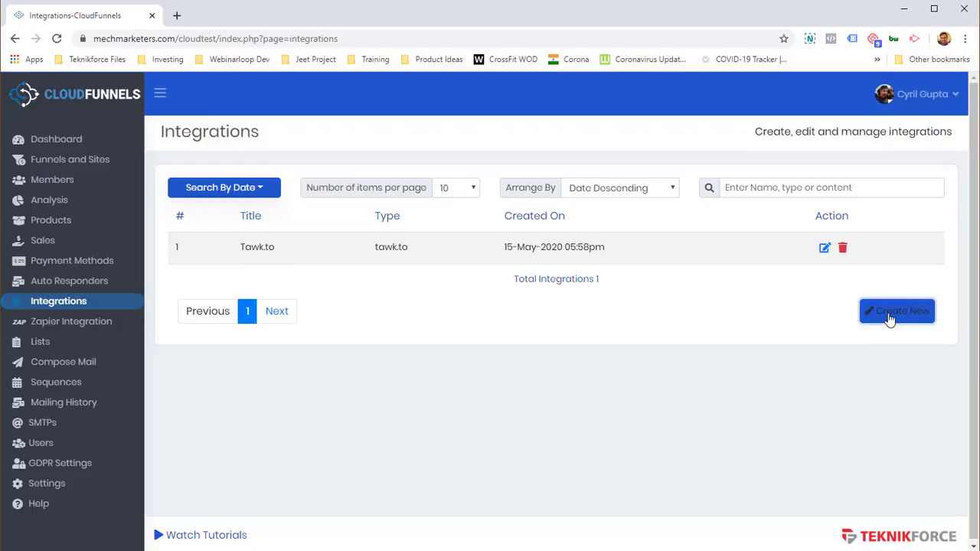
pyautogui.scroll(-1, 295, 291)
pyautogui.scroll(1, 283, 285)
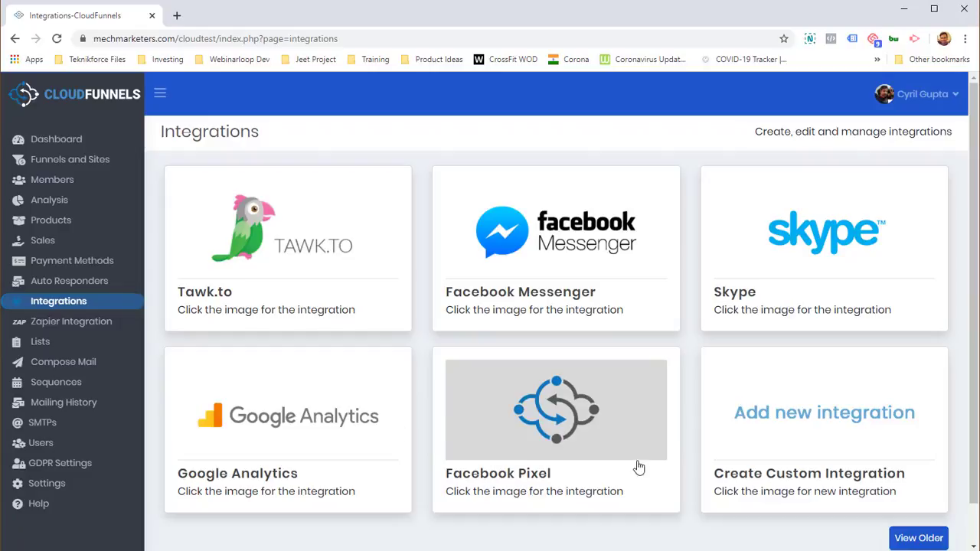
pyautogui.scroll(-1, 812, 469)
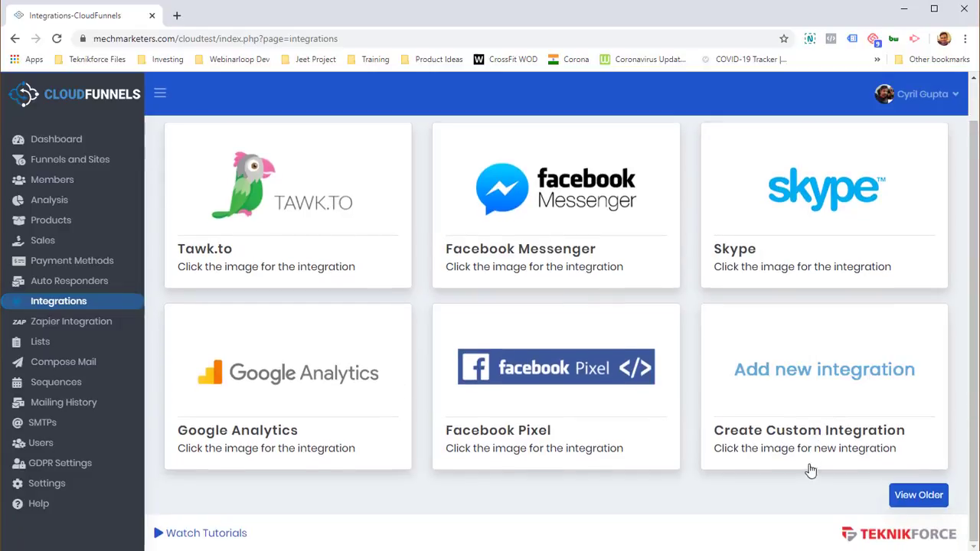
pyautogui.click(811, 391)
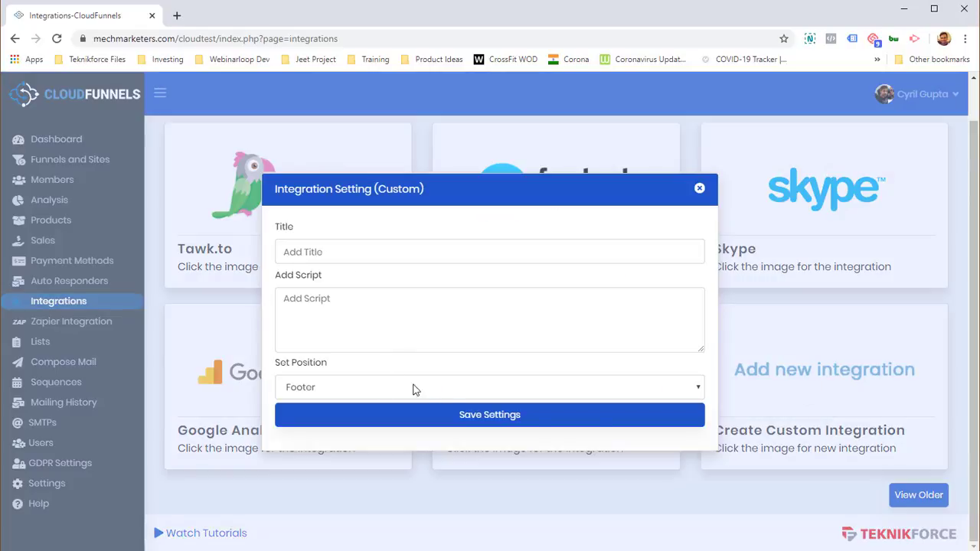
pyautogui.click(700, 190)
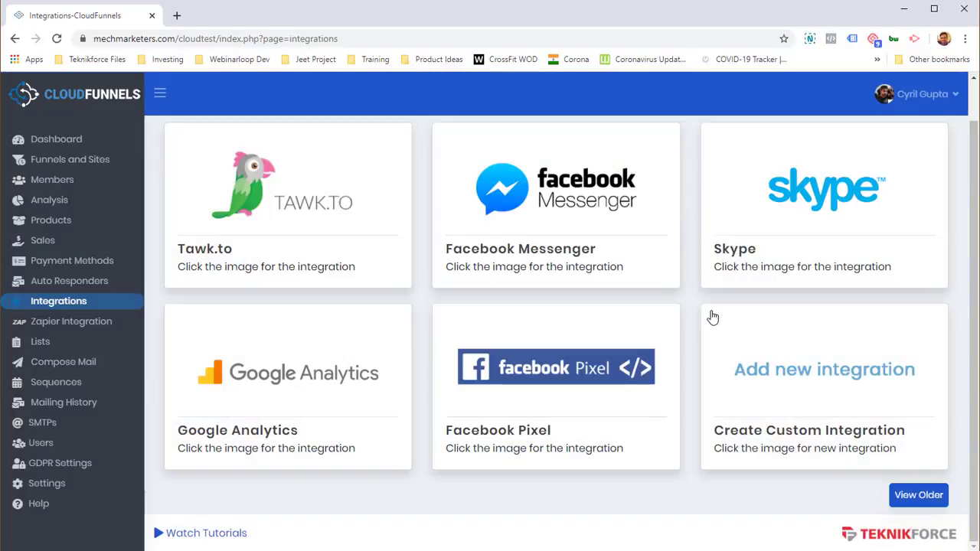
# Step: Open the Zapier Integration page with its credentials panel
pyautogui.click(72, 326)
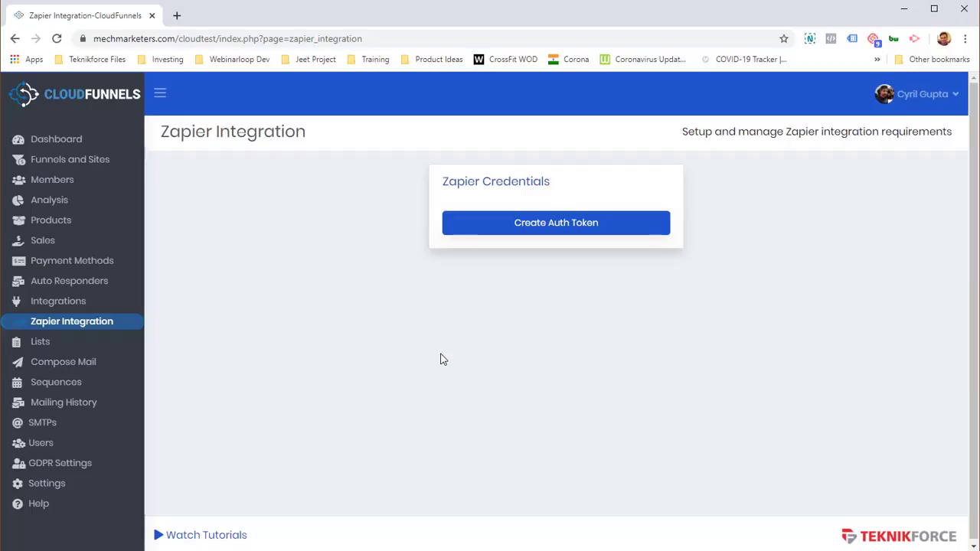
# Step: Open Lists, preview the new-list form, and return to the BullDog Buyers and Doggy Buyers table
pyautogui.click(39, 344)
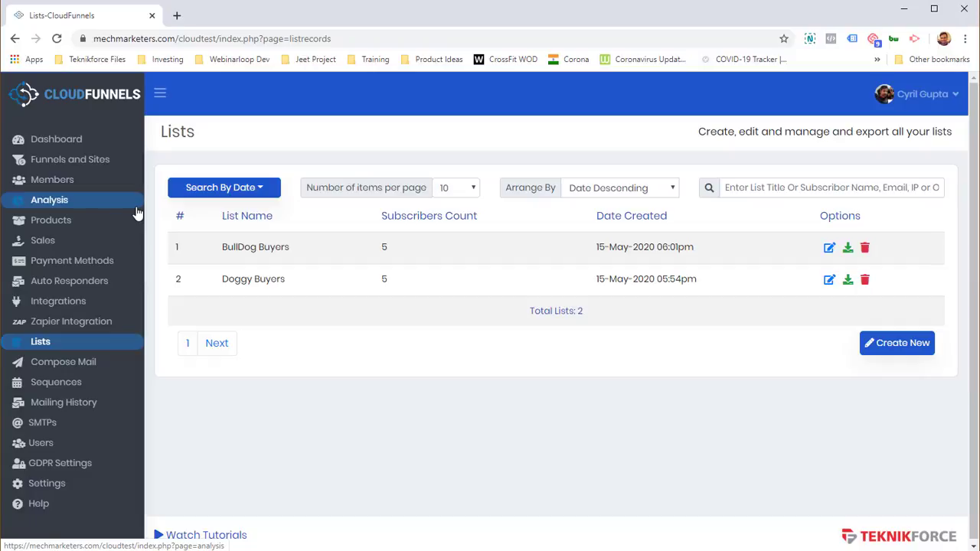
pyautogui.moveTo(186, 234); pyautogui.dragTo(283, 300)
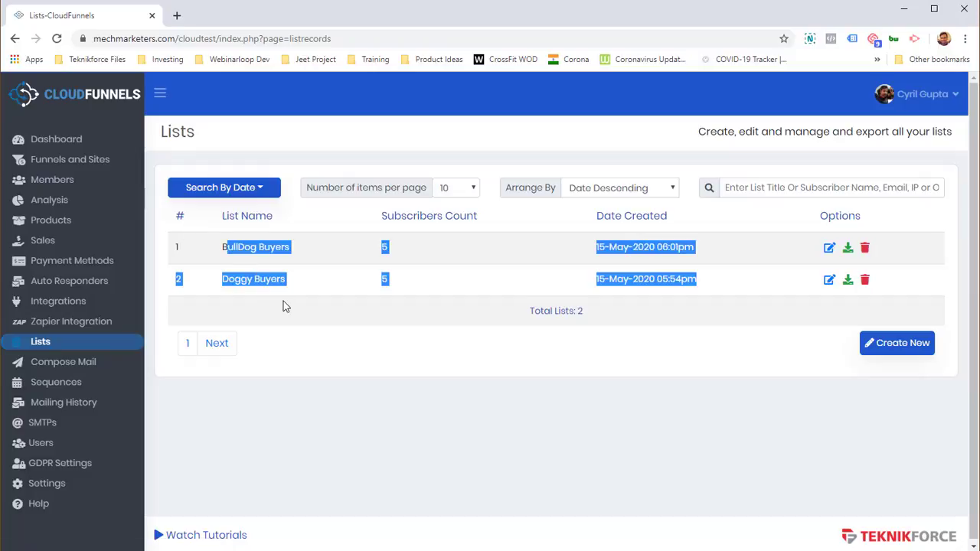
pyautogui.click(283, 301)
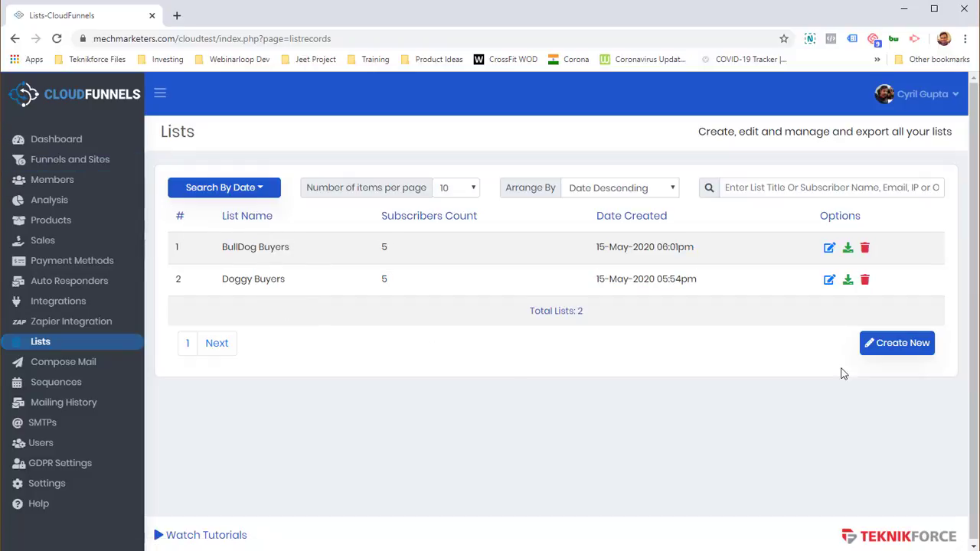
pyautogui.click(895, 350)
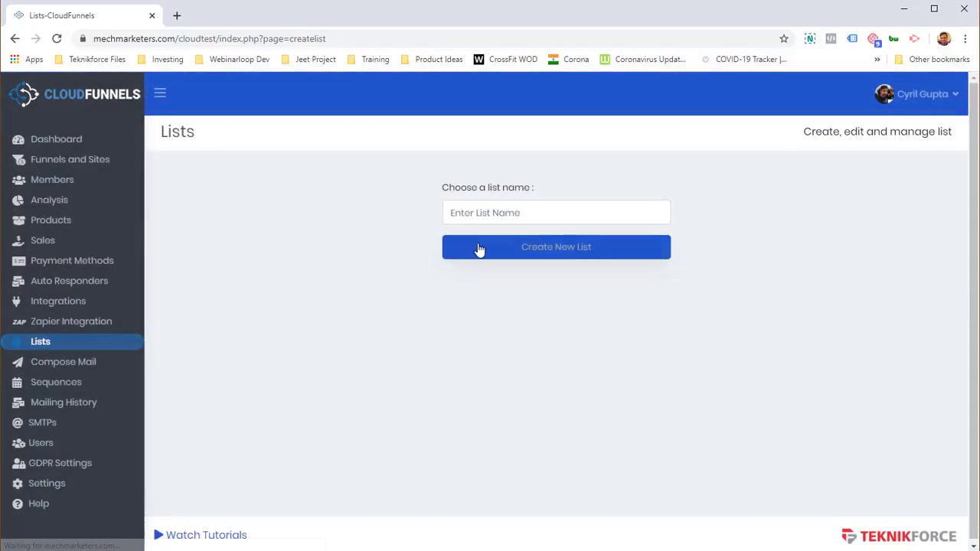
pyautogui.click(40, 343)
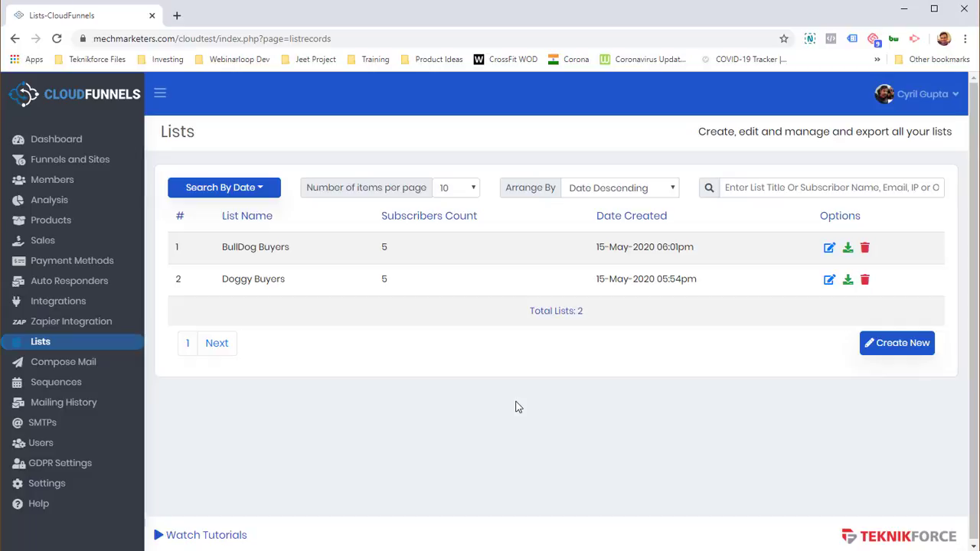
# Step: Open Compose Mail and place the caret in the composition title field
pyautogui.click(81, 366)
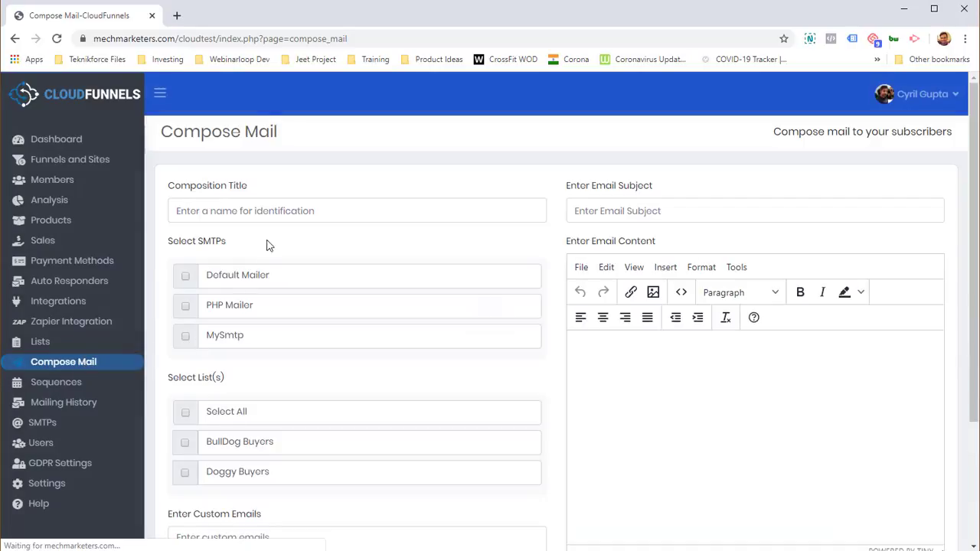
pyautogui.click(273, 211)
pyautogui.scroll(-2, 232, 222)
pyautogui.scroll(1, 220, 225)
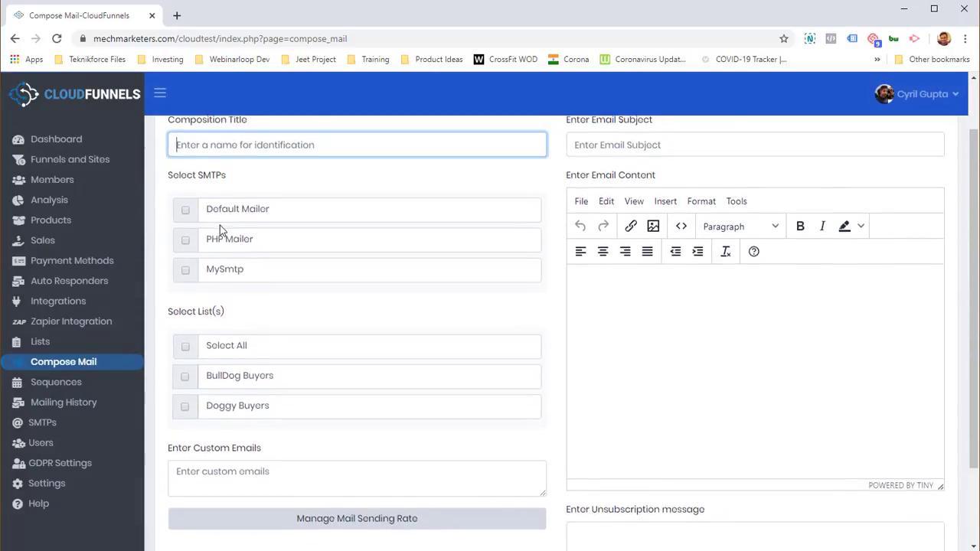
pyautogui.click(220, 221)
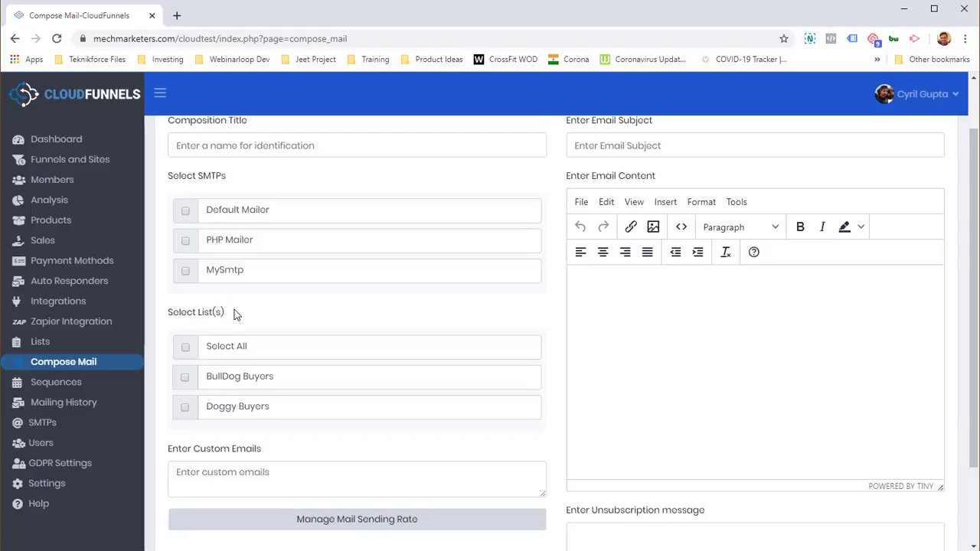
# Step: Address the mail to the BullDog Buyers and Doggy Buyers lists
pyautogui.click(186, 210)
pyautogui.click(187, 242)
pyautogui.click(187, 242)
pyautogui.click(187, 382)
pyautogui.click(185, 407)
# Step: Look over the custom emails field and the content editor's view options
pyautogui.scroll(-2, 279, 452)
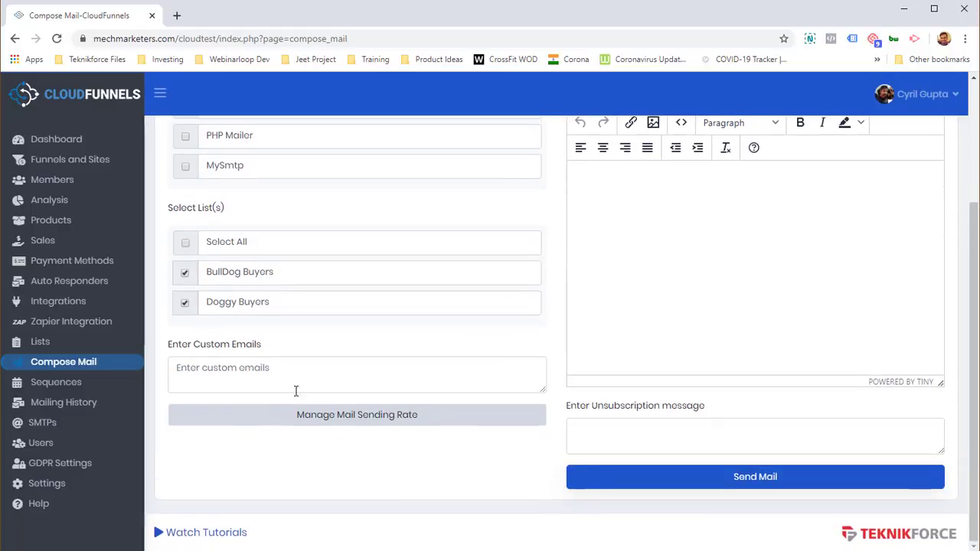
pyautogui.click(294, 379)
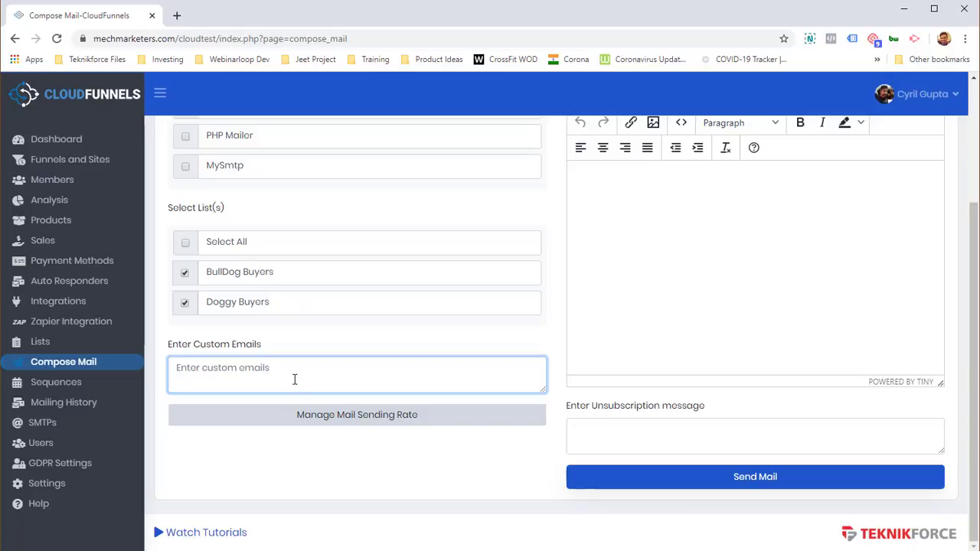
pyautogui.scroll(3, 389, 431)
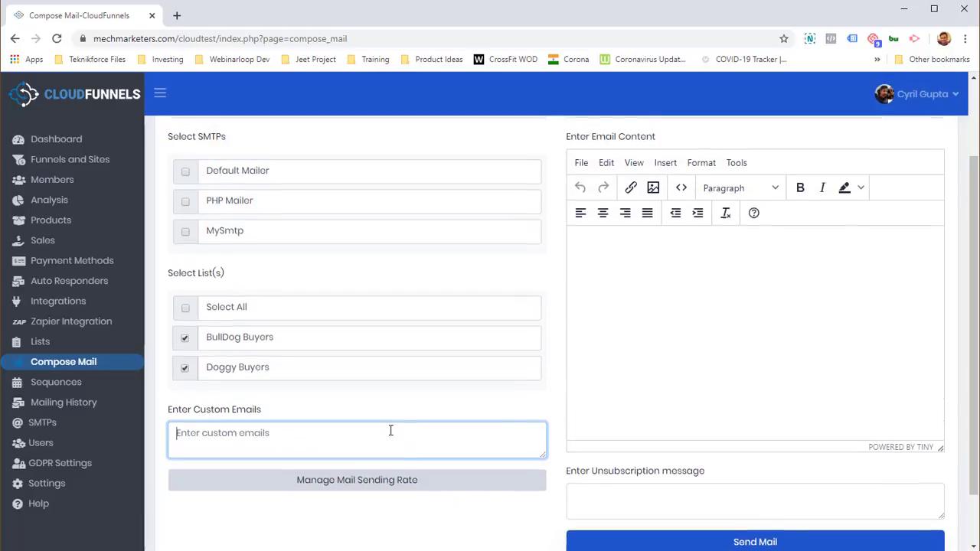
pyautogui.click(693, 414)
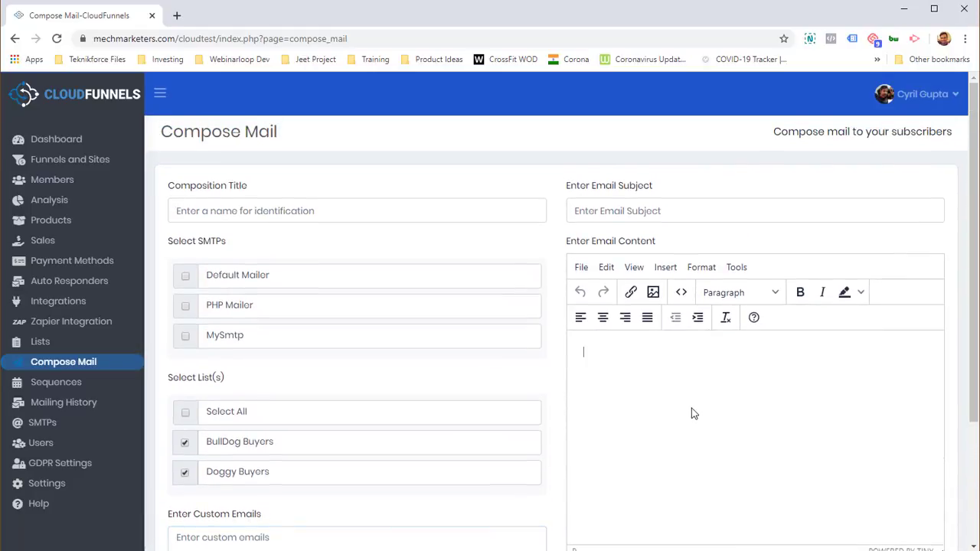
pyautogui.scroll(-1, 655, 398)
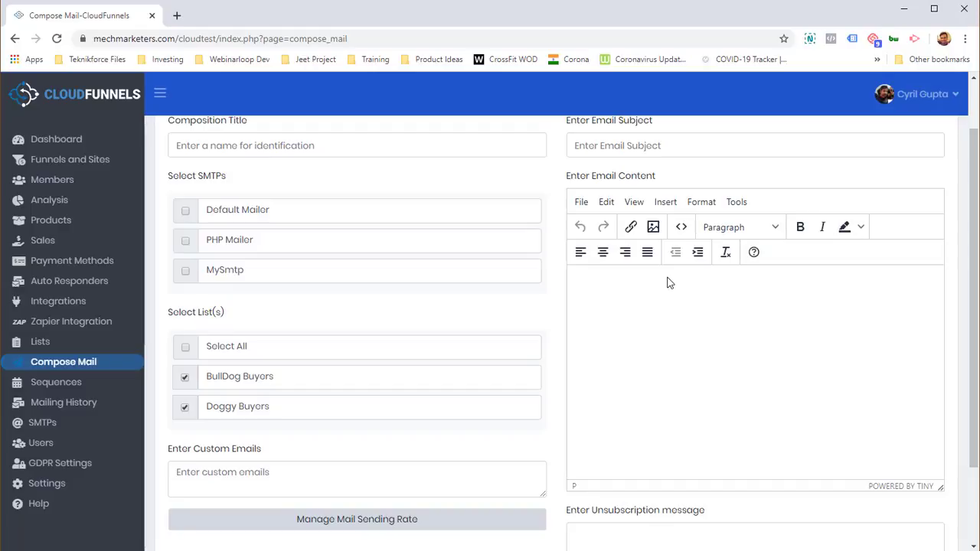
pyautogui.click(665, 201)
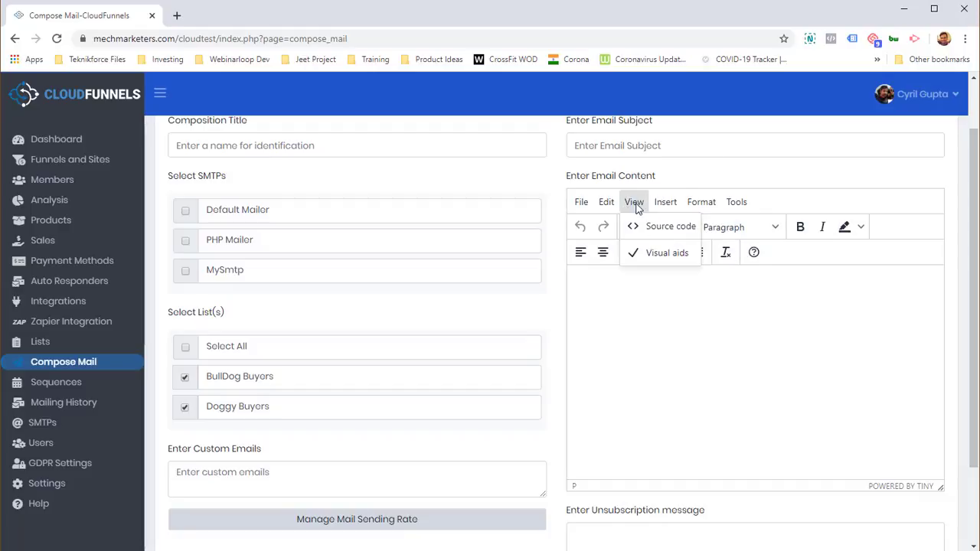
pyautogui.scroll(-2, 477, 335)
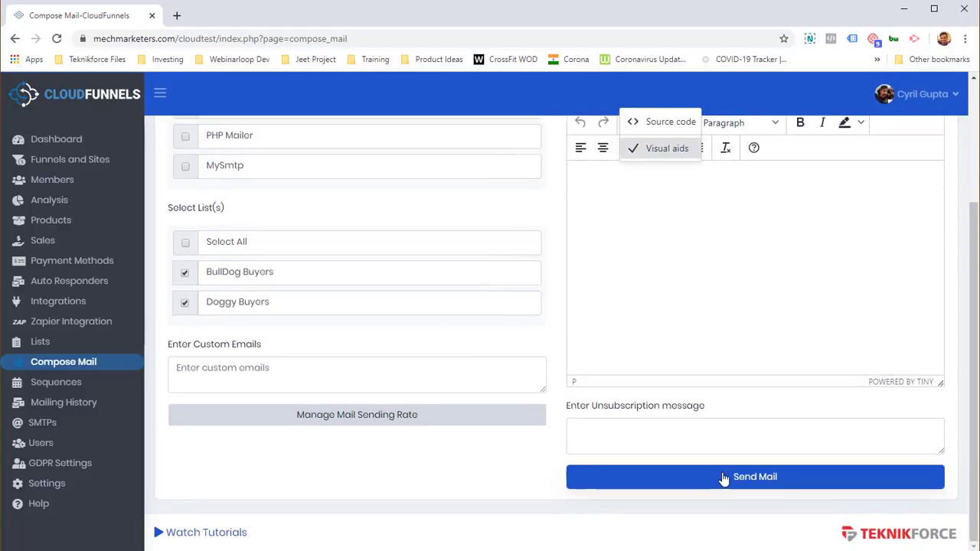
pyautogui.click(740, 494)
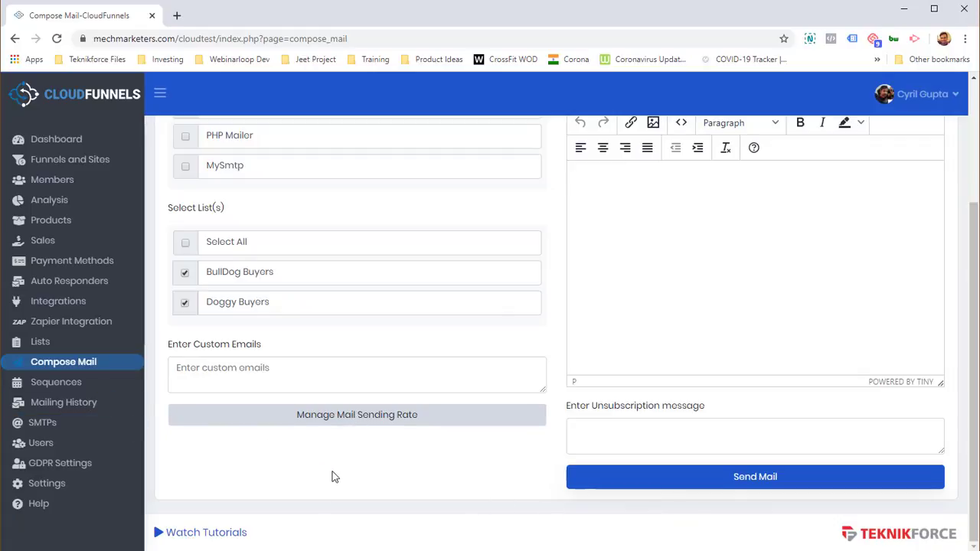
# Step: Expand Manage Mail Sending Rate showing group size 20 and 30-second delay
pyautogui.click(374, 427)
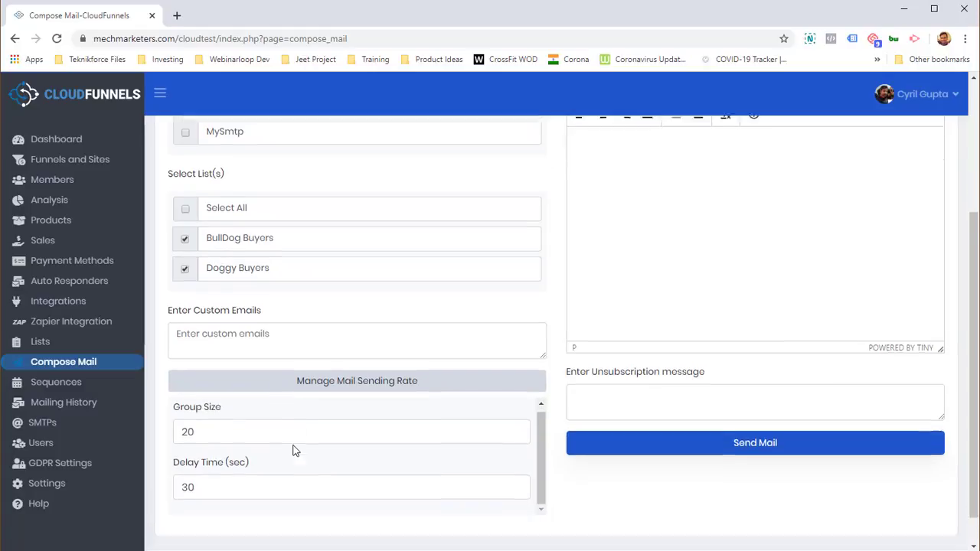
pyautogui.scroll(-1, 292, 451)
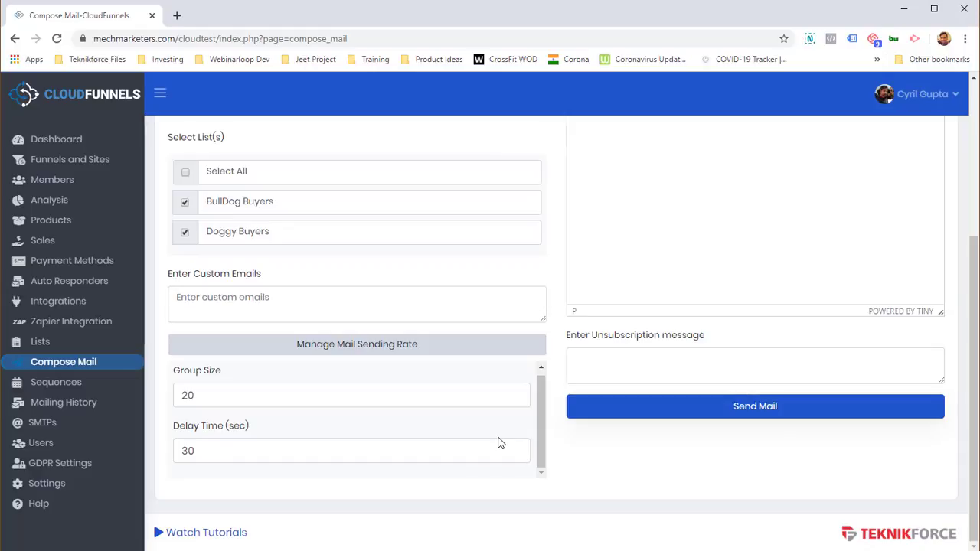
pyautogui.click(315, 388)
pyautogui.doubleClick(187, 395)
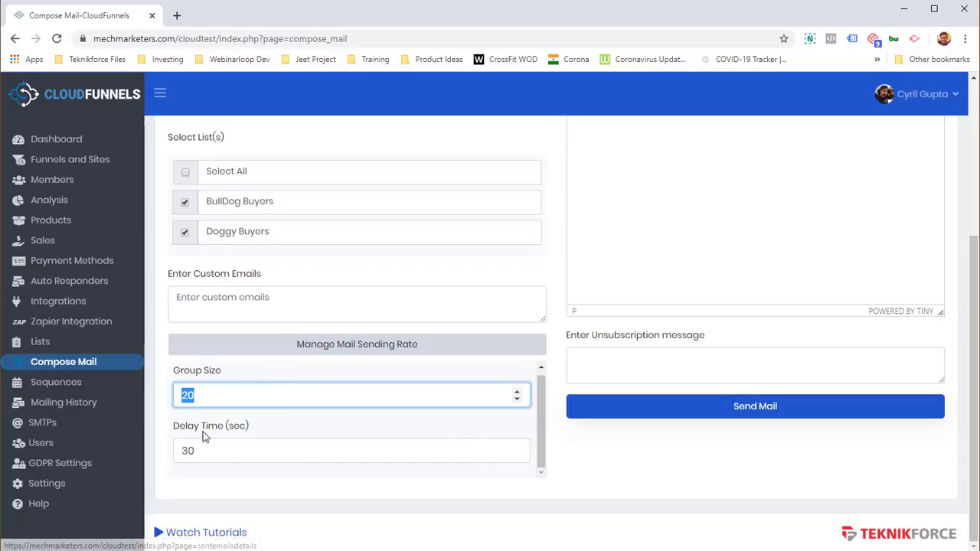
pyautogui.doubleClick(181, 451)
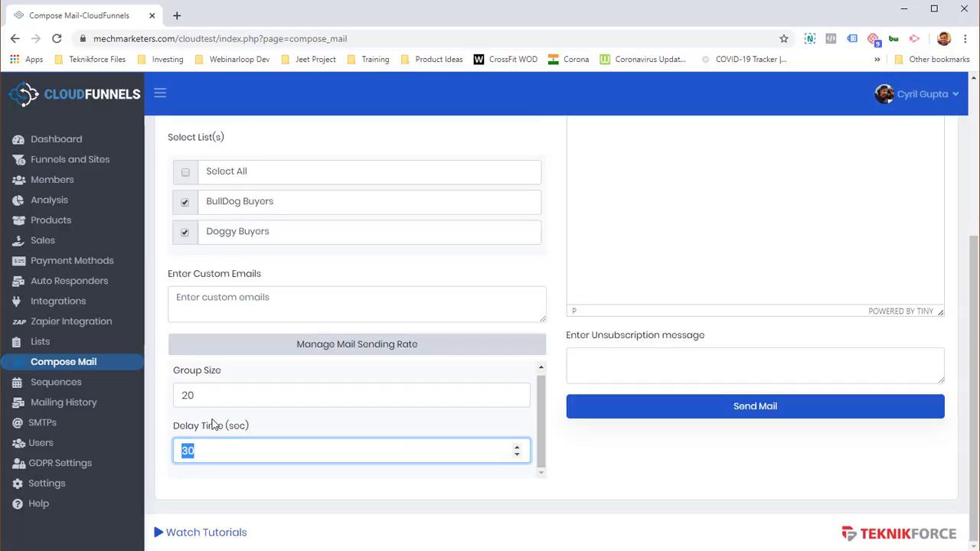
pyautogui.click(195, 397)
pyautogui.hotkey('ctrl', 'a')
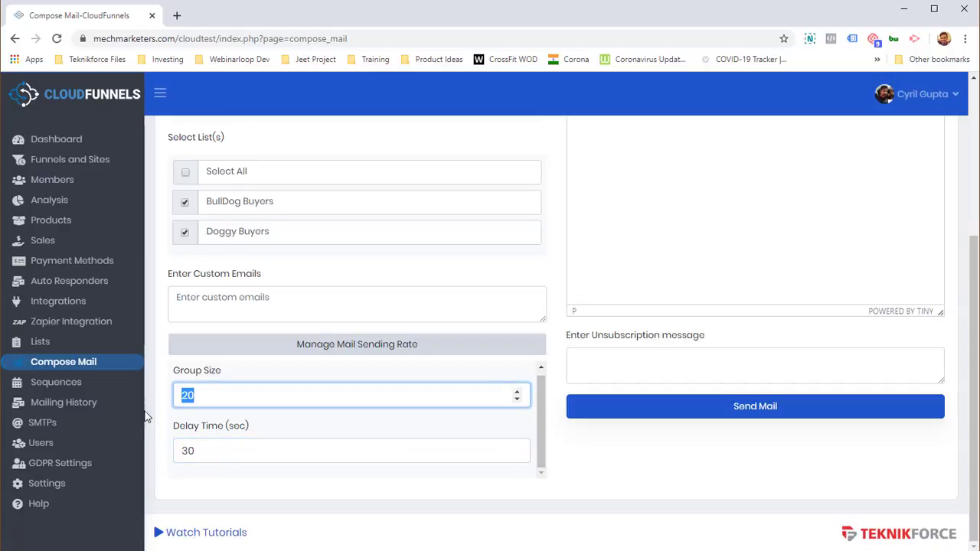
pyautogui.doubleClick(206, 456)
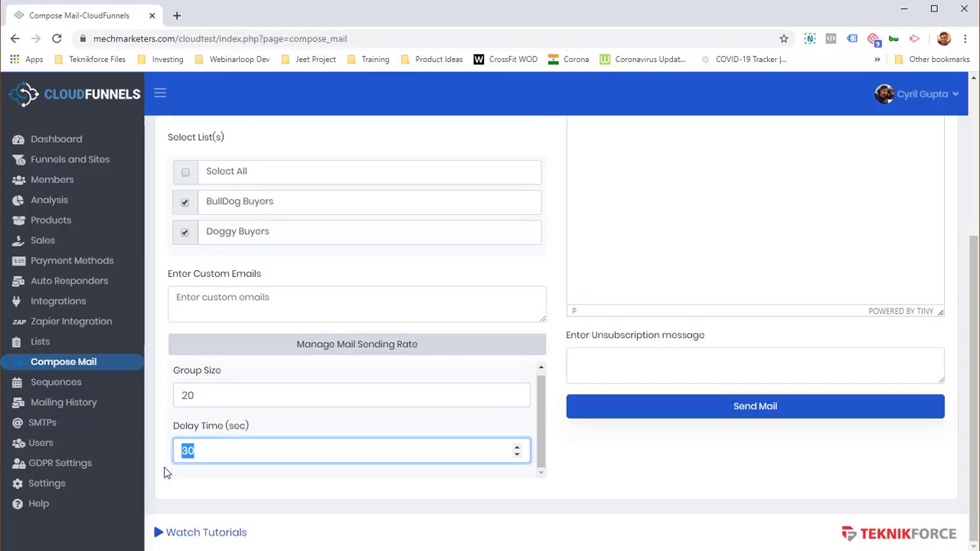
# Step: Start a new email sequence from the Sequences section
pyautogui.click(67, 394)
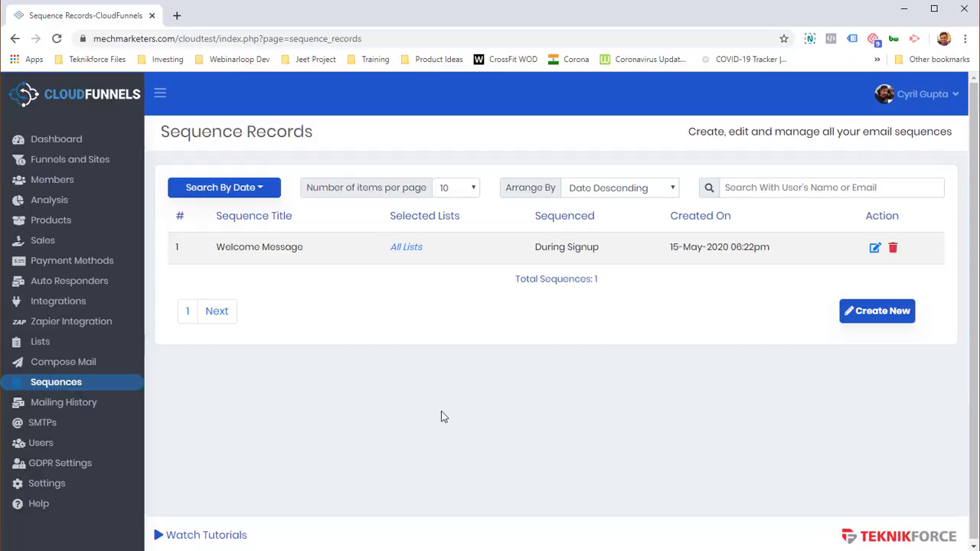
pyautogui.click(856, 311)
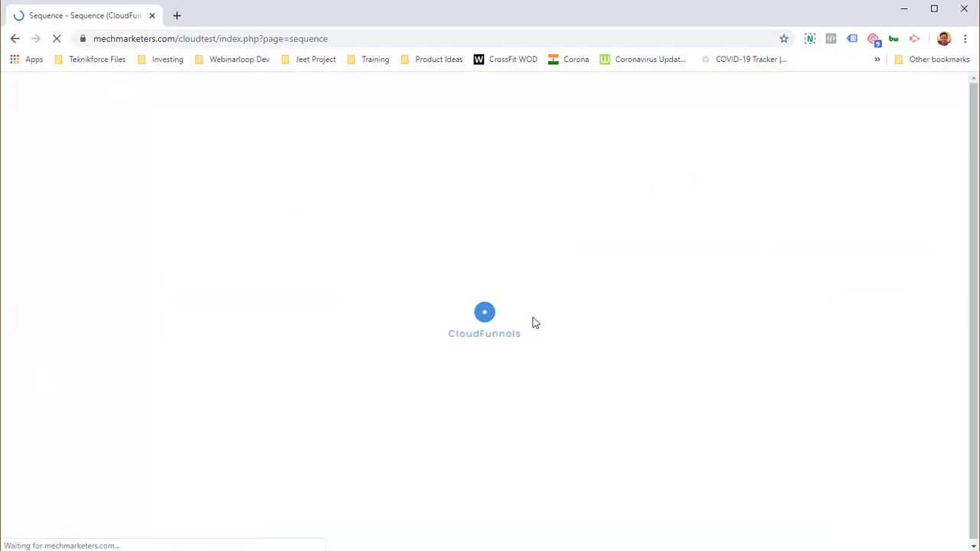
pyautogui.scroll(-1, 481, 319)
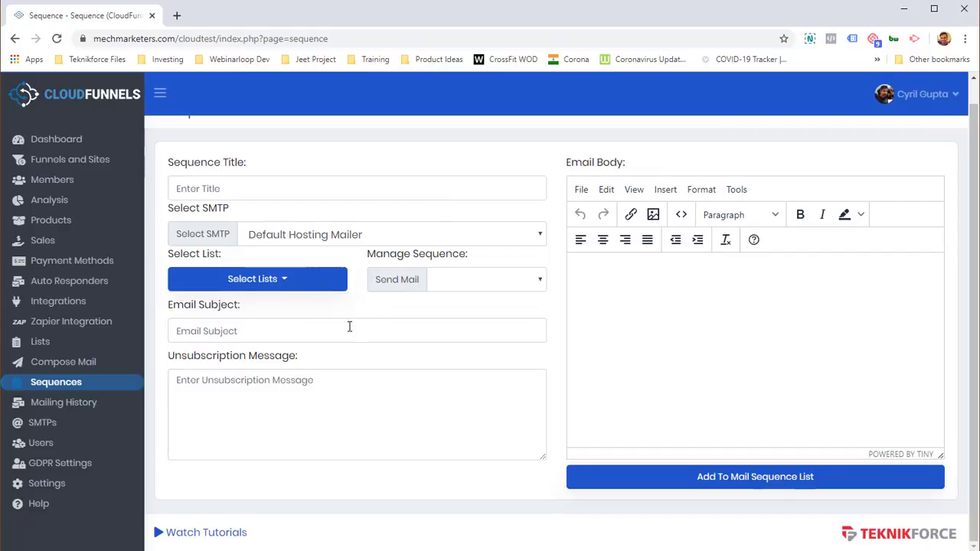
# Step: Schedule the sequence email for After 3 Days, then open Mailing History
pyautogui.click(475, 281)
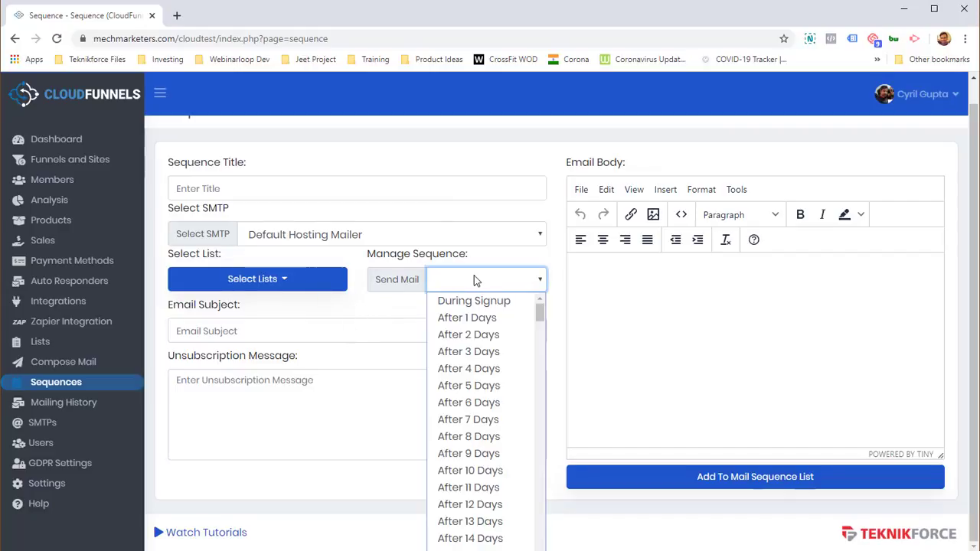
pyautogui.moveTo(542, 319)
pyautogui.mouseDown()
pyautogui.moveTo(539, 354)
pyautogui.moveTo(540, 304)
pyautogui.mouseUp()
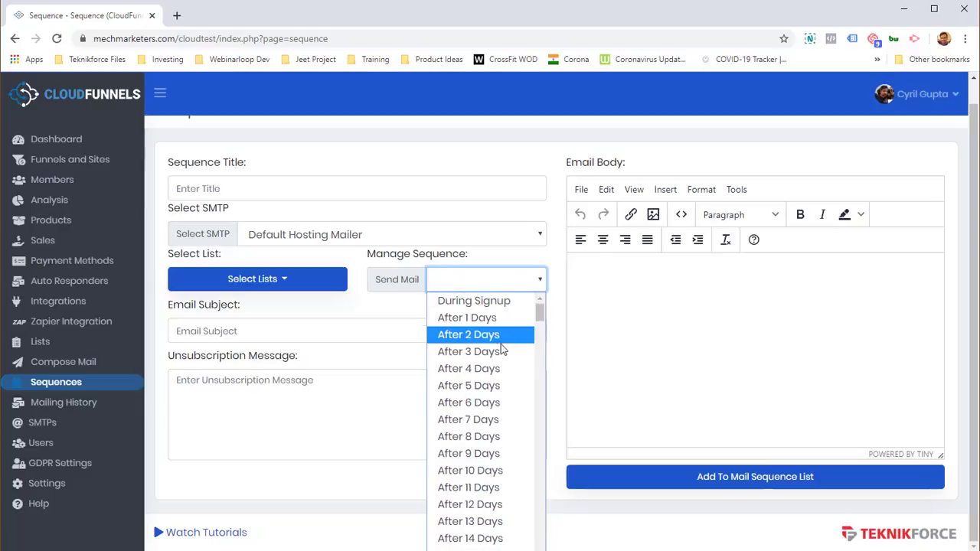
pyautogui.click(493, 358)
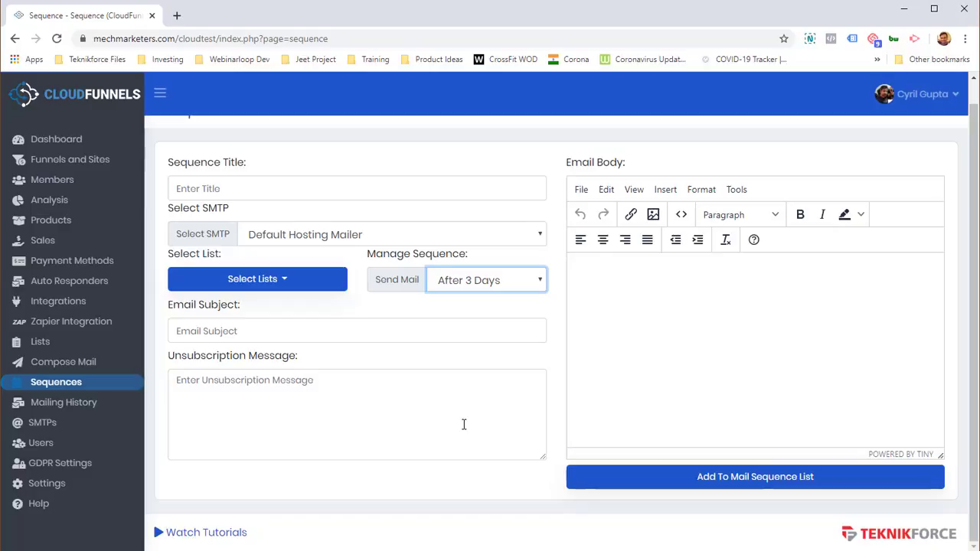
pyautogui.click(90, 406)
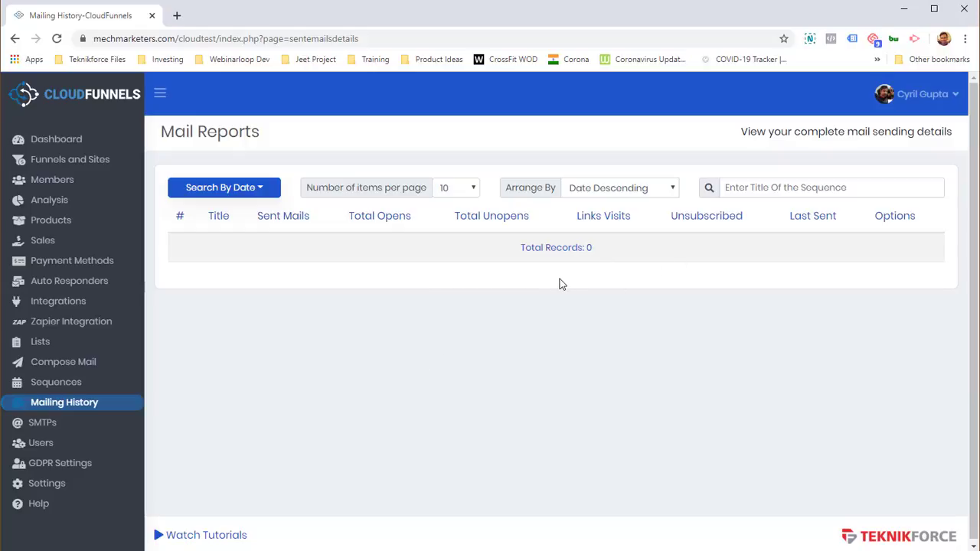
# Step: Check the SMTP records, then view the Users list with its single account
pyautogui.click(56, 429)
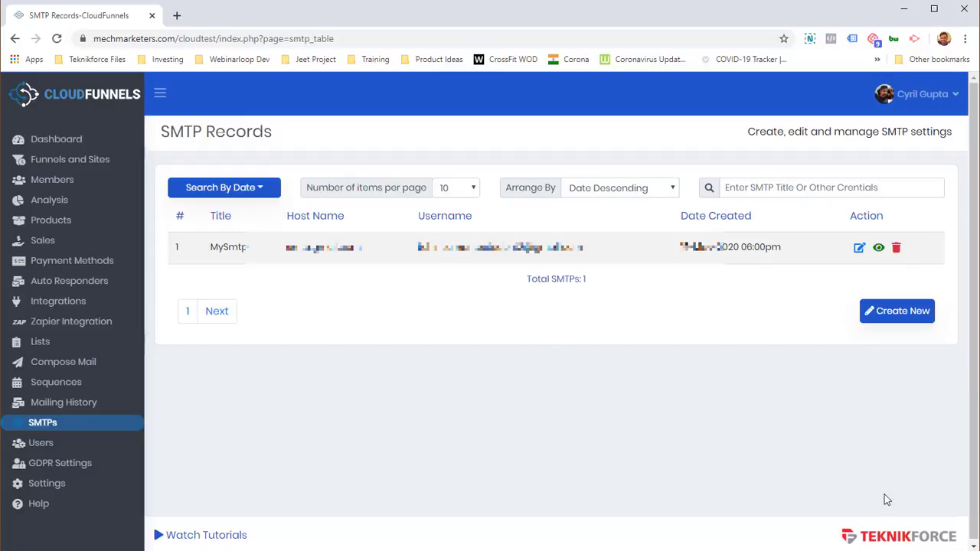
pyautogui.click(48, 445)
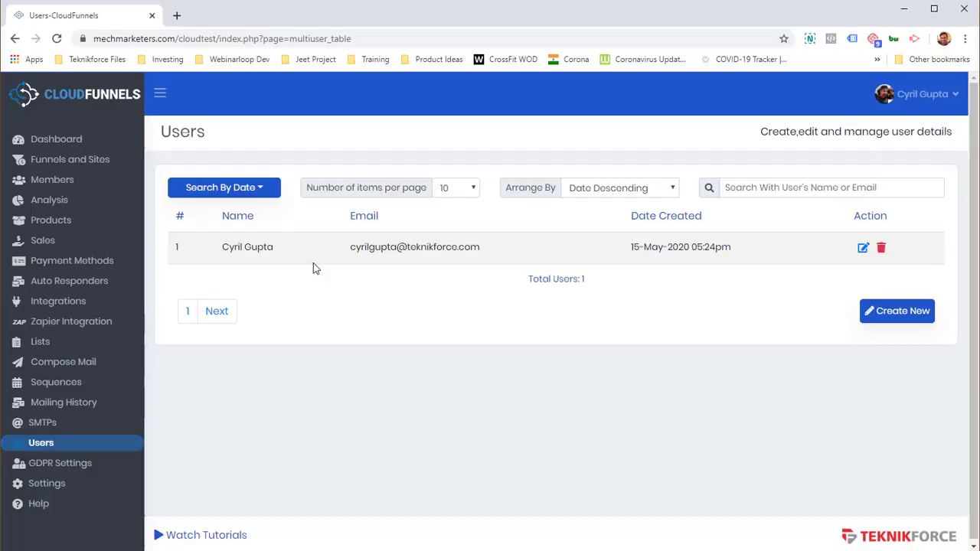
# Step: Start a new user and focus its Name field
pyautogui.moveTo(288, 265); pyautogui.dragTo(423, 265)
pyautogui.click(395, 282)
pyautogui.click(900, 315)
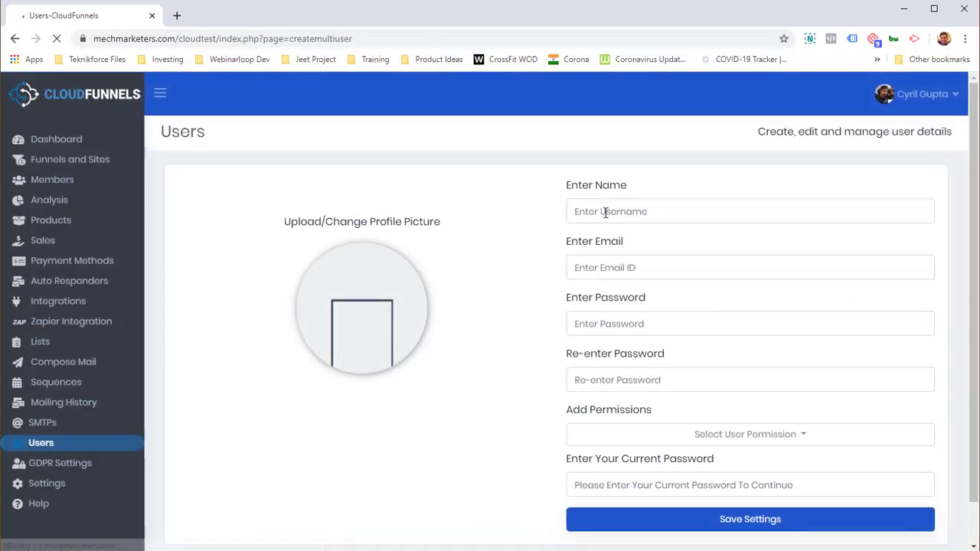
pyautogui.click(605, 214)
pyautogui.scroll(-1, 541, 369)
pyautogui.click(540, 369)
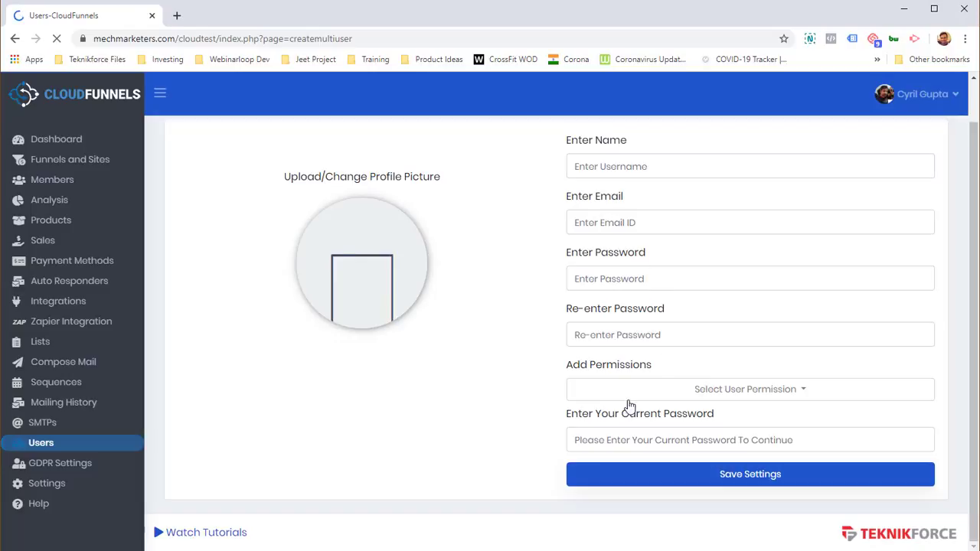
# Step: Browse the page permission options unsaved, then go to GDPR Settings
pyautogui.click(669, 394)
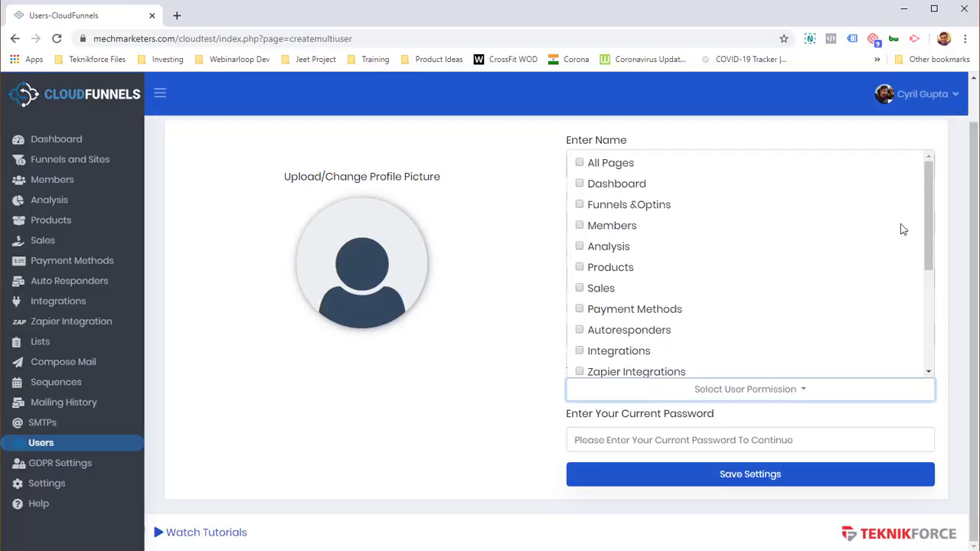
pyautogui.moveTo(928, 210); pyautogui.dragTo(901, 170)
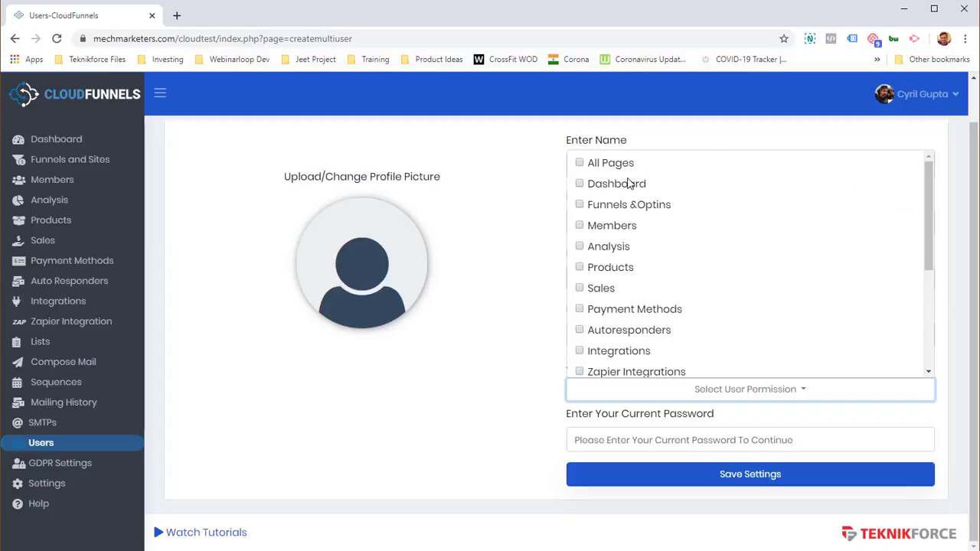
pyautogui.scroll(-1, 640, 328)
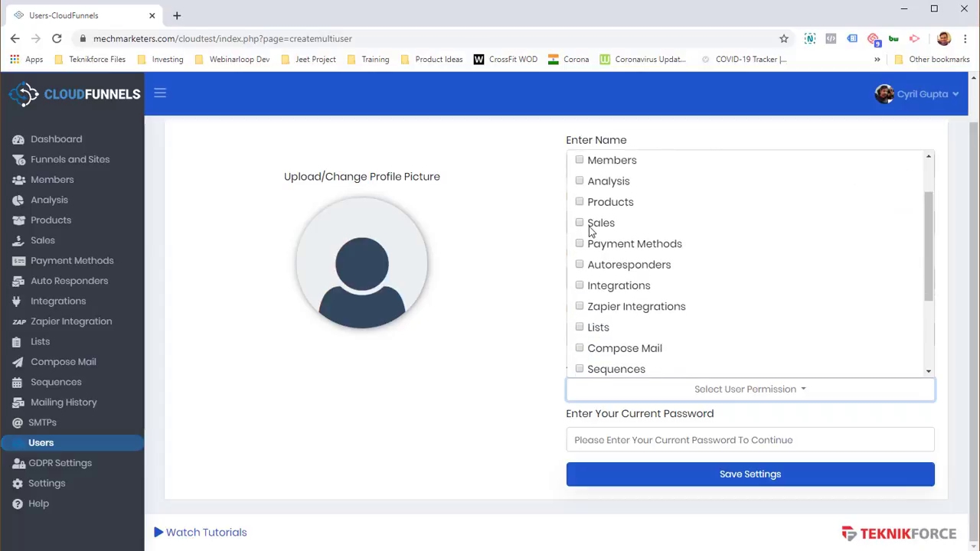
pyautogui.scroll(-1, 623, 311)
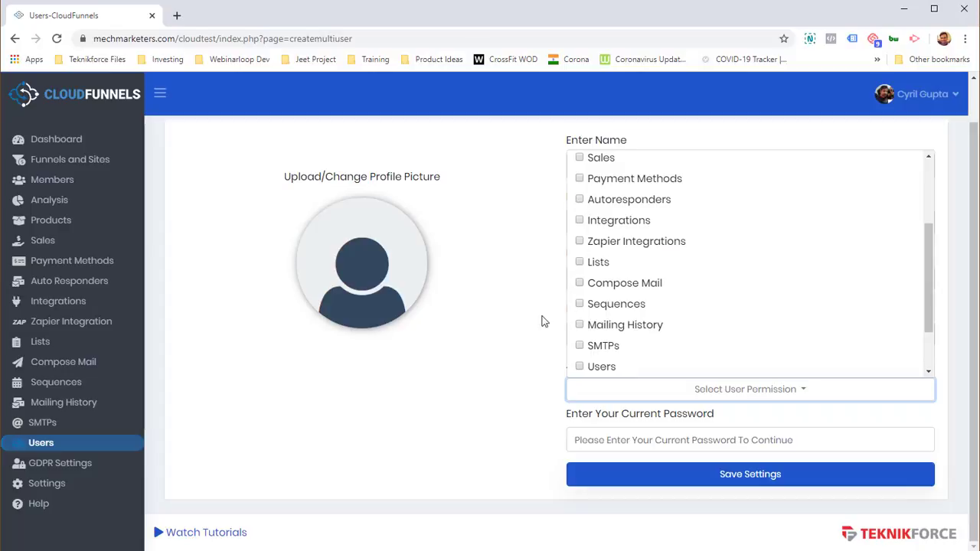
pyautogui.click(76, 465)
pyautogui.click(76, 469)
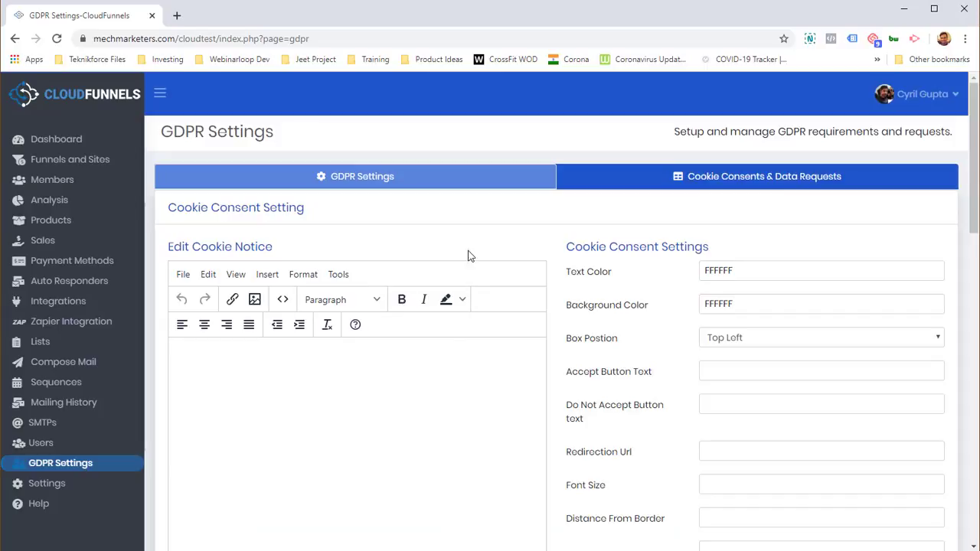
# Step: View the Cookie Consents & Data Requests tab, both showing 0 entries
pyautogui.scroll(-2, 346, 273)
pyautogui.scroll(2, 307, 264)
pyautogui.scroll(-2, 441, 330)
pyautogui.scroll(2, 442, 339)
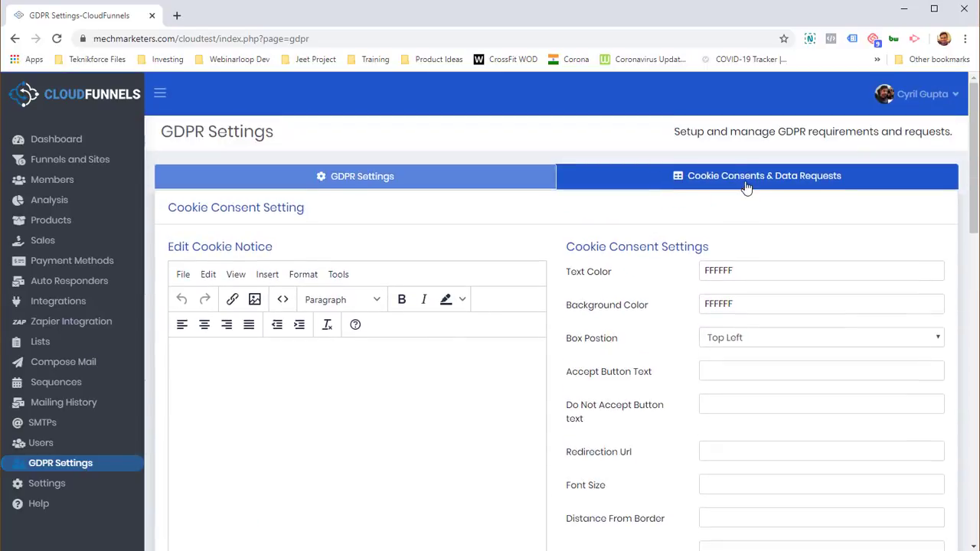
pyautogui.click(746, 184)
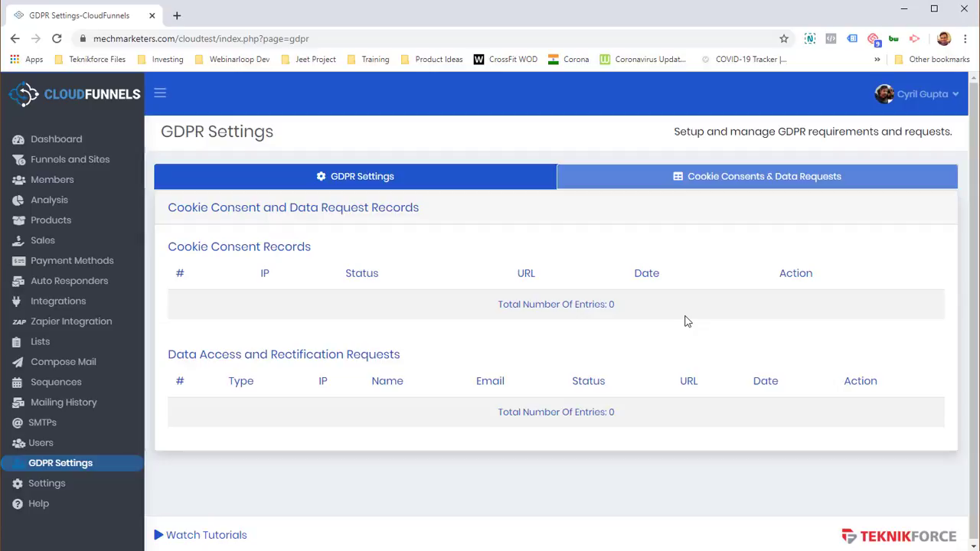
# Step: Look through the General Settings on the Settings page
pyautogui.click(87, 490)
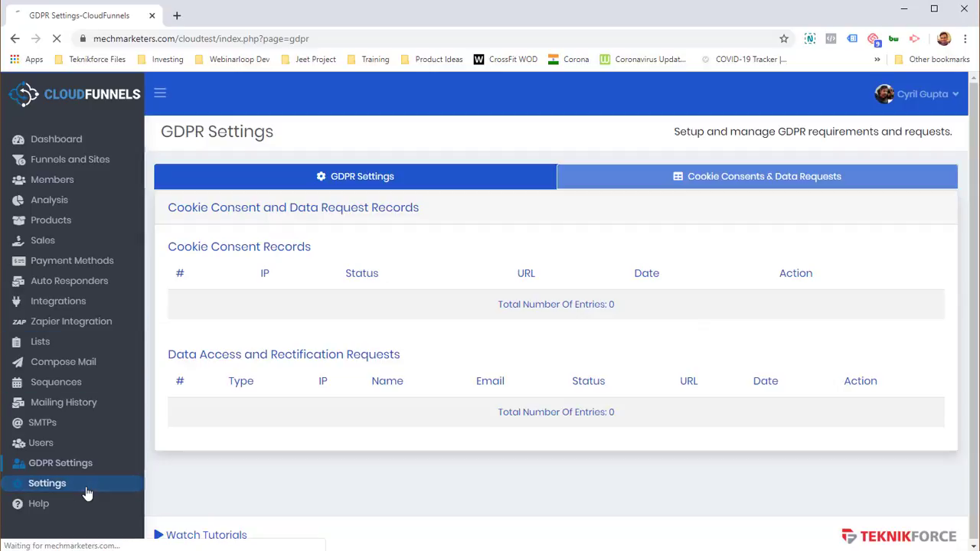
pyautogui.scroll(-2, 306, 310)
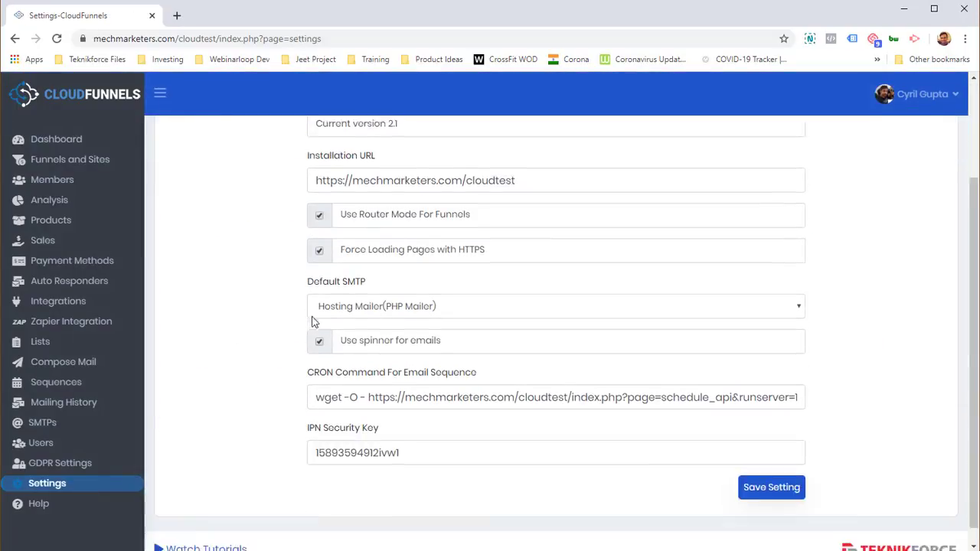
pyautogui.scroll(2, 313, 364)
pyautogui.scroll(-1, 337, 306)
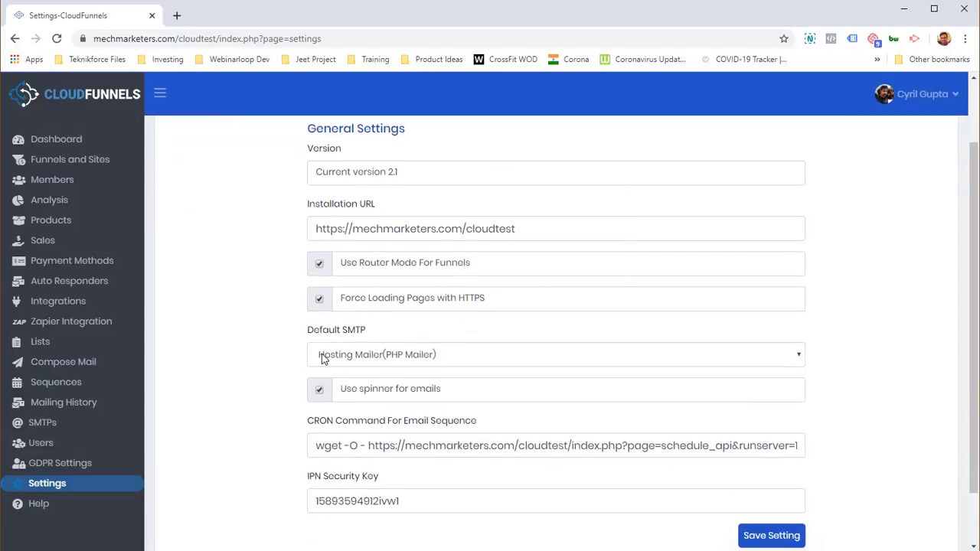
pyautogui.scroll(-2, 403, 431)
pyautogui.scroll(3, 403, 432)
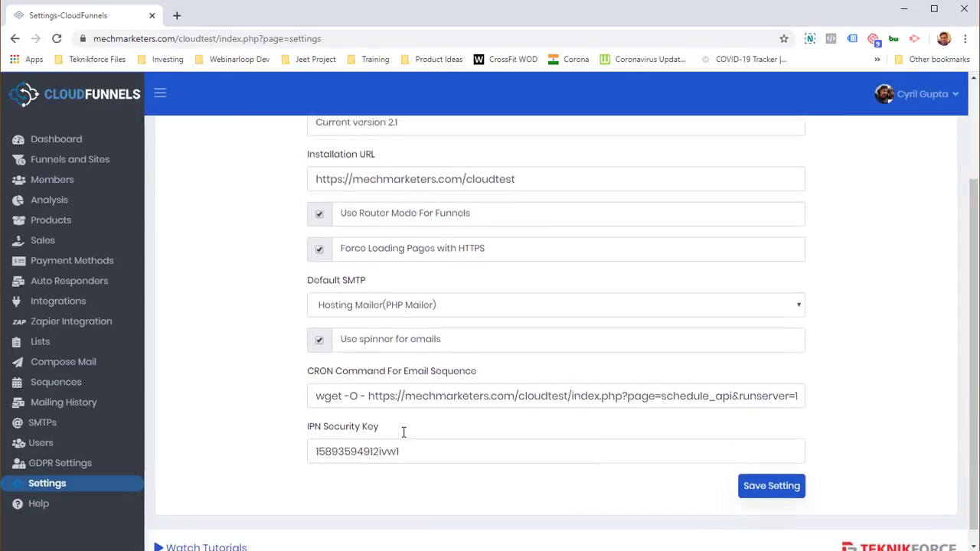
# Step: Review the Membership Settings and 404 Page Setup tabs, then return to the dashboard
pyautogui.click(444, 183)
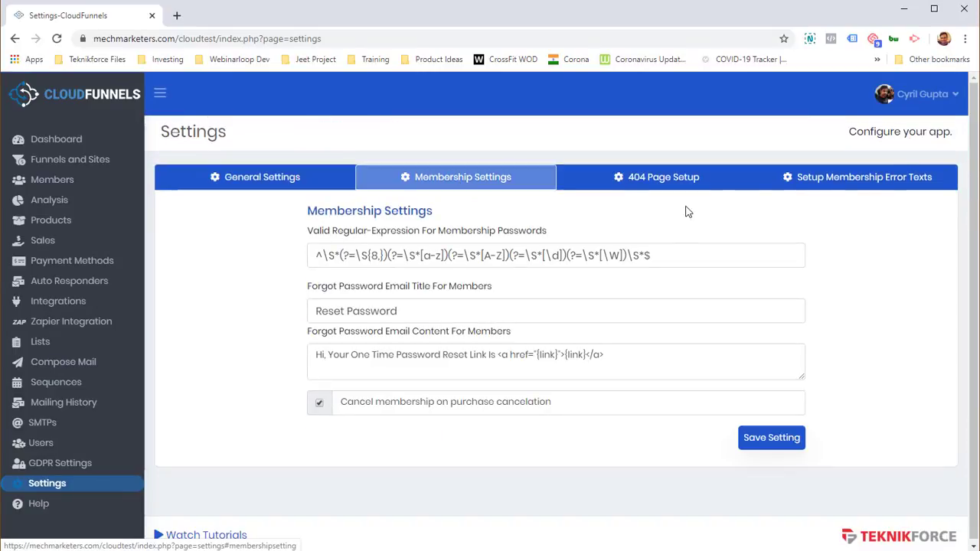
pyautogui.click(710, 189)
pyautogui.click(164, 176)
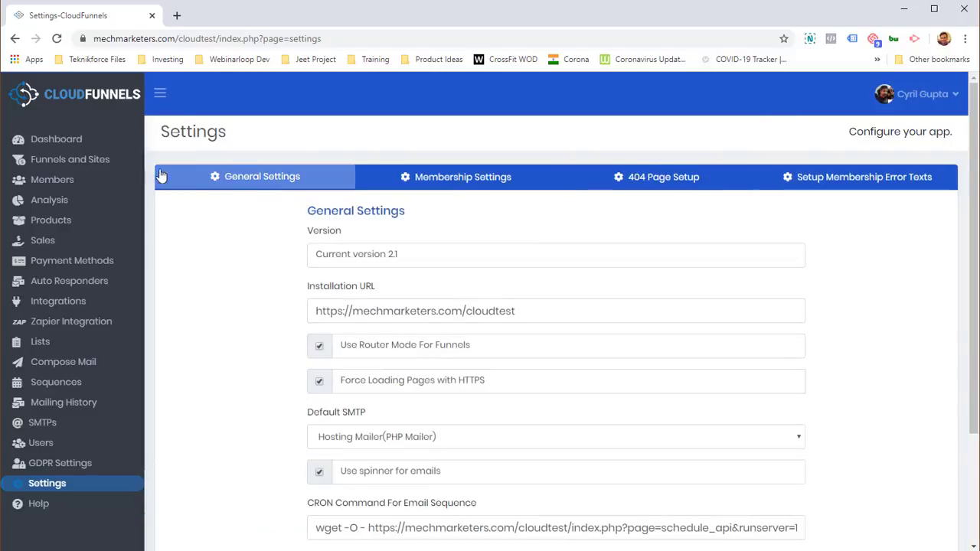
pyautogui.click(110, 152)
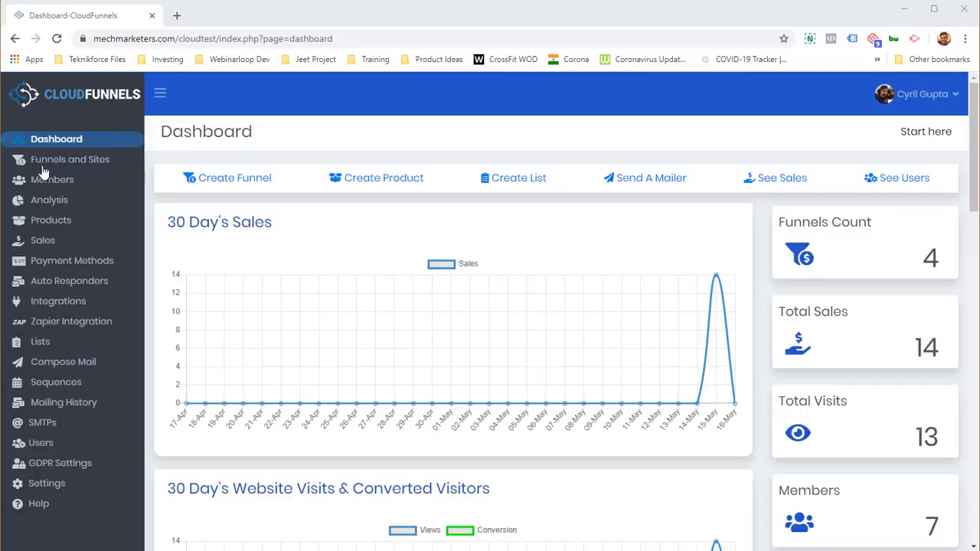
# Step: Open Funnels and Sites, then launch the Watch Tutorials YouTube video window
pyautogui.click(46, 161)
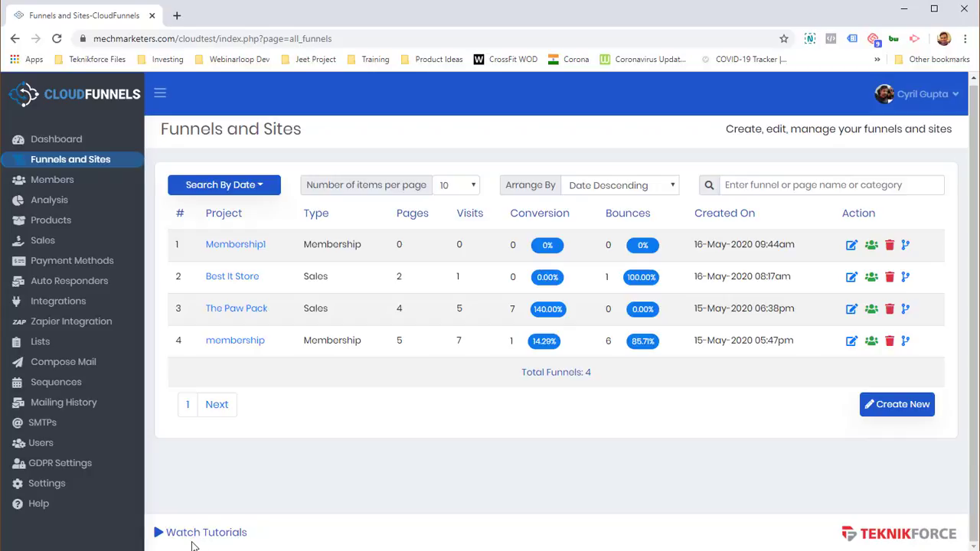
pyautogui.click(165, 534)
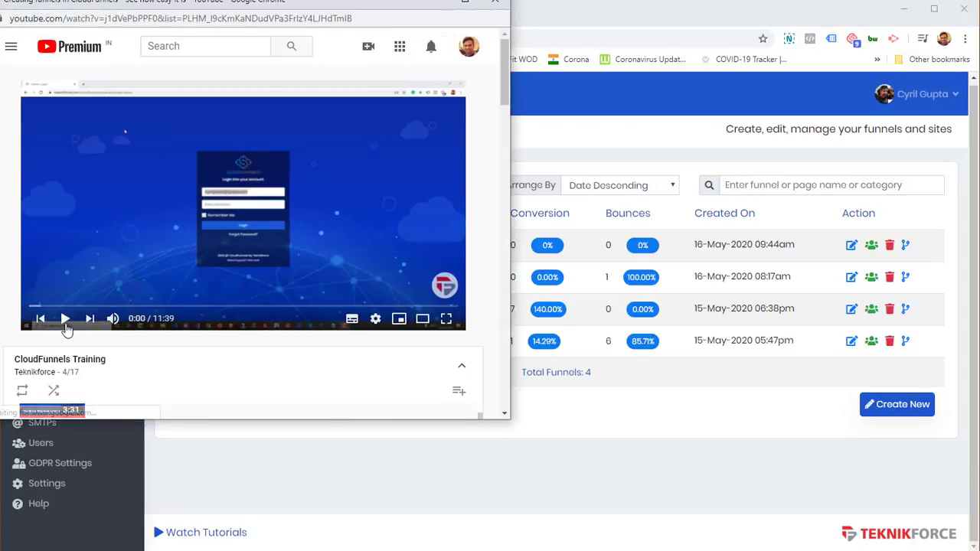
# Step: Pause the popup tutorial video, reposition it, and close it
pyautogui.click(66, 326)
pyautogui.moveTo(300, 2); pyautogui.dragTo(448, 38)
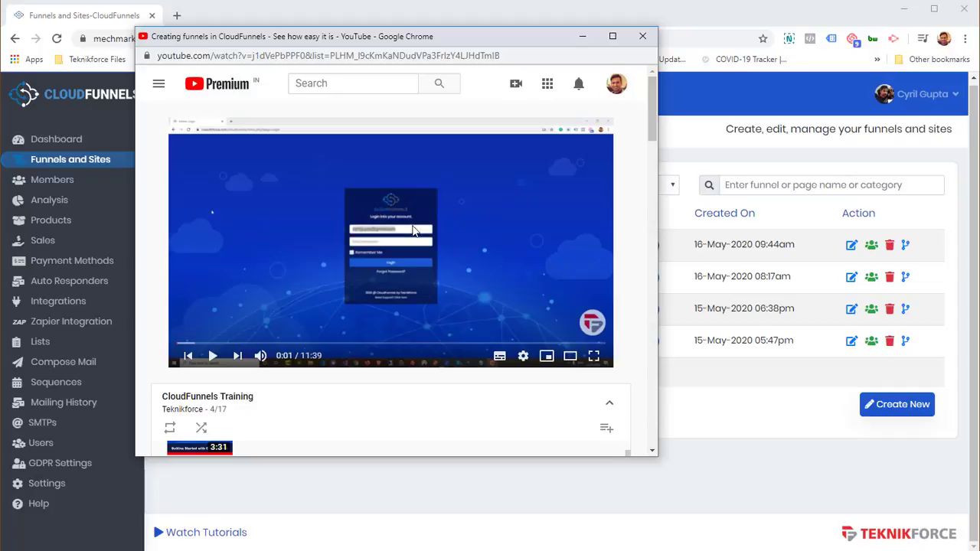
pyautogui.click(643, 36)
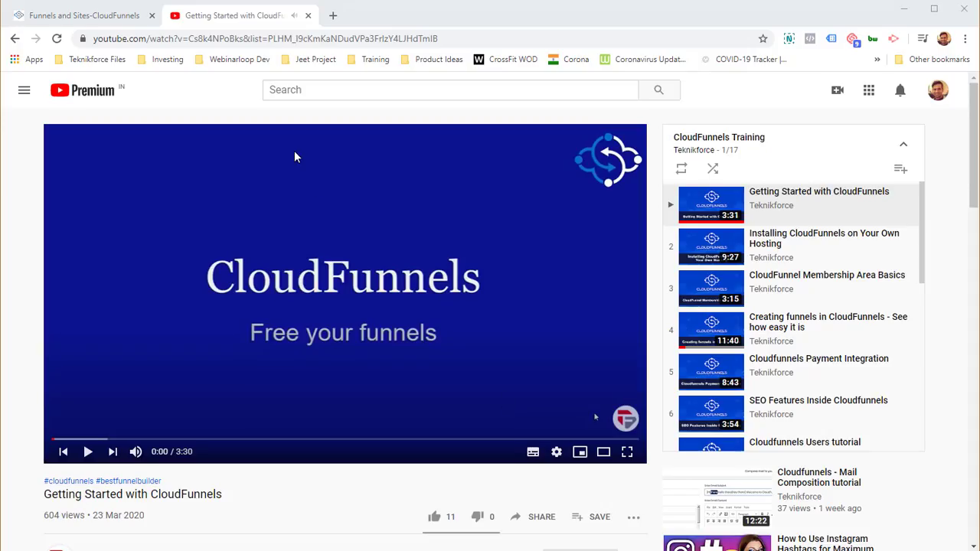
# Step: Scroll through all 17 playlist videos, then switch back to the Funnels and Sites tab
pyautogui.scroll(-1, 582, 291)
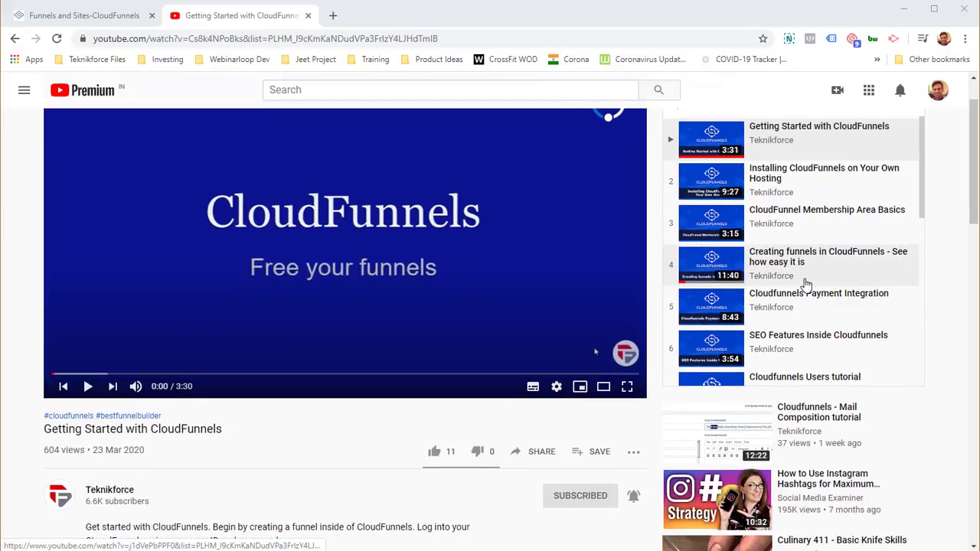
pyautogui.moveTo(919, 165); pyautogui.dragTo(933, 337)
pyautogui.scroll(1, 404, 245)
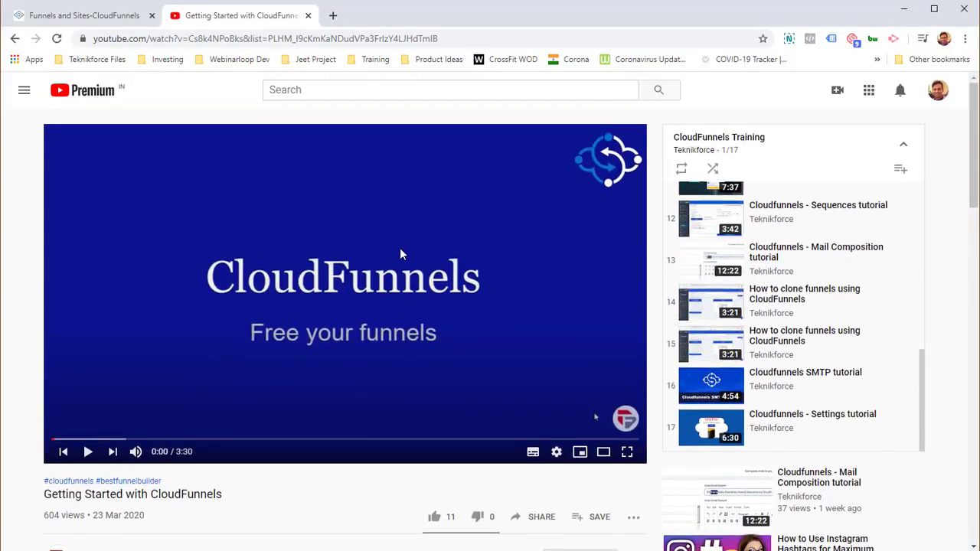
pyautogui.click(100, 21)
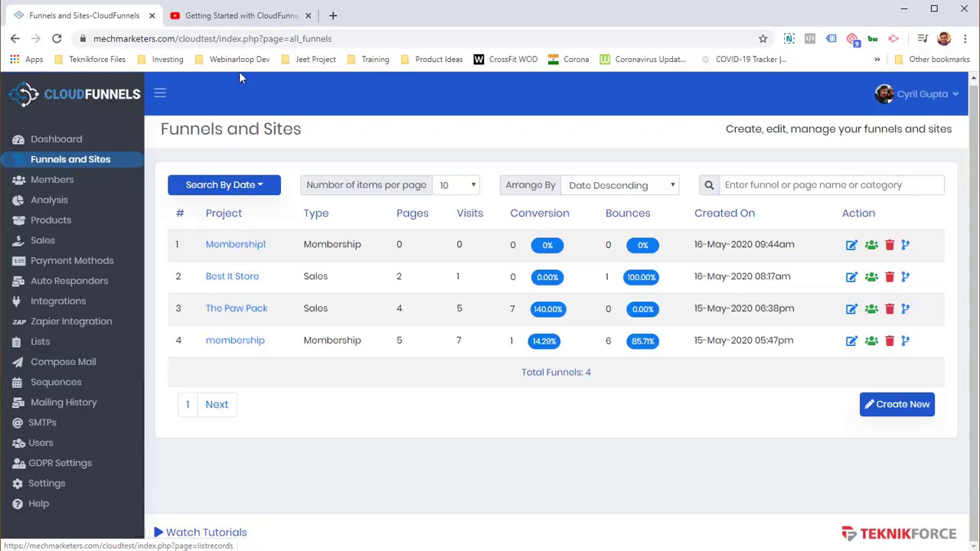
# Step: Return to the YouTube tab showing 'Getting Started with CloudFunnels', video 1 of 17
pyautogui.click(257, 15)
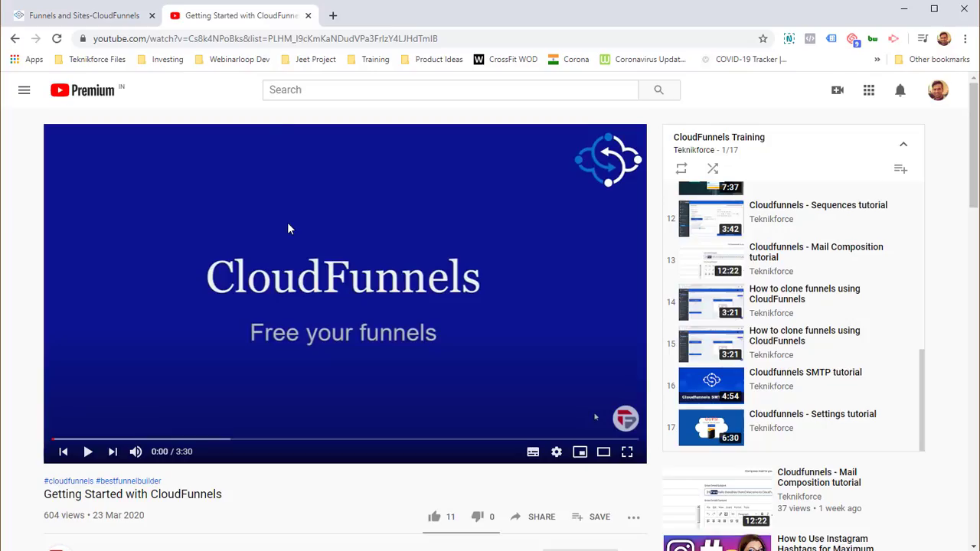